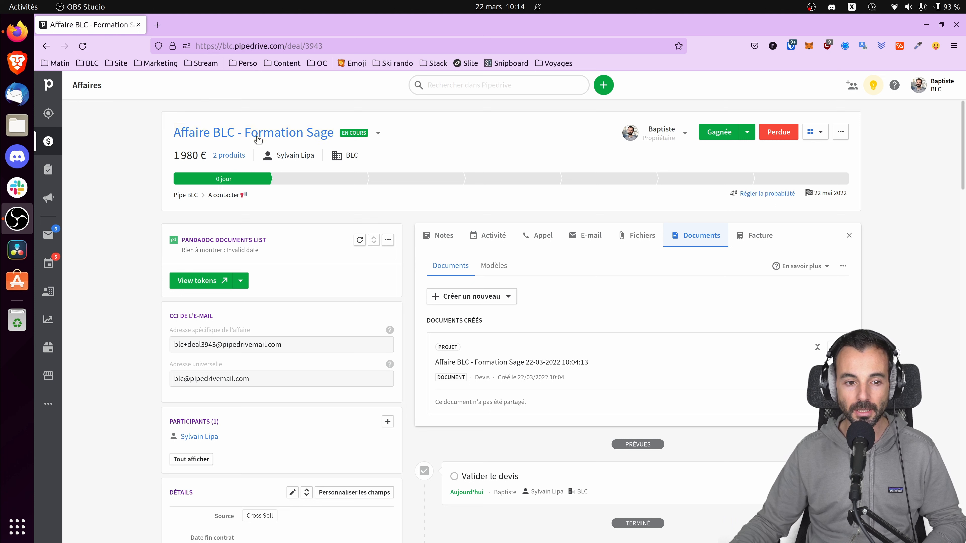
Step: Review the details of the deal's two products and save the product list
{"action": "left_click", "coordinate": [232, 155]}
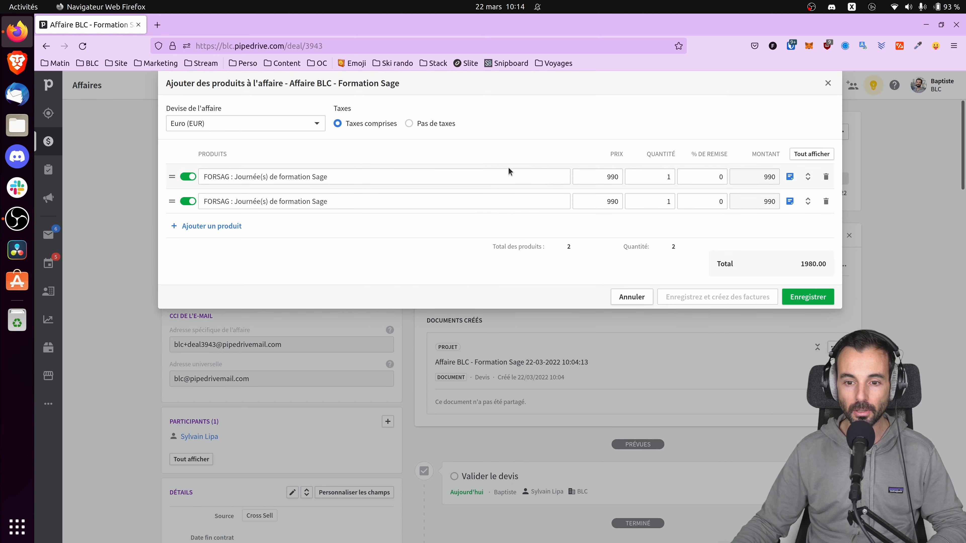
{"action": "left_click", "coordinate": [808, 177]}
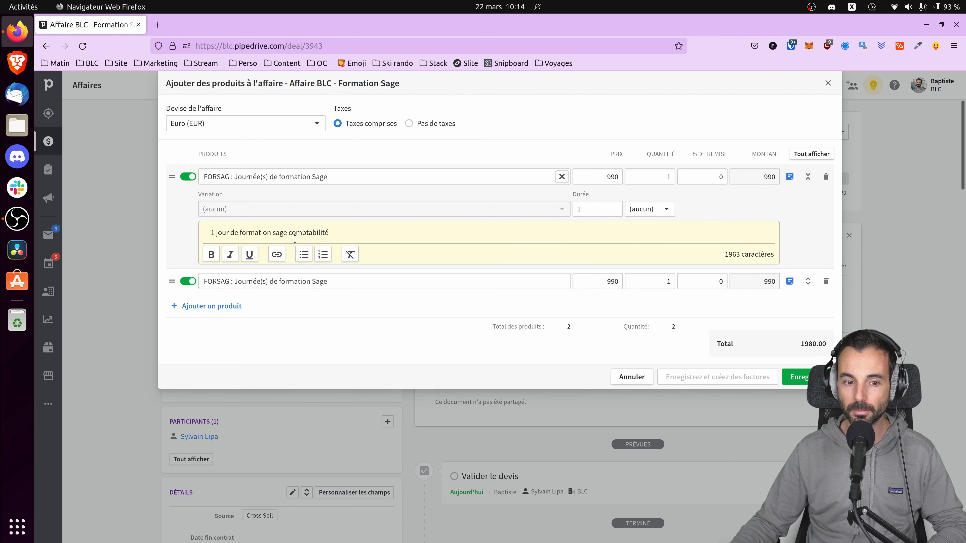
{"action": "left_click", "coordinate": [808, 177]}
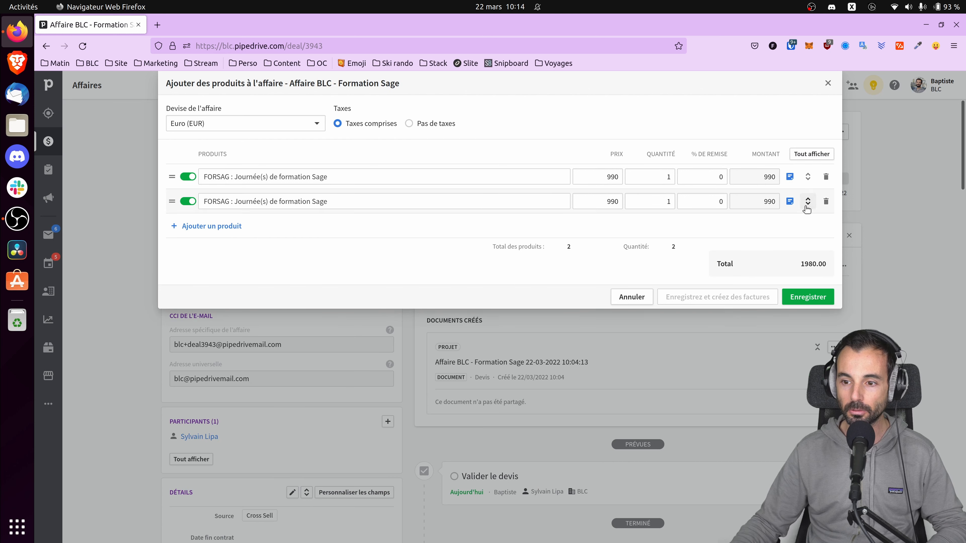
{"action": "left_click", "coordinate": [808, 202]}
{"action": "left_click", "coordinate": [808, 201]}
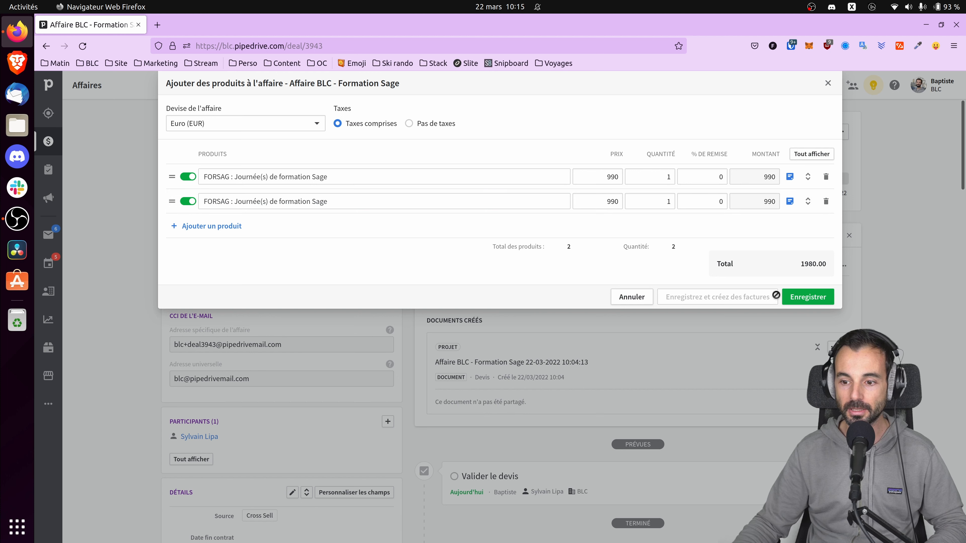
{"action": "left_click", "coordinate": [818, 300]}
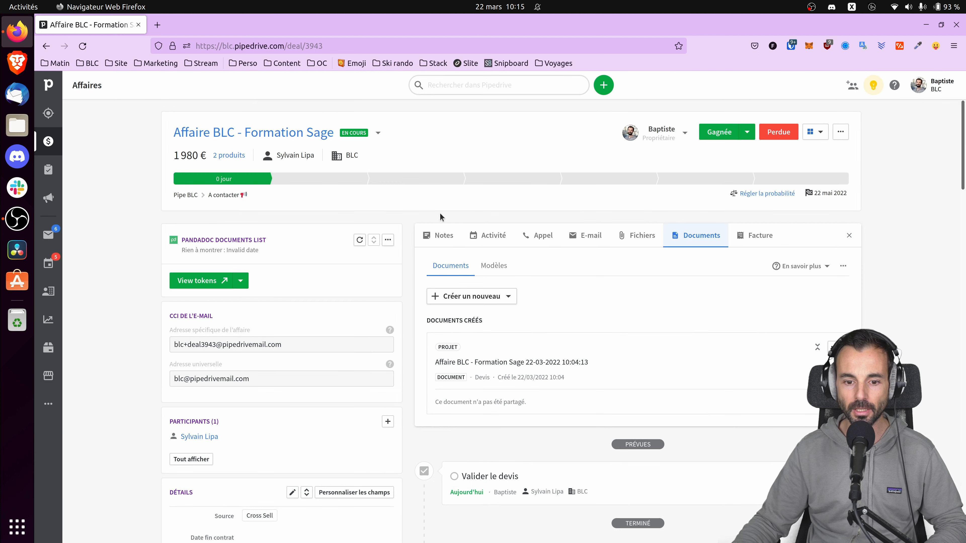
Step: Look over the quote document and its actions, then mark the deal won, dated 22 mars 2022
{"action": "left_click", "coordinate": [519, 364]}
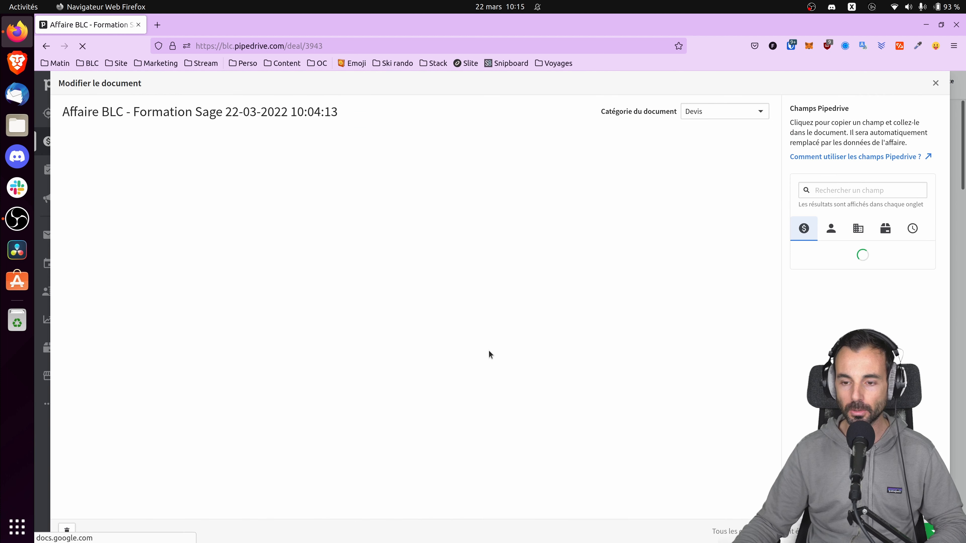
{"action": "scroll", "coordinate": [342, 262], "scroll_direction": "down", "scroll_amount": 5}
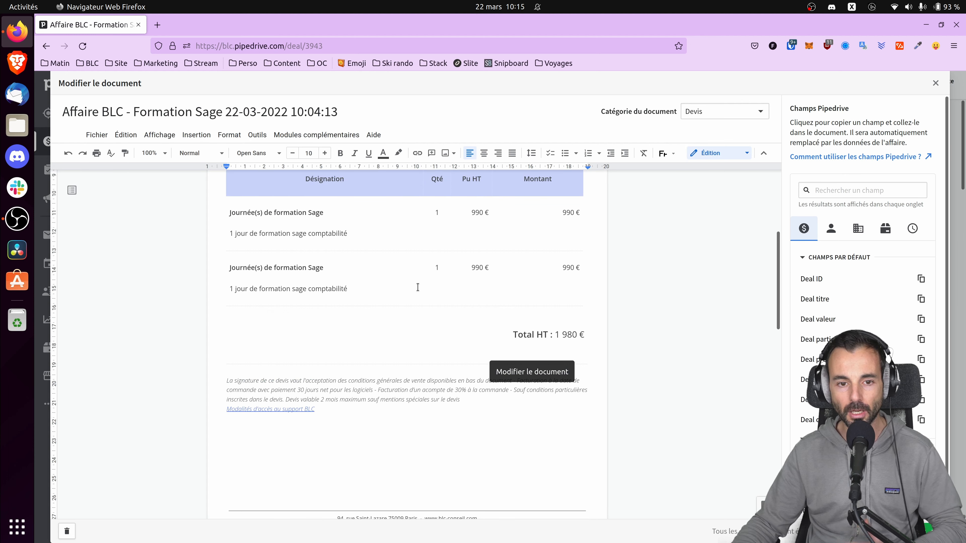
{"action": "left_click", "coordinate": [933, 82]}
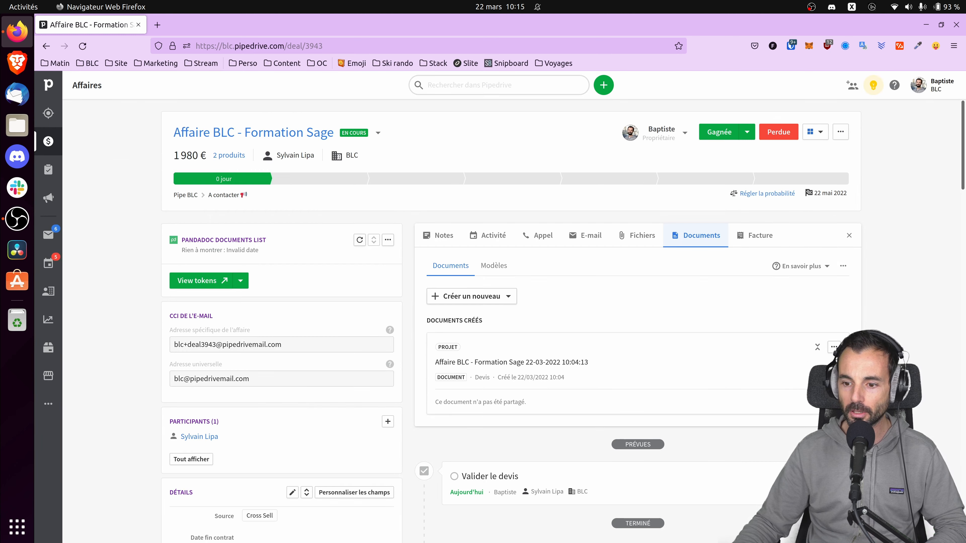
{"action": "left_click", "coordinate": [833, 347]}
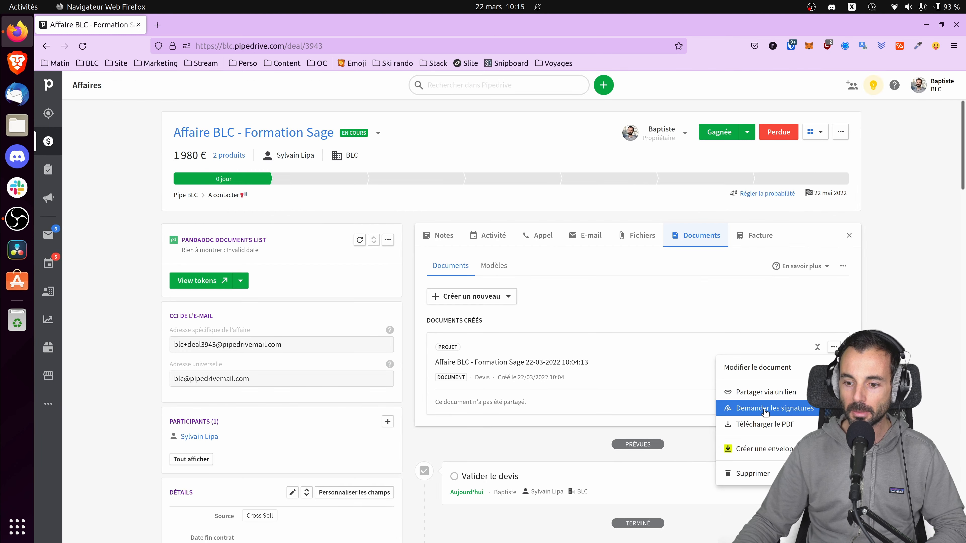
{"action": "left_click", "coordinate": [904, 312]}
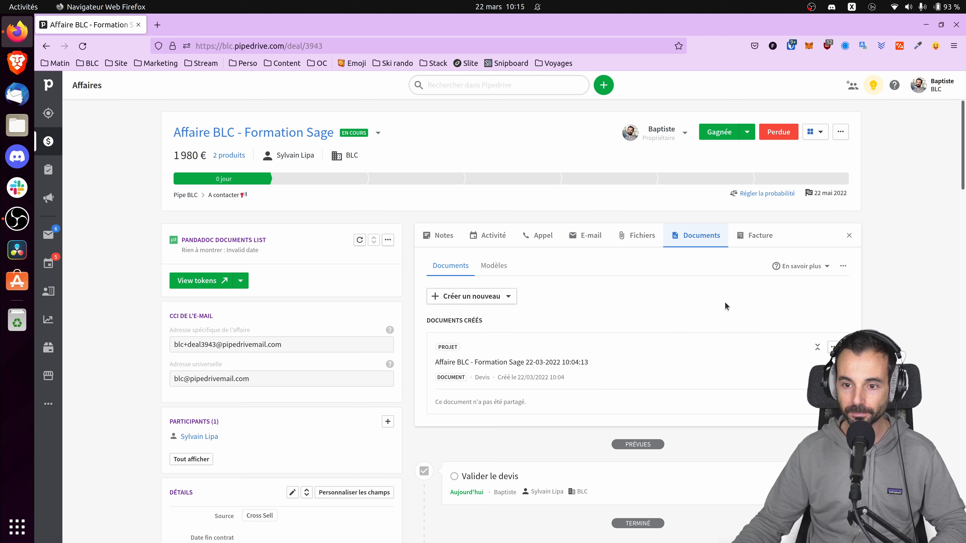
{"action": "left_click", "coordinate": [722, 138]}
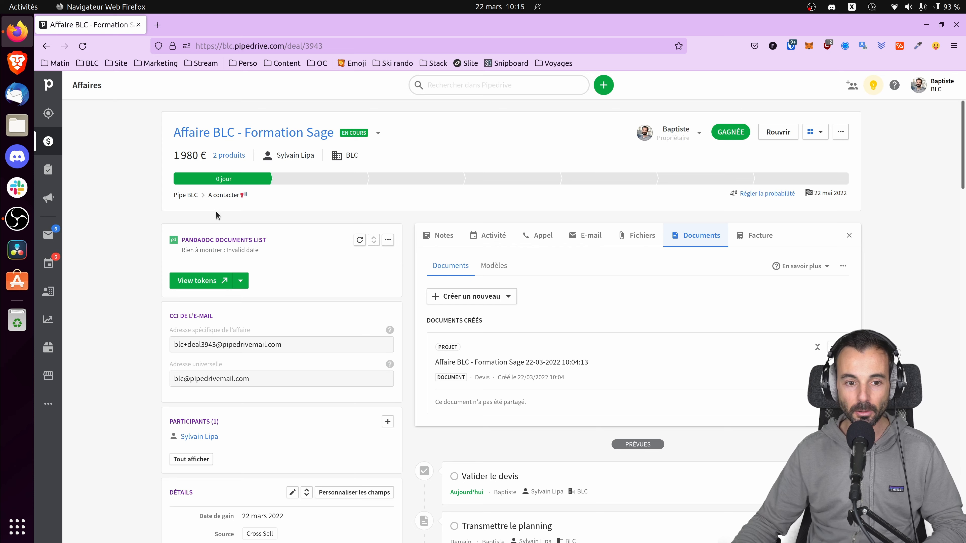
{"action": "scroll", "coordinate": [214, 211], "scroll_direction": "down", "scroll_amount": 7}
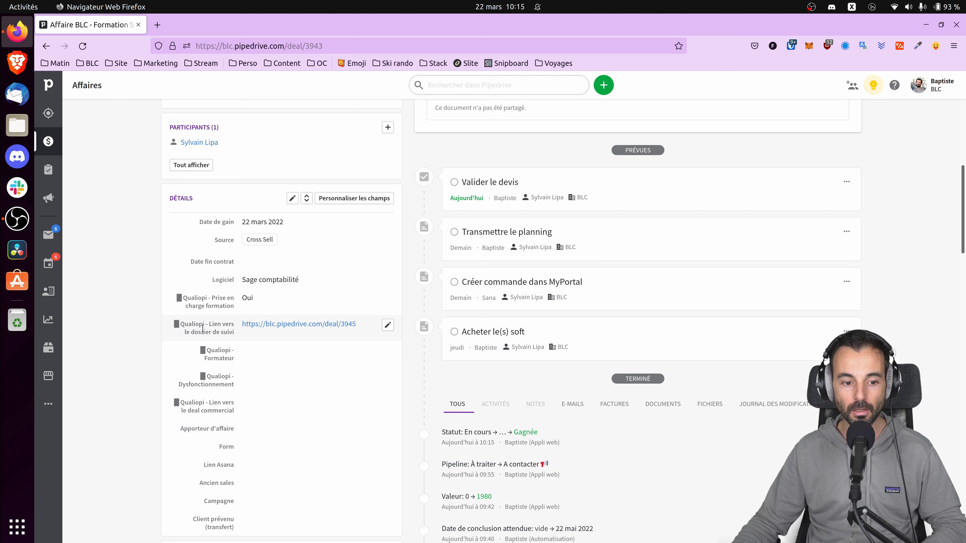
Step: Follow the dossier de suivi link, then the deal commercial link back, and return to the Qualiopi copy
{"action": "left_click", "coordinate": [322, 326]}
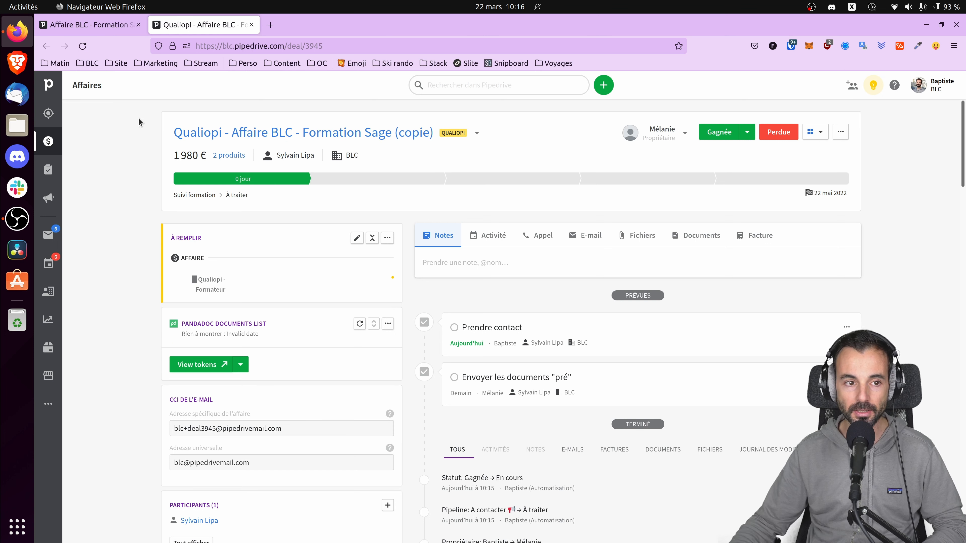
{"action": "scroll", "coordinate": [306, 462], "scroll_direction": "down", "scroll_amount": 8}
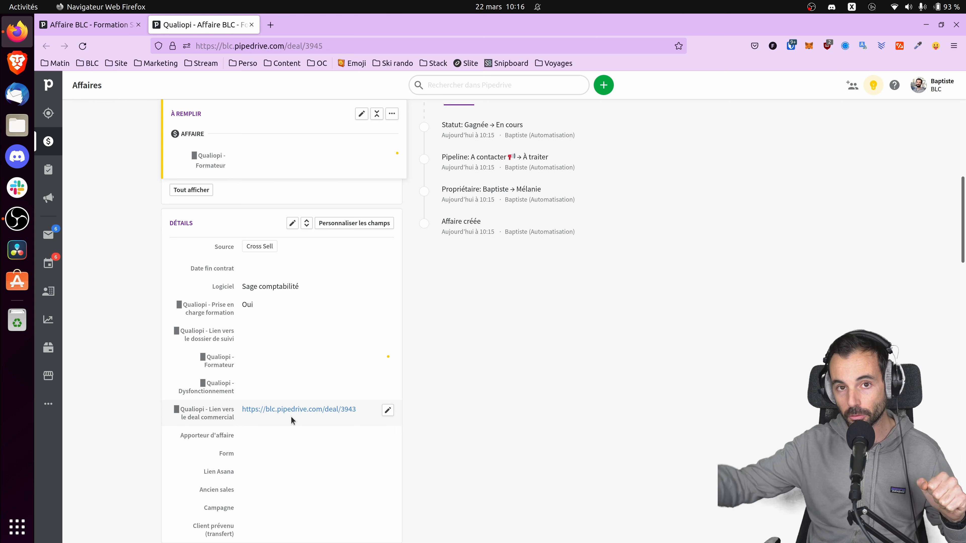
{"action": "left_click", "coordinate": [307, 411]}
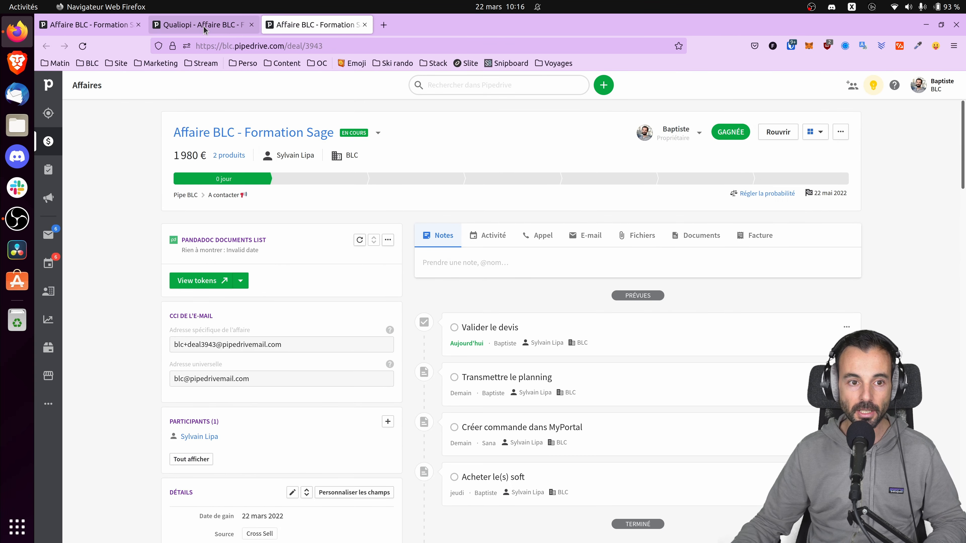
{"action": "key", "text": "ctrl+Page_Up"}
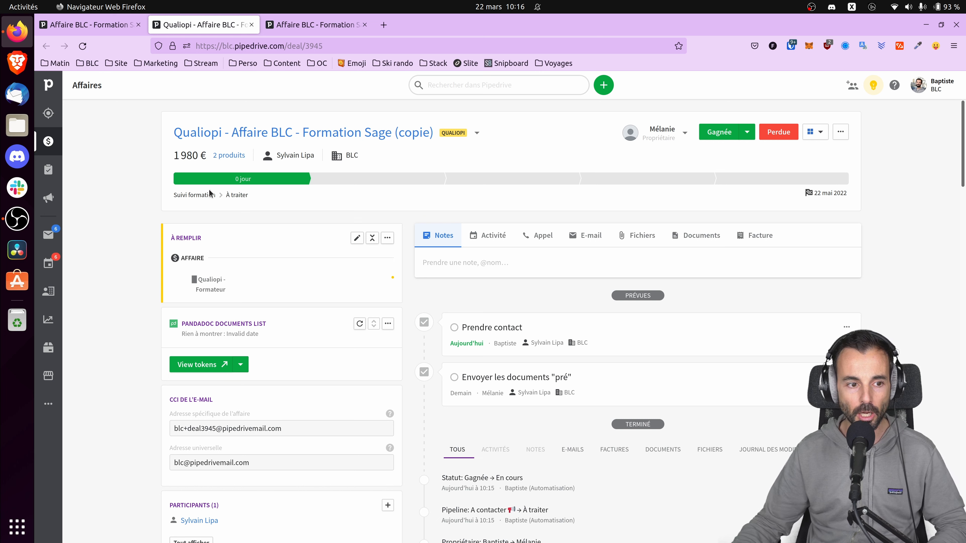
Step: Show the Suivi formation pipeline board, with three Qualiopi deals totalling 6 944 € in À traiter
{"action": "left_click", "coordinate": [49, 145]}
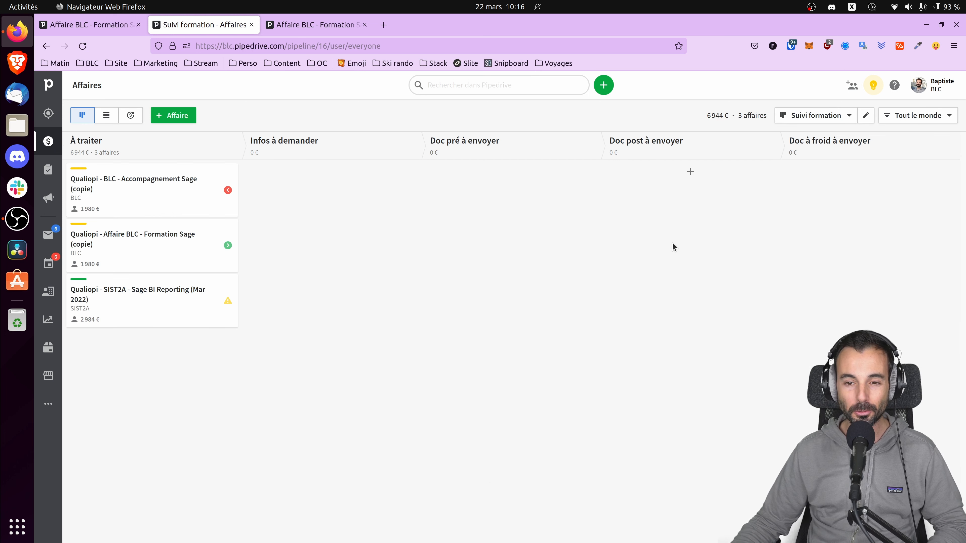
{"action": "left_click", "coordinate": [824, 120]}
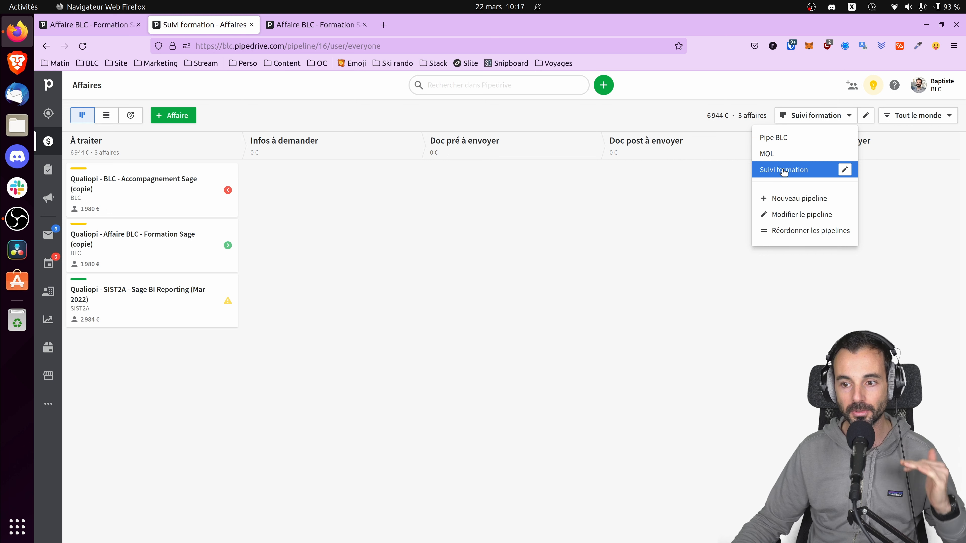
{"action": "left_click", "coordinate": [638, 210]}
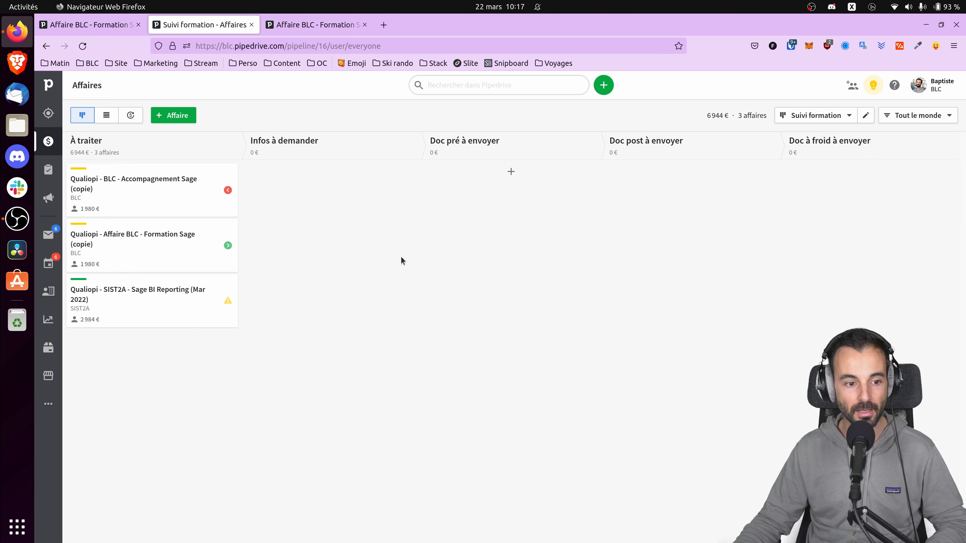
Step: Reopen the Qualiopi follow-up deal from the original deal's Détails and review its empty Qualiopi - Formateur field
{"action": "left_click", "coordinate": [306, 25]}
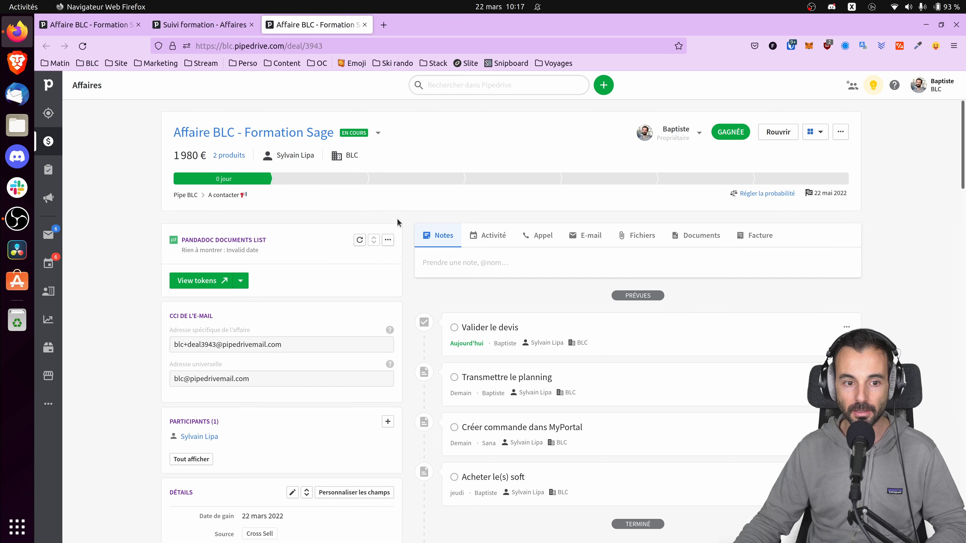
{"action": "scroll", "coordinate": [397, 228], "scroll_direction": "down", "scroll_amount": 5}
{"action": "left_click", "coordinate": [295, 384]}
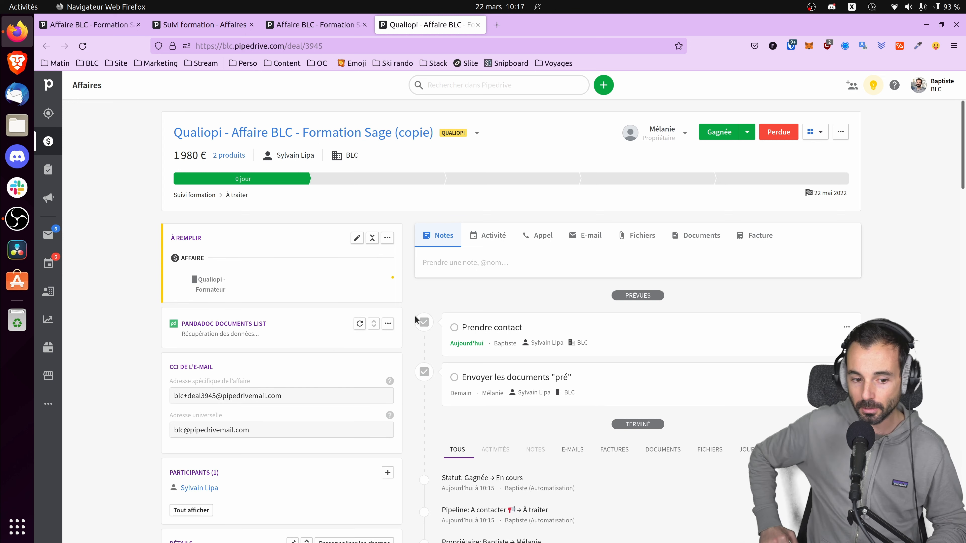
{"action": "scroll", "coordinate": [239, 311], "scroll_direction": "down", "scroll_amount": 5}
{"action": "scroll", "coordinate": [226, 324], "scroll_direction": "down", "scroll_amount": 6}
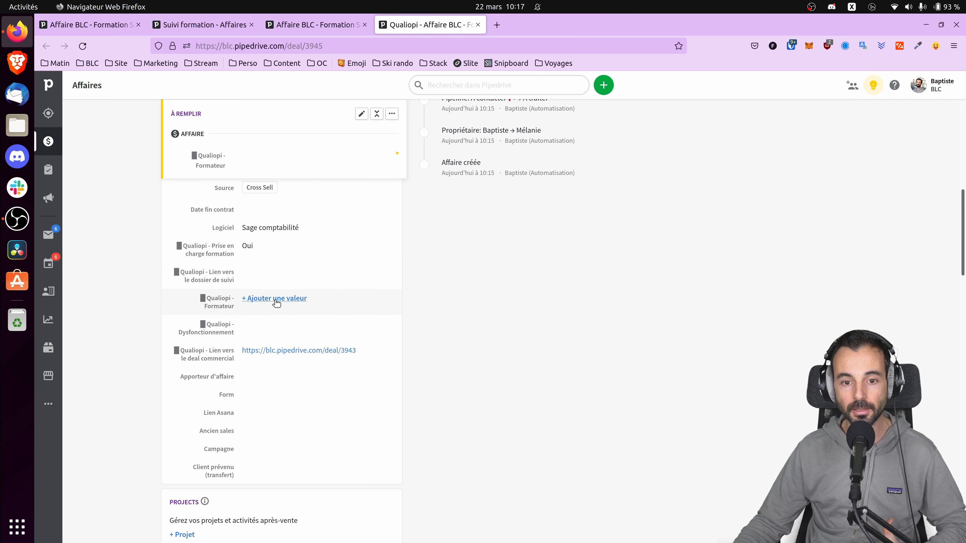
{"action": "scroll", "coordinate": [281, 300], "scroll_direction": "up", "scroll_amount": 10}
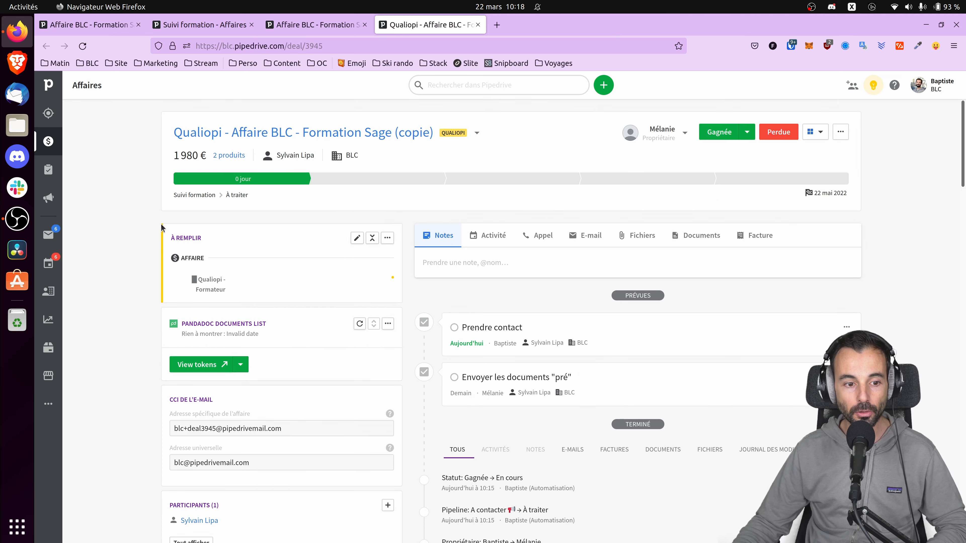
{"action": "scroll", "coordinate": [267, 289], "scroll_direction": "down", "scroll_amount": 1}
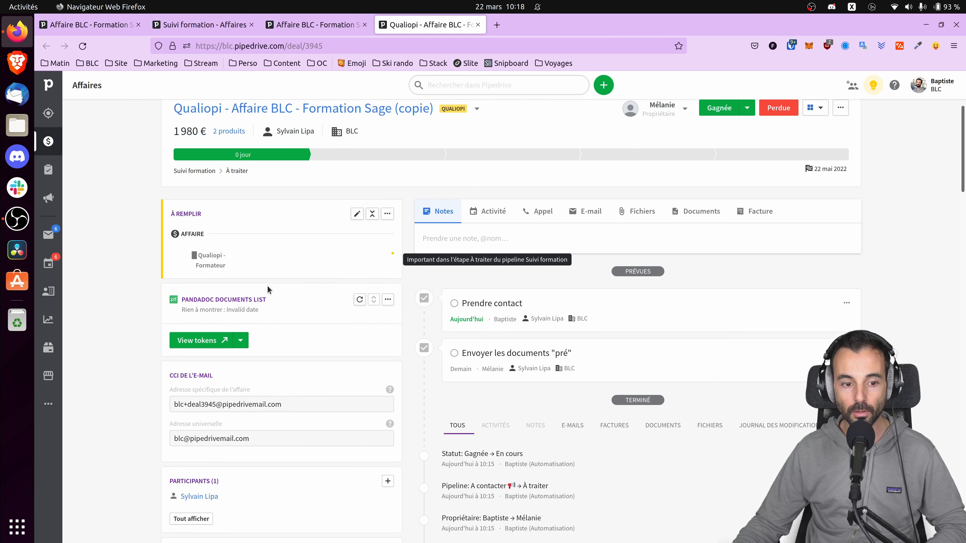
{"action": "scroll", "coordinate": [267, 288], "scroll_direction": "down", "scroll_amount": 7}
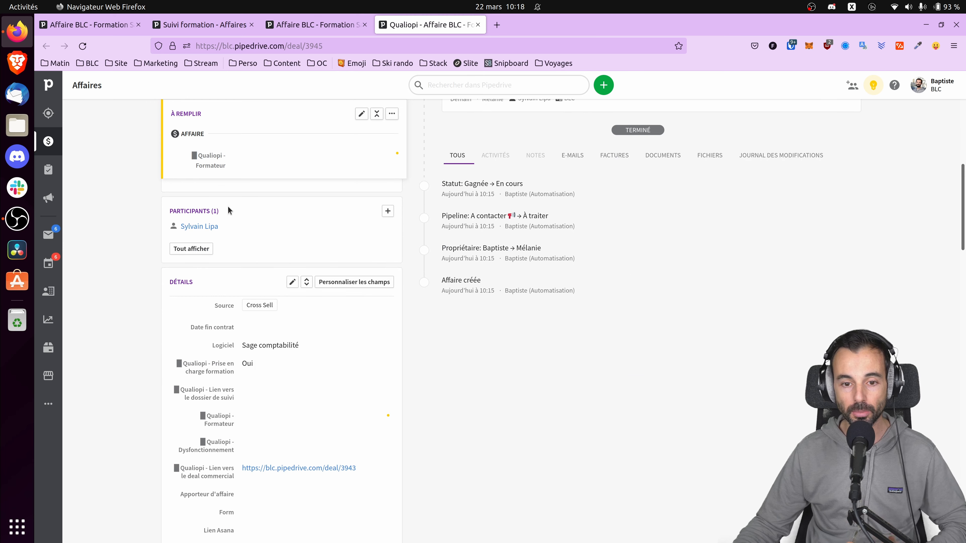
{"action": "scroll", "coordinate": [228, 210], "scroll_direction": "up", "scroll_amount": 8}
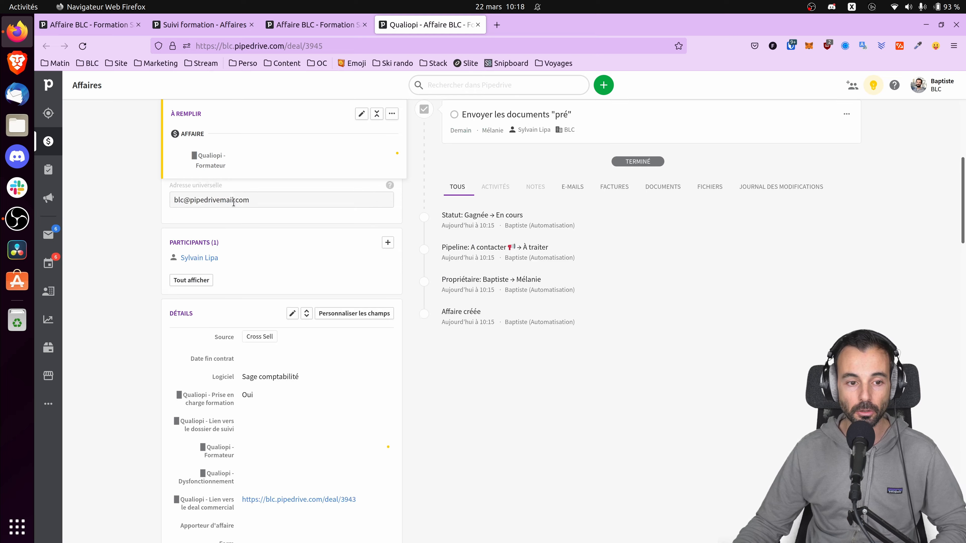
Step: Replace the Qualiopi - Formateur trainer with a different user and save the field
{"action": "left_click", "coordinate": [268, 281]}
{"action": "left_click", "coordinate": [281, 280]}
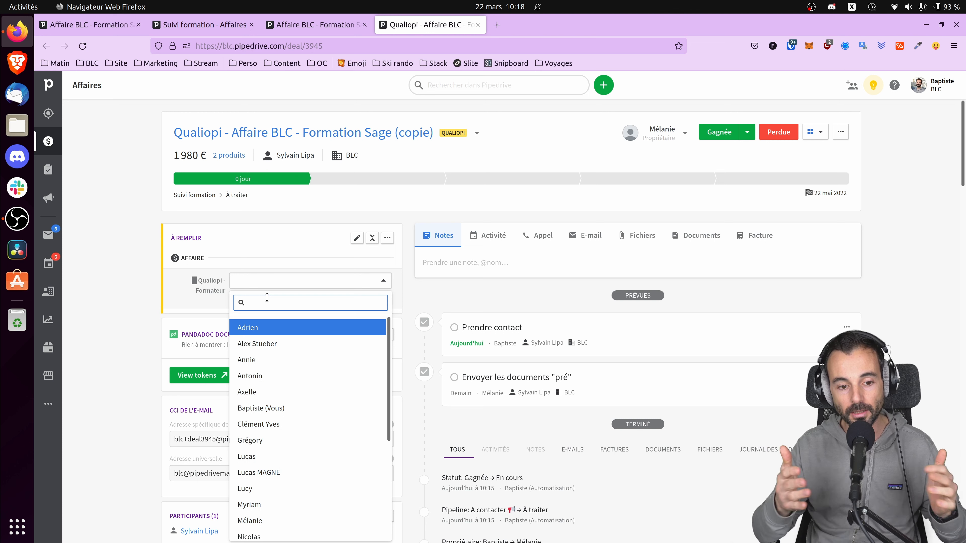
{"action": "type", "text": "ni"}
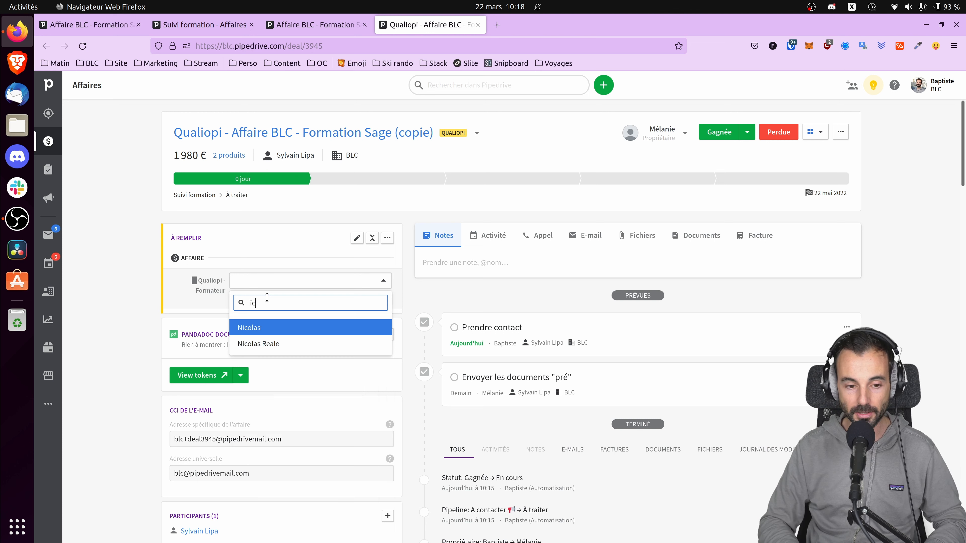
{"action": "key", "text": "BackSpace"}
{"action": "key", "text": "BackSpace"}
{"action": "type", "text": "nico"}
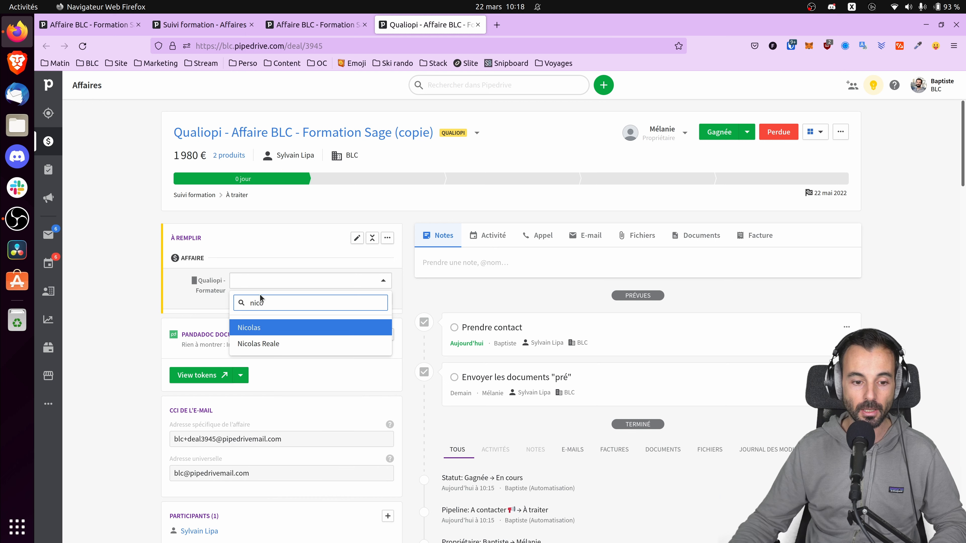
{"action": "left_click", "coordinate": [264, 326]}
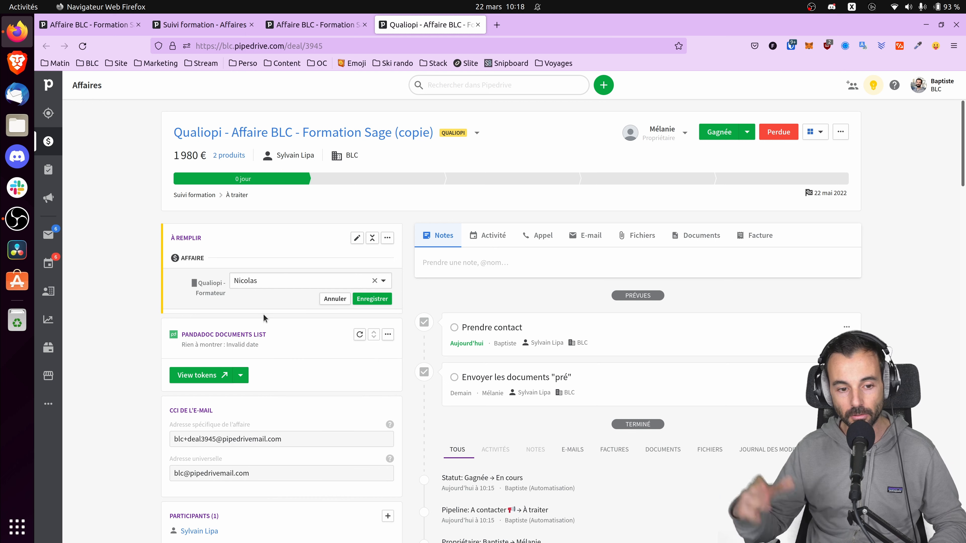
{"action": "left_click", "coordinate": [320, 284]}
{"action": "key", "text": "BackSpace"}
{"action": "key", "text": "BackSpace"}
{"action": "key", "text": "BackSpace"}
{"action": "key", "text": "BackSpace"}
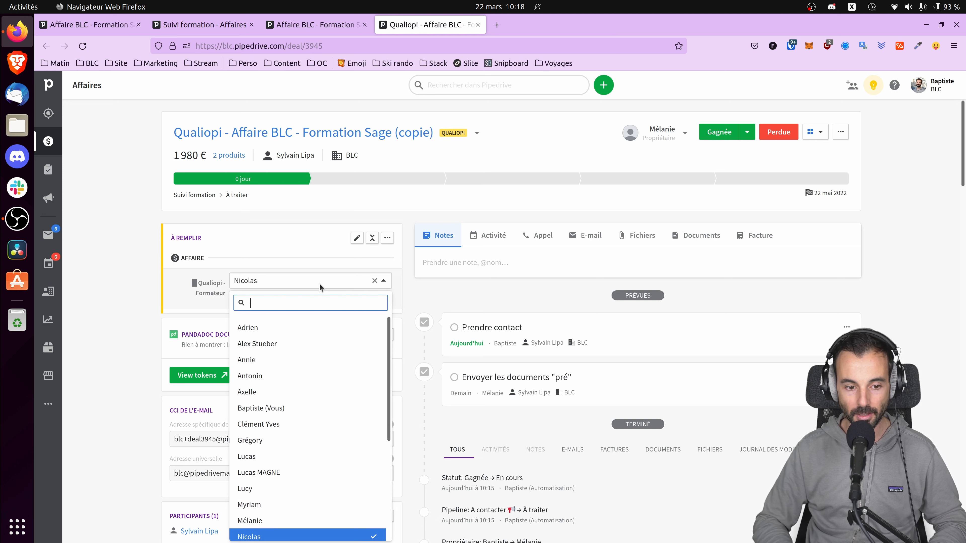
{"action": "type", "text": "sy"}
{"action": "left_click", "coordinate": [293, 332]}
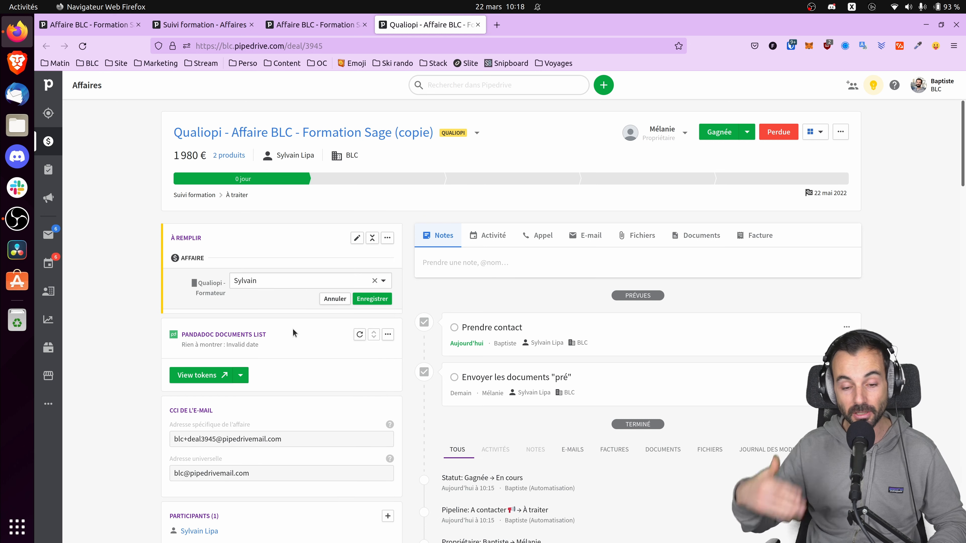
{"action": "left_click", "coordinate": [372, 299]}
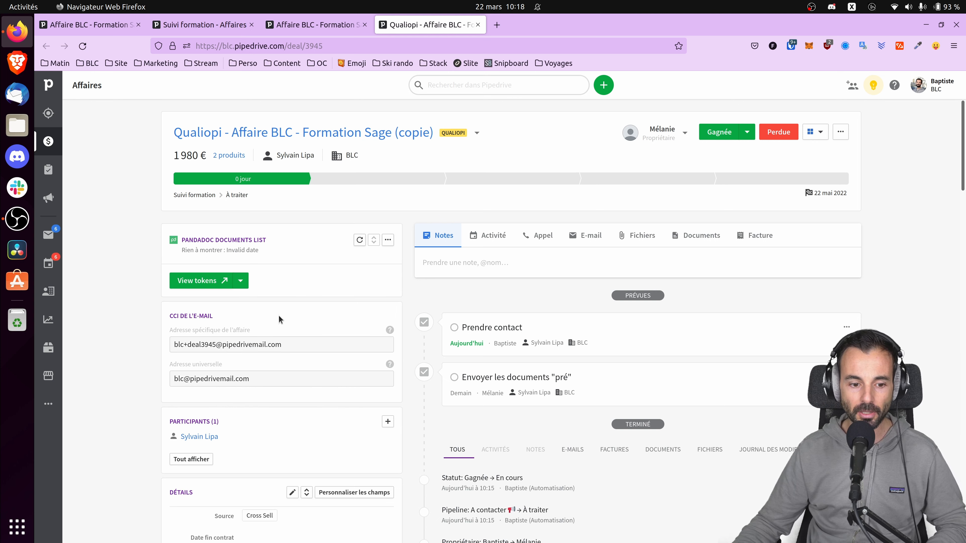
{"action": "scroll", "coordinate": [266, 342], "scroll_direction": "down", "scroll_amount": 8}
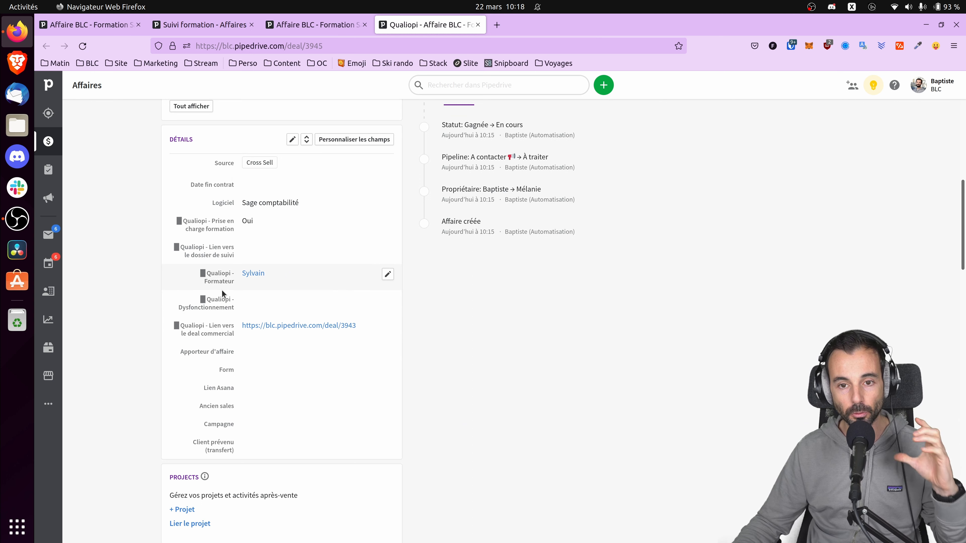
{"action": "scroll", "coordinate": [406, 239], "scroll_direction": "up", "scroll_amount": 8}
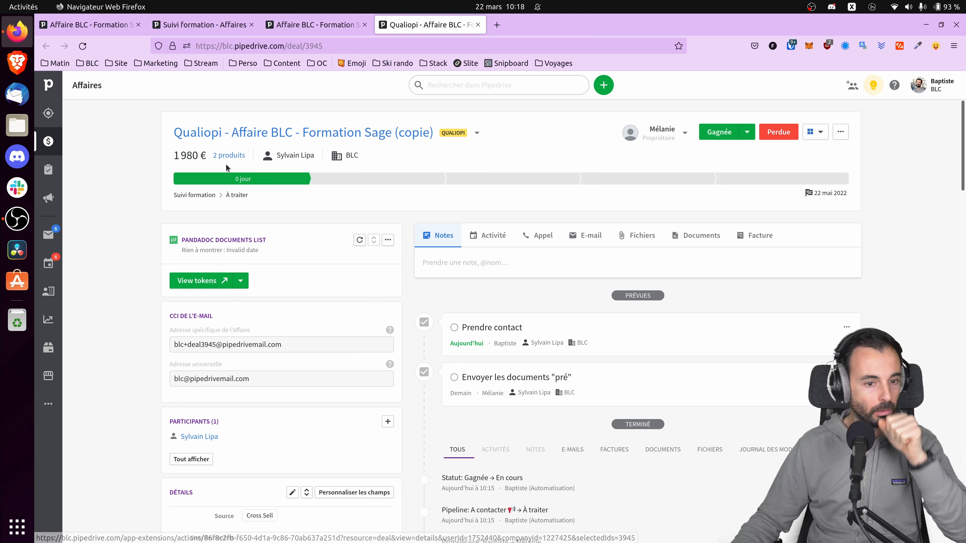
Step: Append ': 23 mars 2022 toute la journée' to the first FORSAG product's description
{"action": "left_click", "coordinate": [227, 155]}
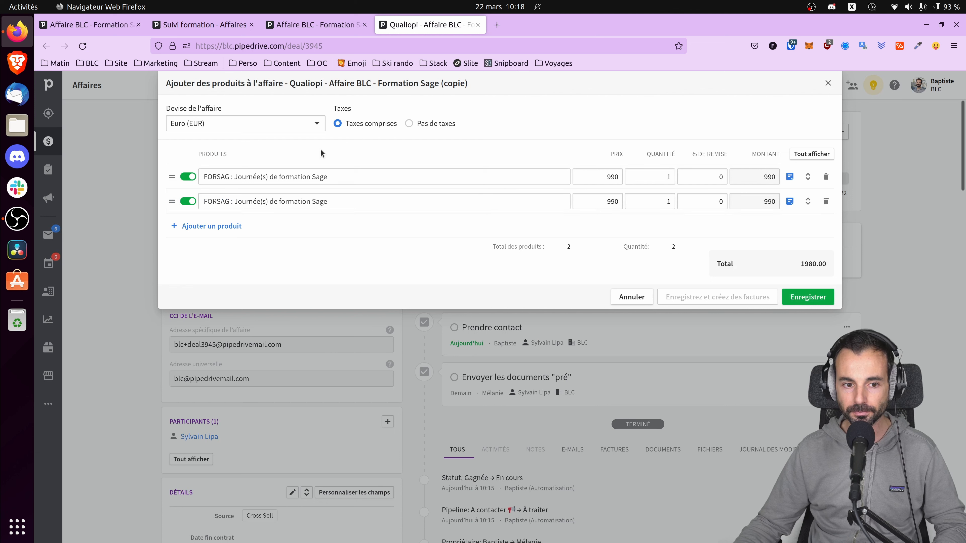
{"action": "left_click", "coordinate": [792, 179]}
{"action": "left_click", "coordinate": [366, 233]}
{"action": "type", "text": ": "}
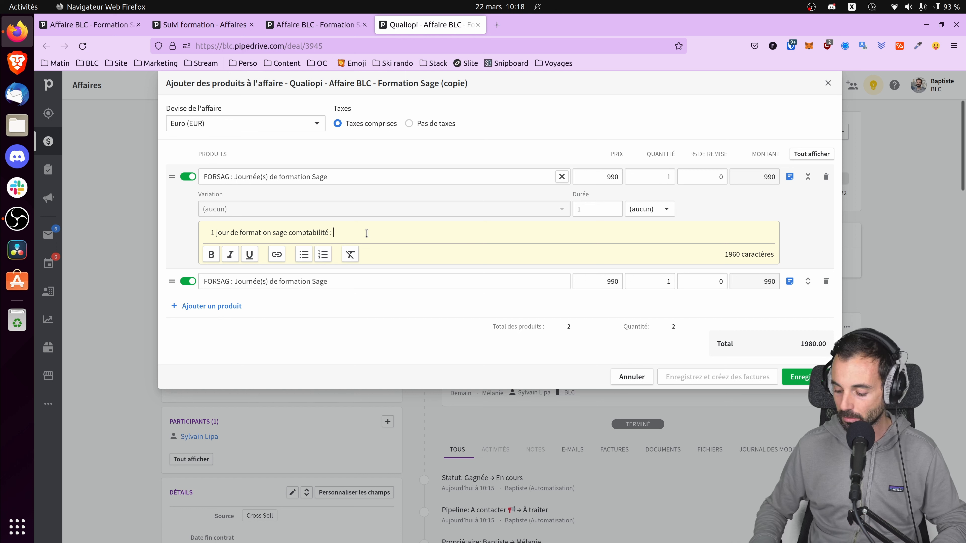
{"action": "type", "text": "23 m"}
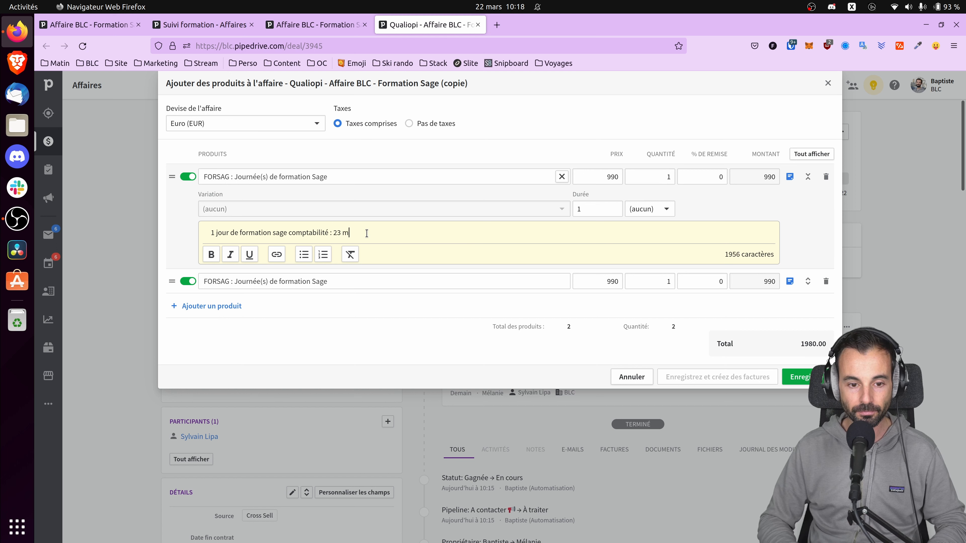
{"action": "type", "text": "ars toute la jour"}
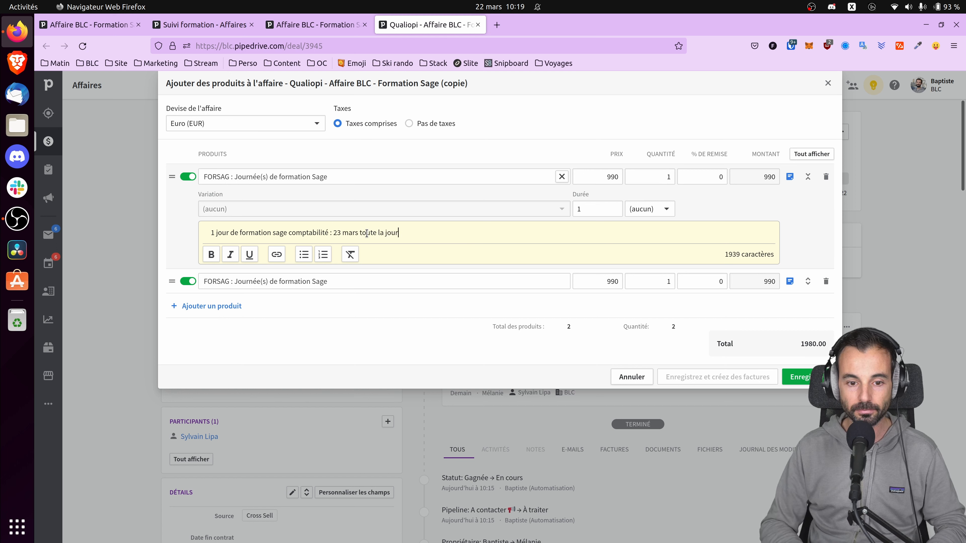
{"action": "type", "text": "née"}
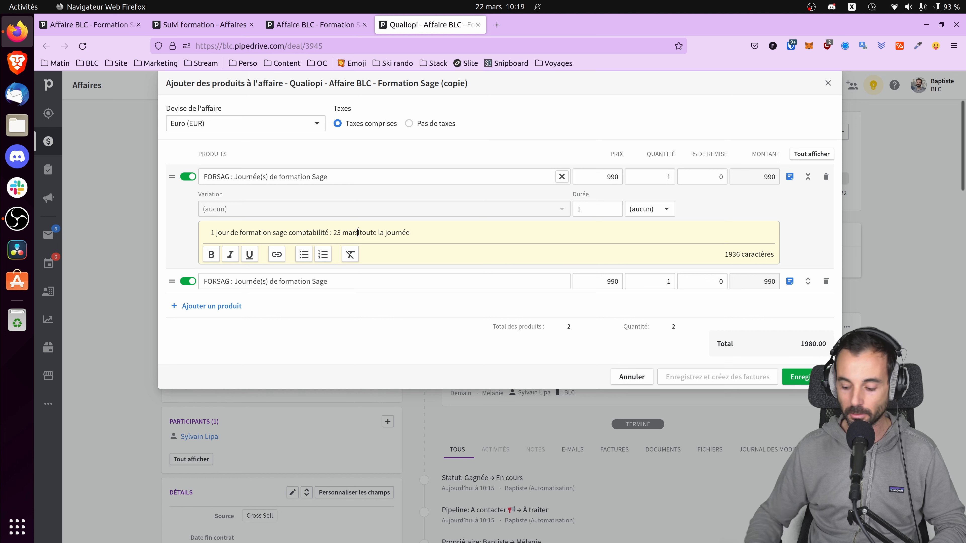
{"action": "left_click", "coordinate": [357, 232]}
{"action": "type", "text": "2022"}
Step: Append ': 24 mars 2022 toute la journée' to the second FORSAG product's description and save
{"action": "left_click", "coordinate": [808, 281]}
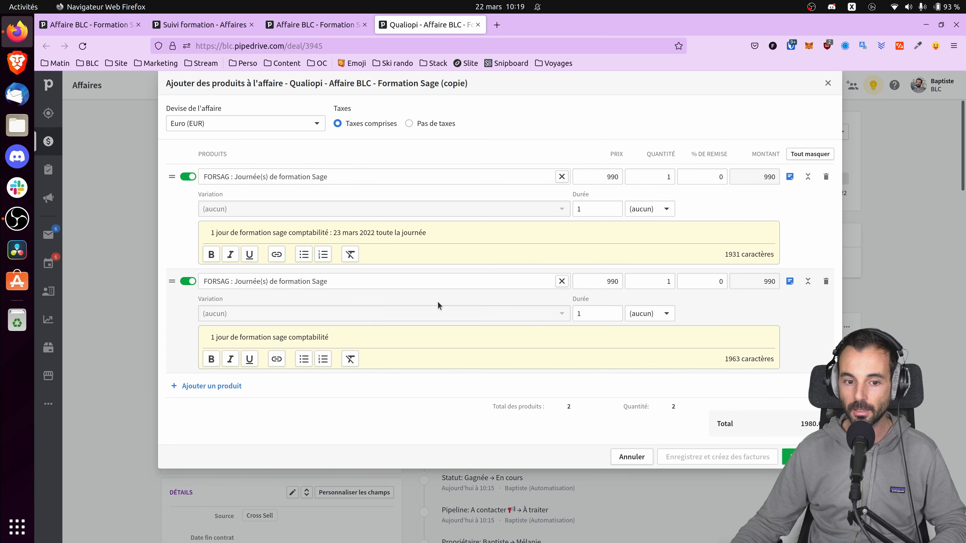
{"action": "left_click", "coordinate": [342, 339]}
{"action": "type", "text": ": 2"}
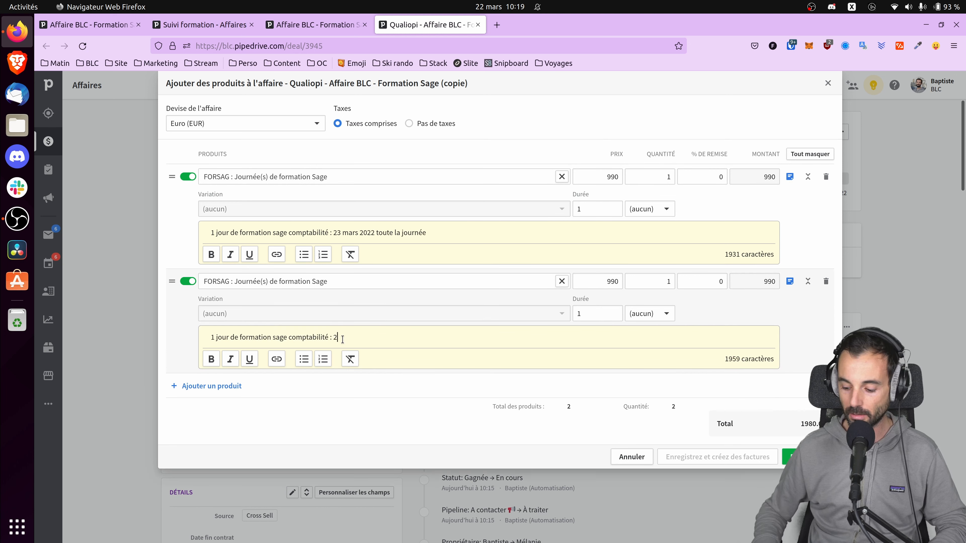
{"action": "type", "text": "4 mars 2022 "}
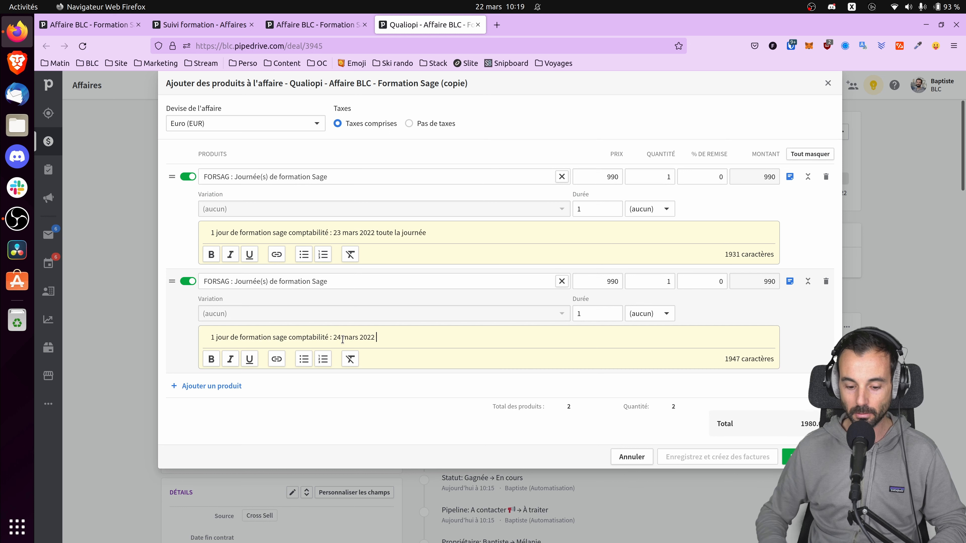
{"action": "type", "text": "toute la journée"}
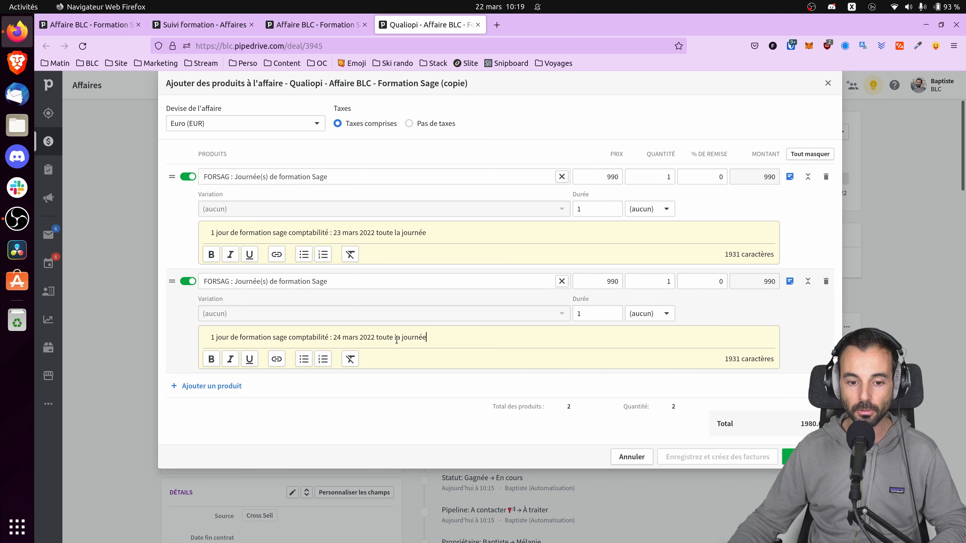
{"action": "left_click", "coordinate": [808, 458]}
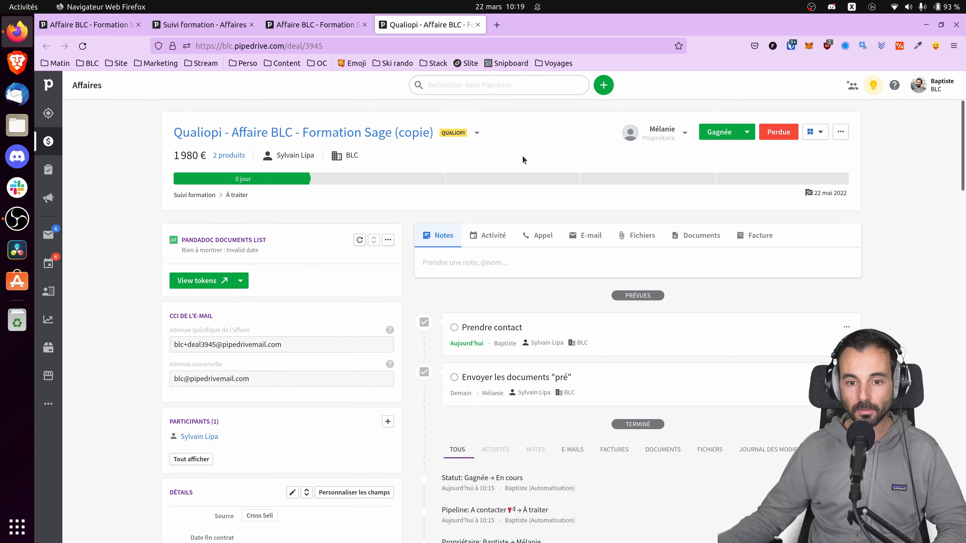
Step: Start an e-mail draft to the deal's contact and bring up the e-mail template list
{"action": "left_click", "coordinate": [590, 236]}
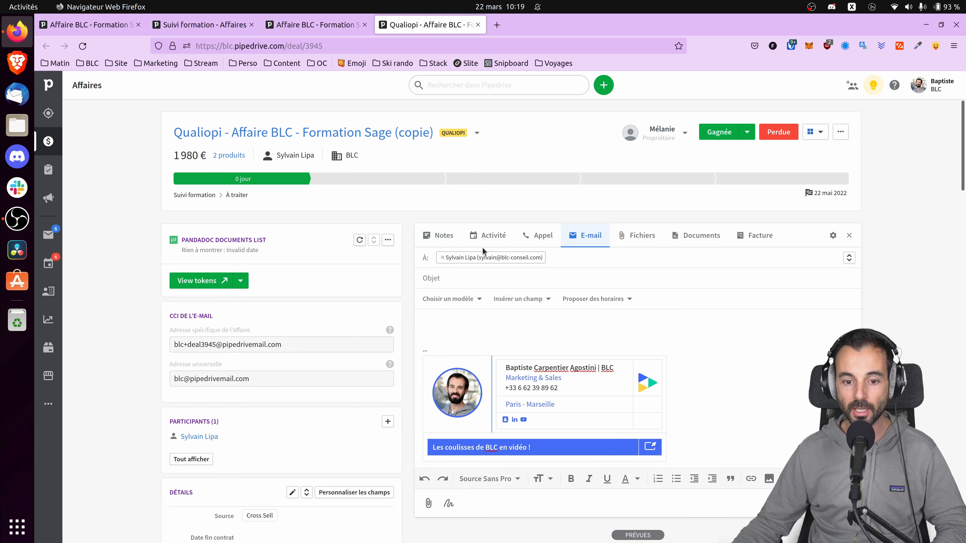
{"action": "scroll", "coordinate": [284, 327], "scroll_direction": "down", "scroll_amount": 3}
{"action": "scroll", "coordinate": [284, 329], "scroll_direction": "up", "scroll_amount": 1}
{"action": "scroll", "coordinate": [289, 334], "scroll_direction": "down", "scroll_amount": 3}
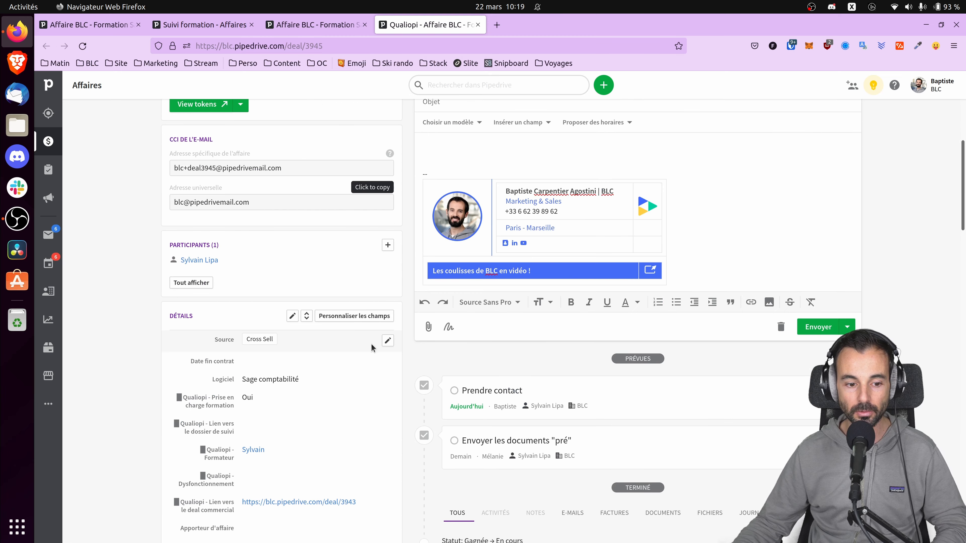
{"action": "scroll", "coordinate": [368, 335], "scroll_direction": "up", "scroll_amount": 2}
{"action": "scroll", "coordinate": [376, 322], "scroll_direction": "up", "scroll_amount": 3}
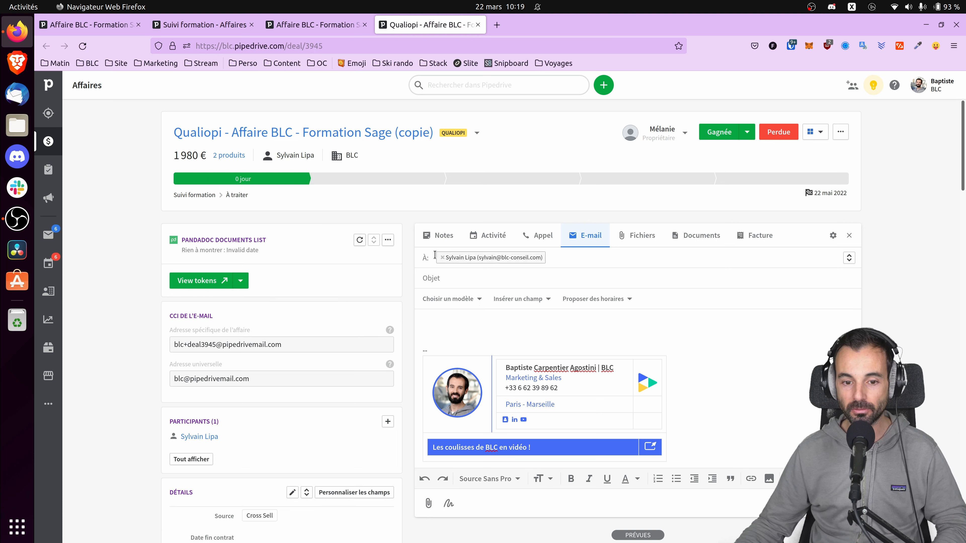
{"action": "left_click", "coordinate": [475, 299]}
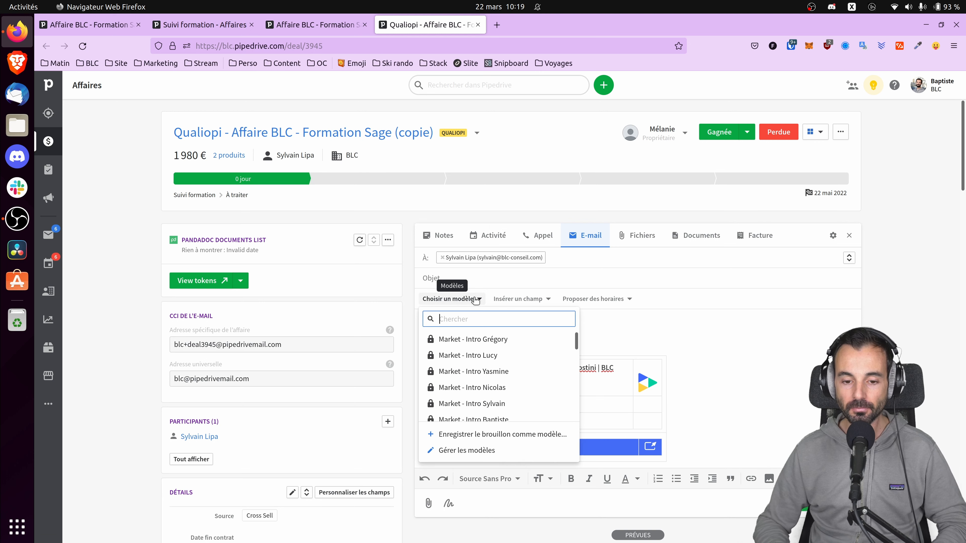
Step: Search templates for 'form' and load the training information-request template into the draft
{"action": "type", "text": "form"}
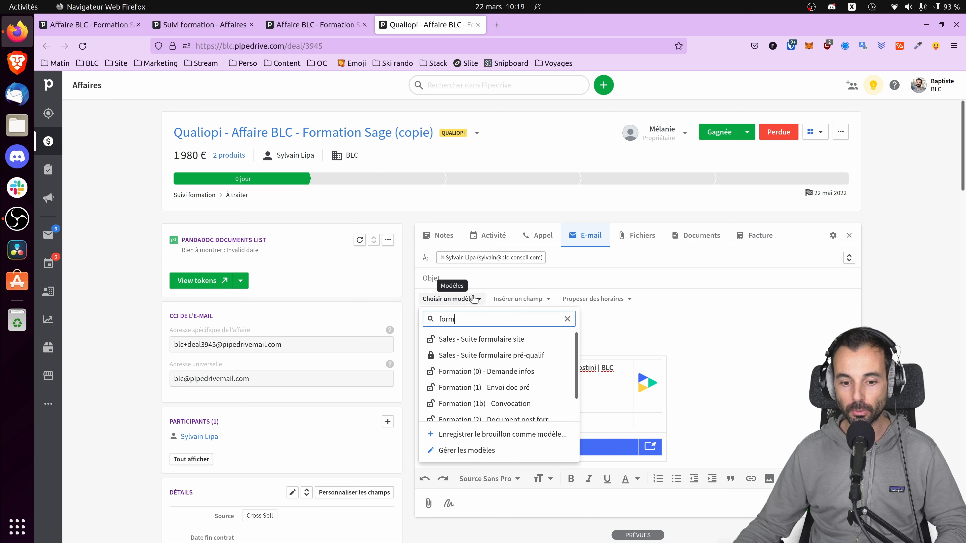
{"action": "left_click", "coordinate": [495, 371]}
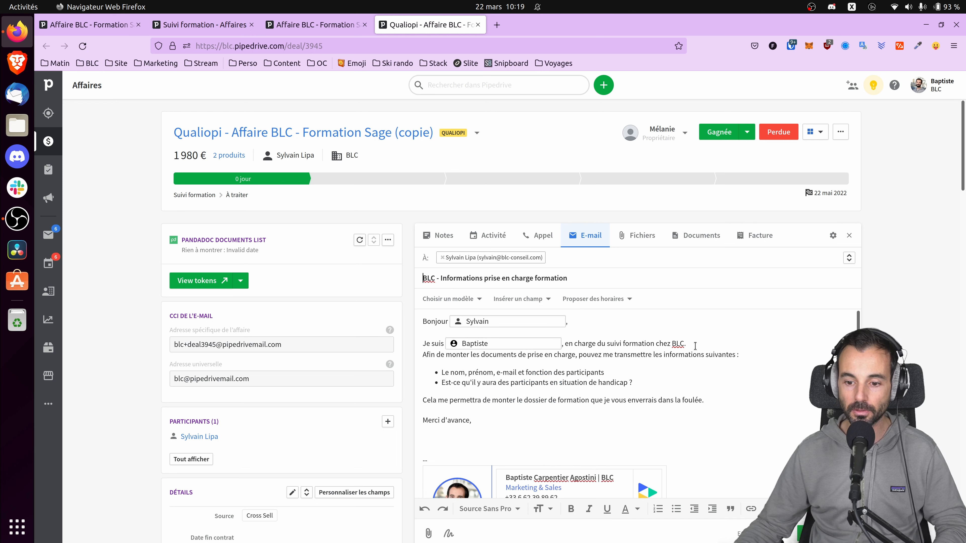
{"action": "scroll", "coordinate": [593, 376], "scroll_direction": "down", "scroll_amount": 1}
{"action": "scroll", "coordinate": [579, 377], "scroll_direction": "up", "scroll_amount": 1}
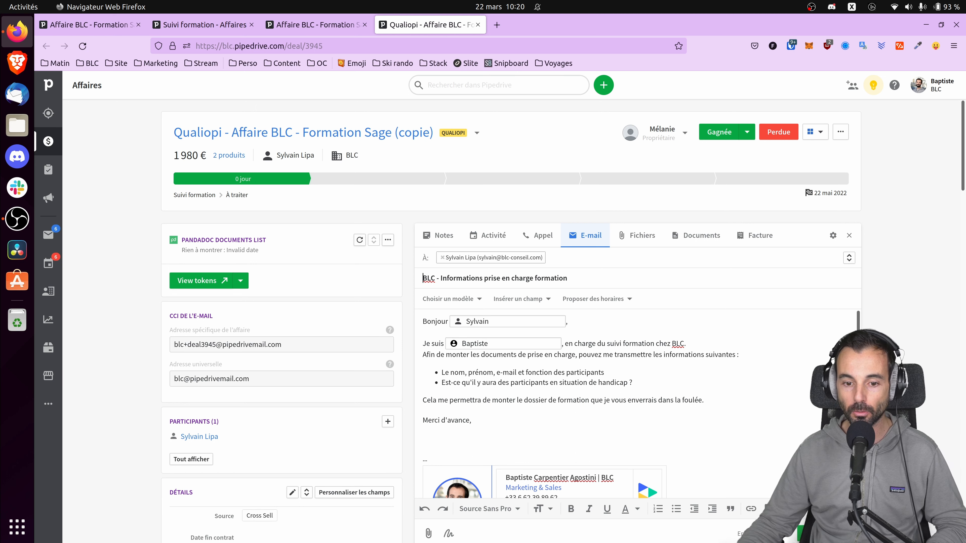
Step: Delete the e-mail draft and move the deal to the Doc pré à envoyer stage
{"action": "left_click", "coordinate": [707, 535]}
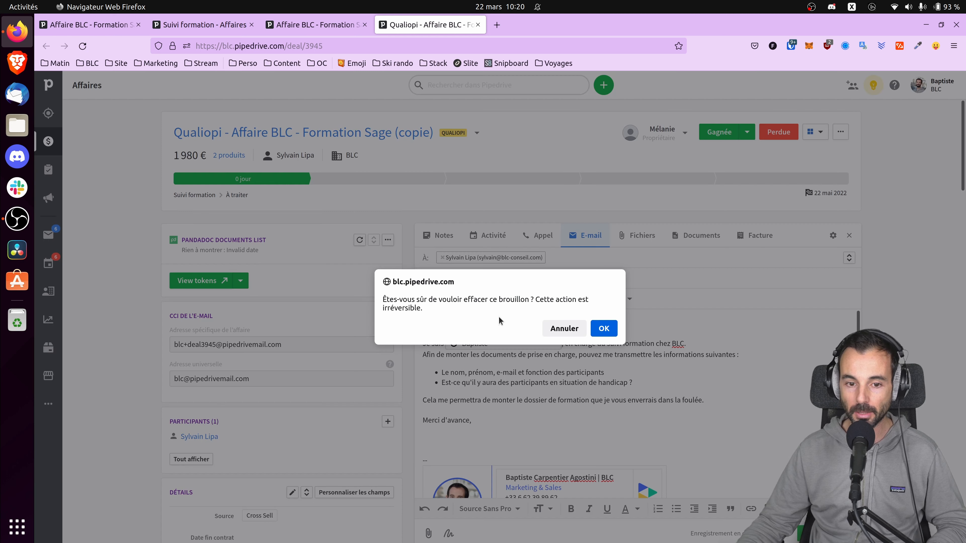
{"action": "left_click", "coordinate": [603, 330]}
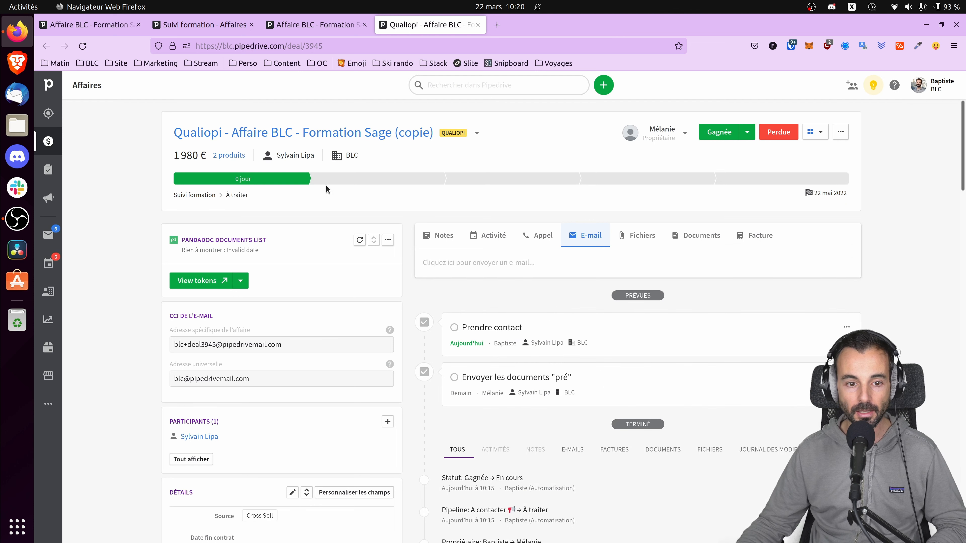
{"action": "left_click", "coordinate": [493, 183]}
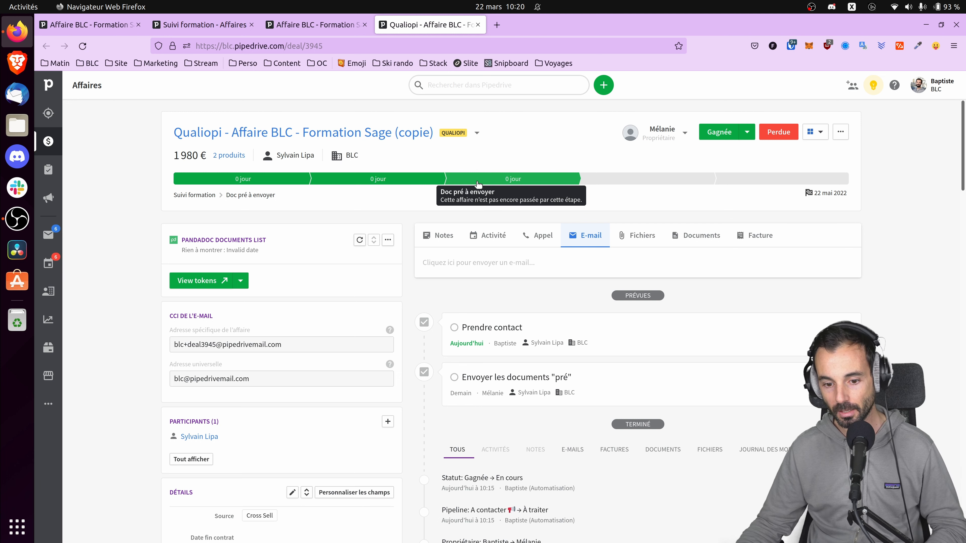
{"action": "scroll", "coordinate": [490, 342], "scroll_direction": "down", "scroll_amount": 3}
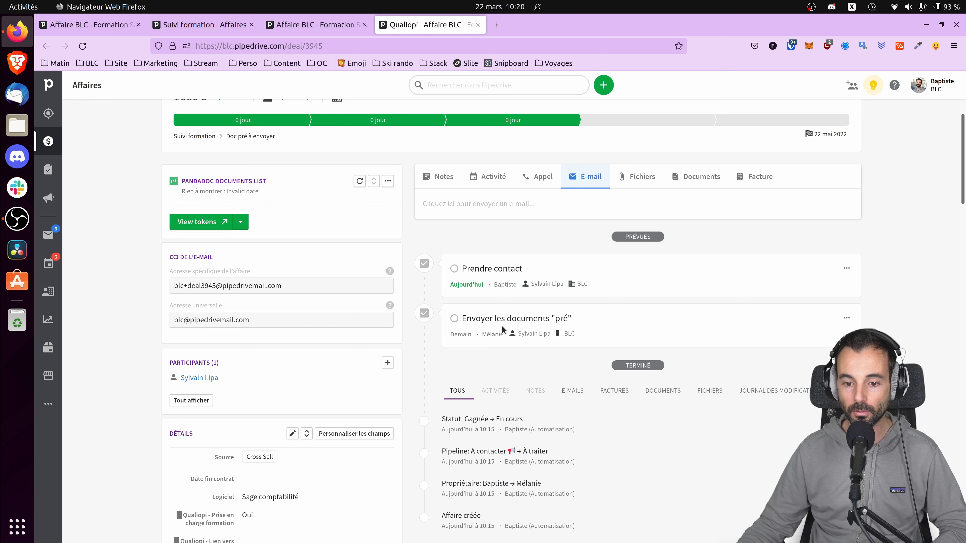
{"action": "scroll", "coordinate": [503, 329], "scroll_direction": "up", "scroll_amount": 3}
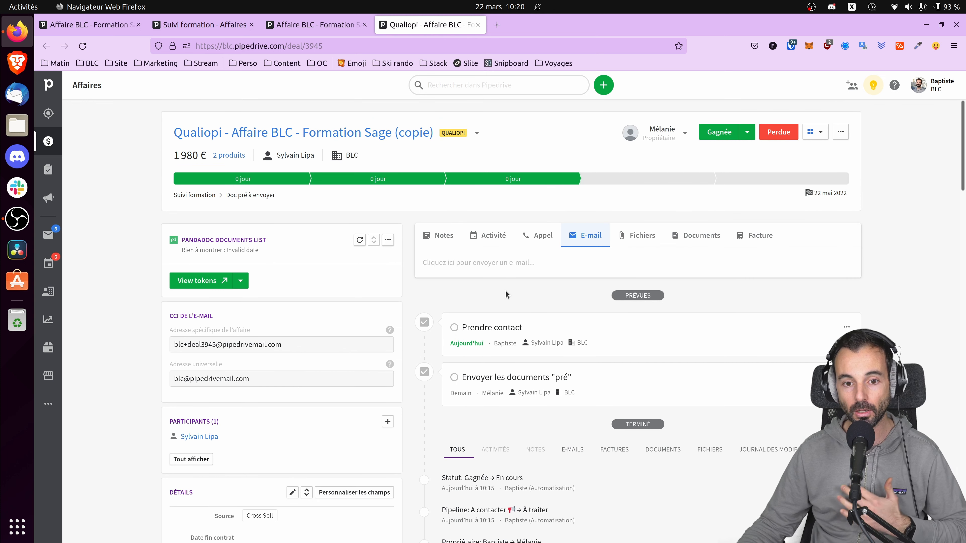
Step: Create a document from the second Modèles template, the Convention de formation professionnelle
{"action": "left_click", "coordinate": [698, 239]}
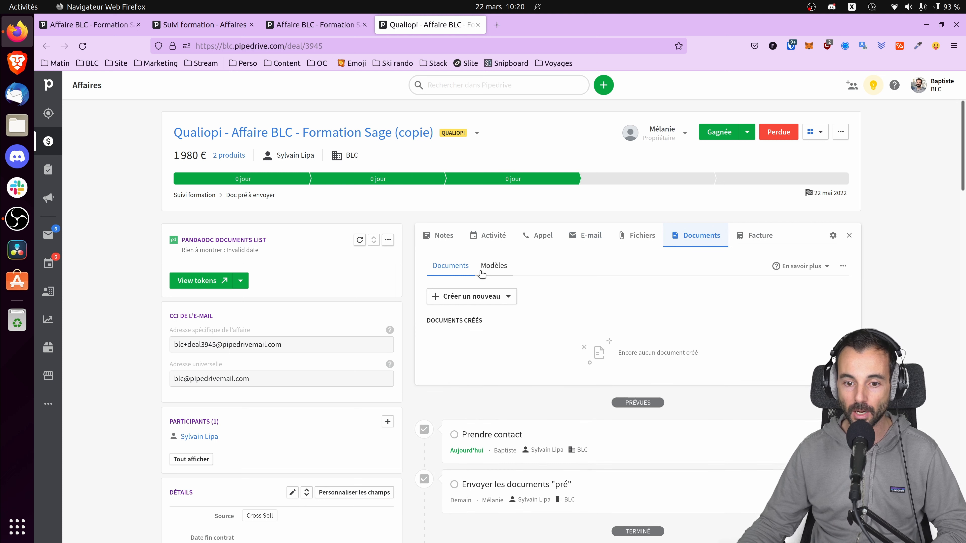
{"action": "left_click", "coordinate": [494, 267]}
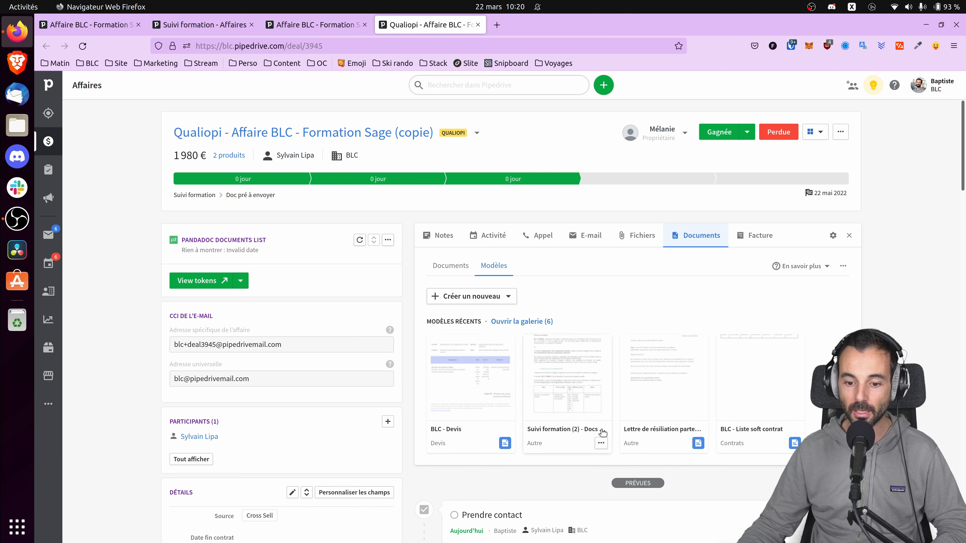
{"action": "left_click", "coordinate": [601, 444]}
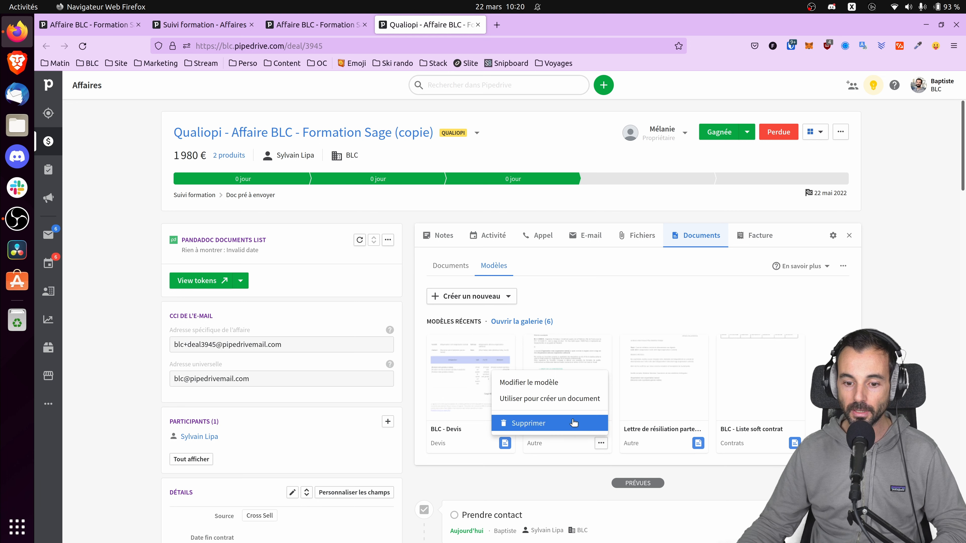
{"action": "left_click", "coordinate": [547, 400]}
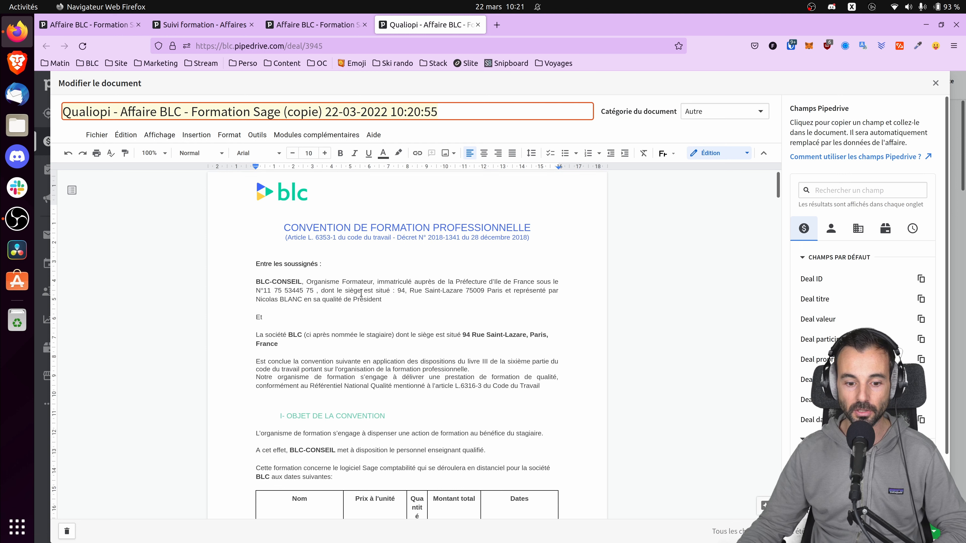
Step: Review the copied Formation Sage document's participants line in section II, then close the editor
{"action": "scroll", "coordinate": [361, 293], "scroll_direction": "down", "scroll_amount": 5}
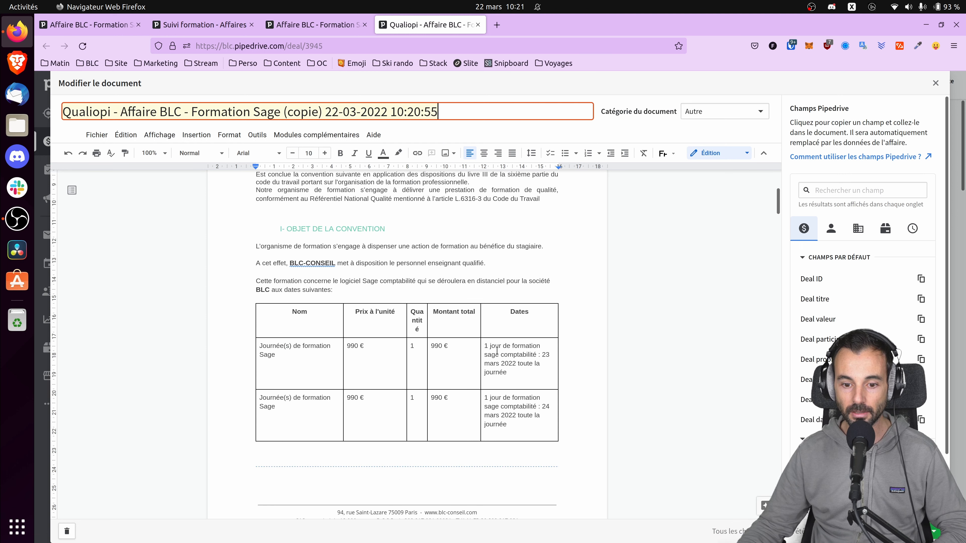
{"action": "scroll", "coordinate": [431, 362], "scroll_direction": "up", "scroll_amount": 3}
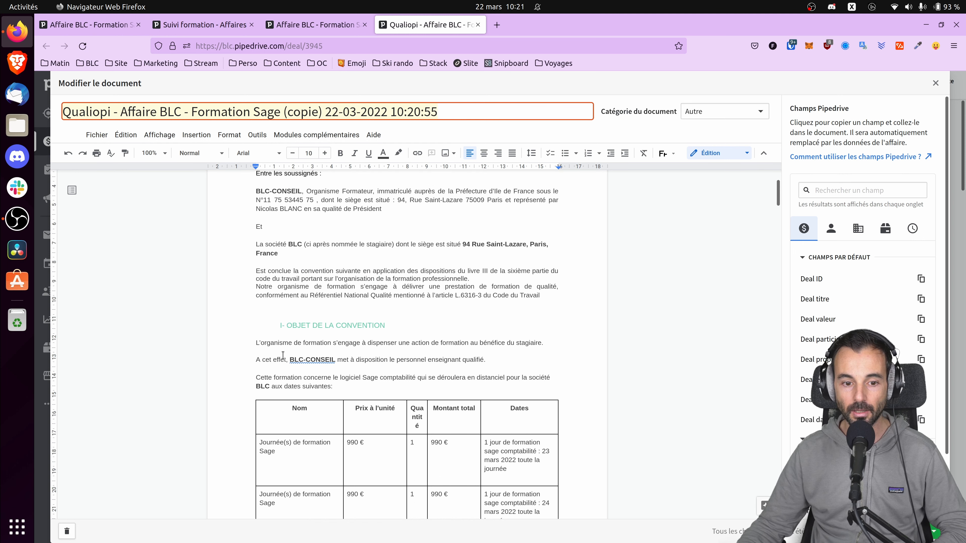
{"action": "scroll", "coordinate": [312, 364], "scroll_direction": "down", "scroll_amount": 15}
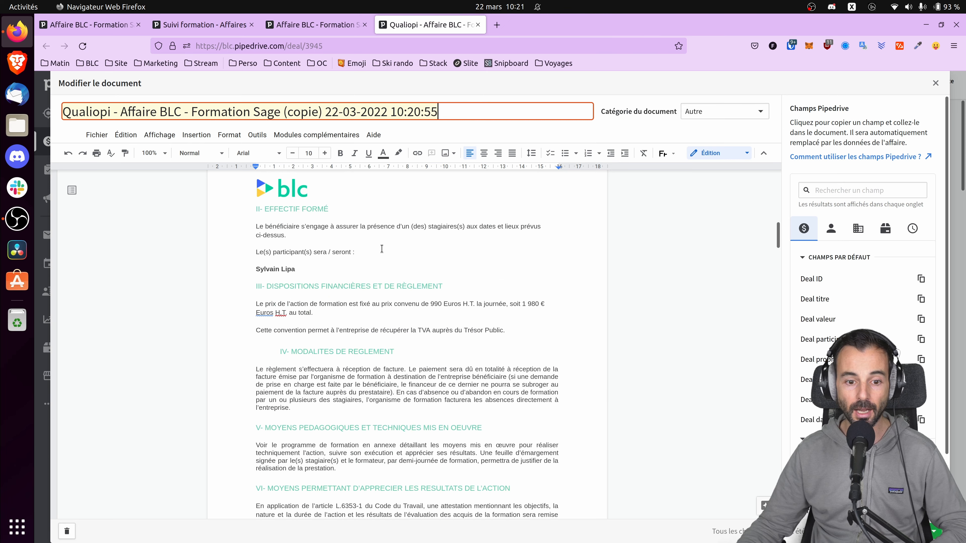
{"action": "left_click", "coordinate": [371, 253]}
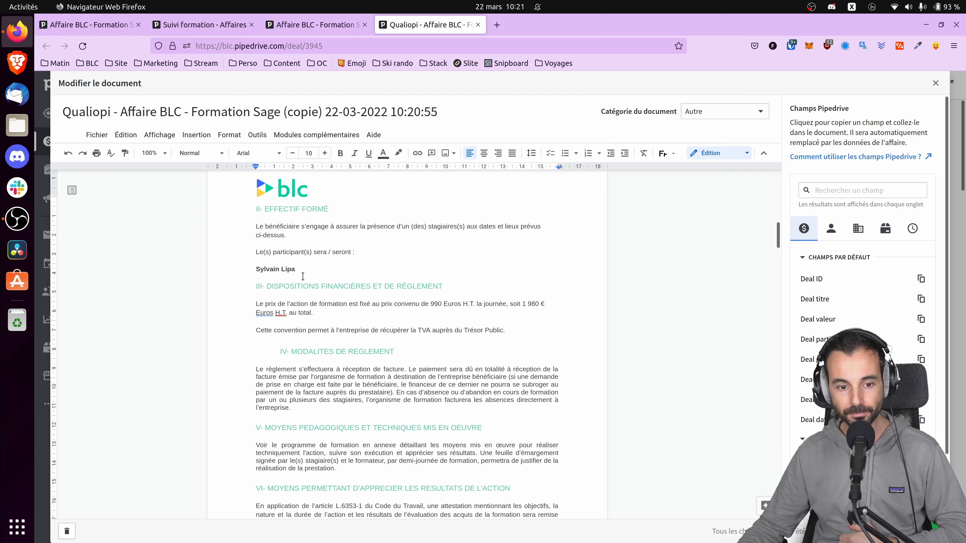
{"action": "left_click_drag", "start_coordinate": [305, 271], "coordinate": [260, 269]}
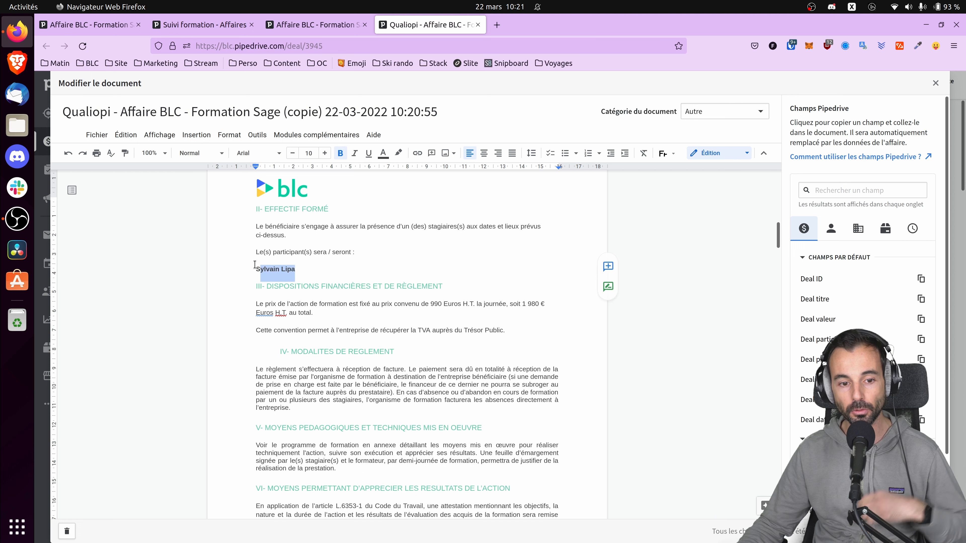
{"action": "left_click", "coordinate": [916, 531]}
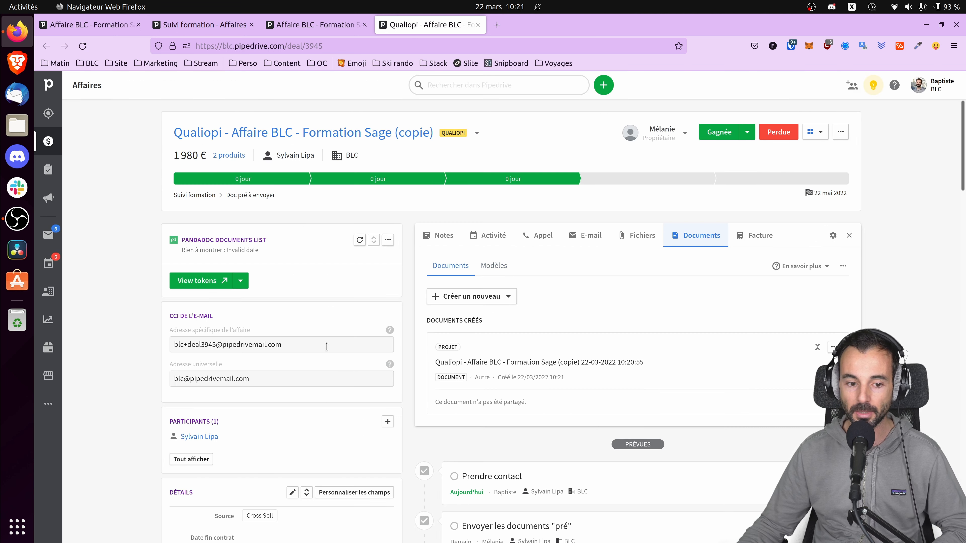
Step: Add an existing BLC contact as a second deal participant
{"action": "scroll", "coordinate": [297, 309], "scroll_direction": "down", "scroll_amount": 3}
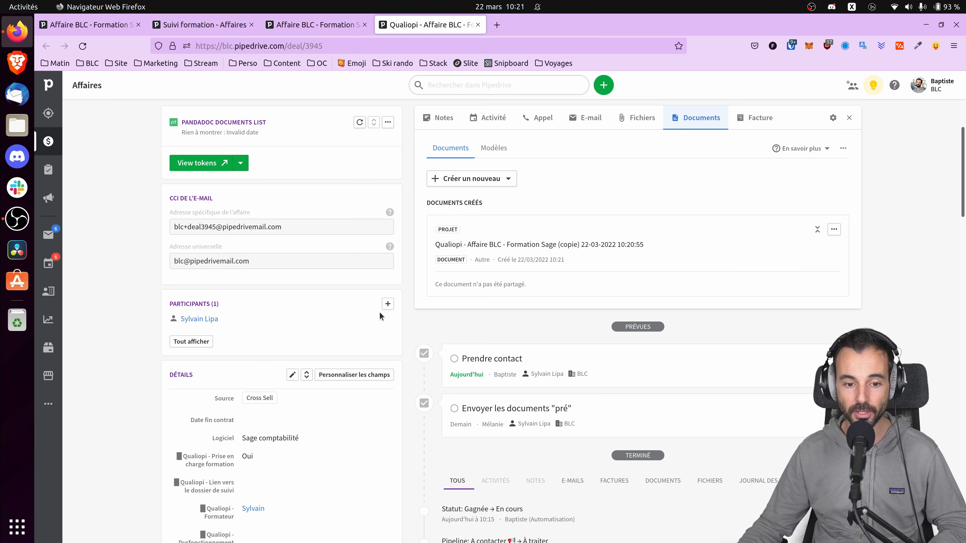
{"action": "left_click", "coordinate": [387, 304]}
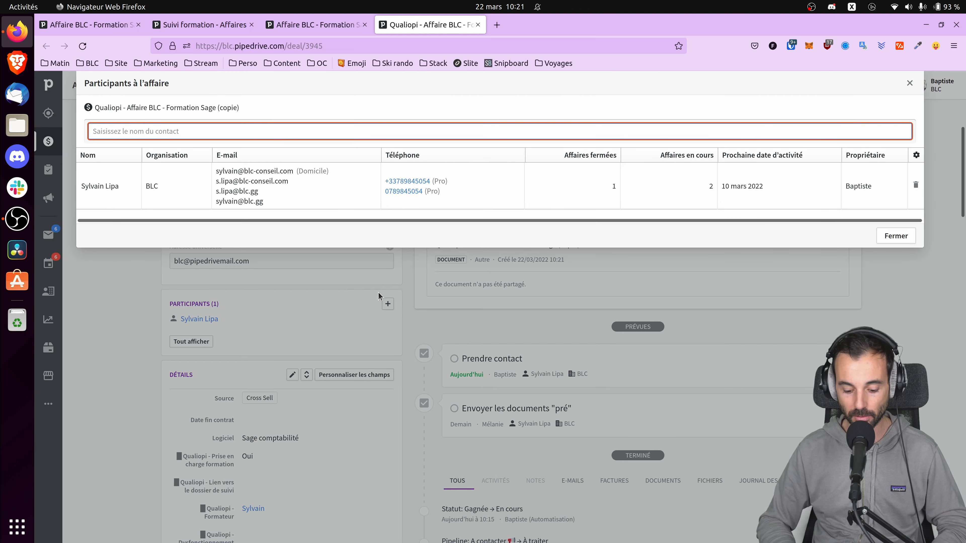
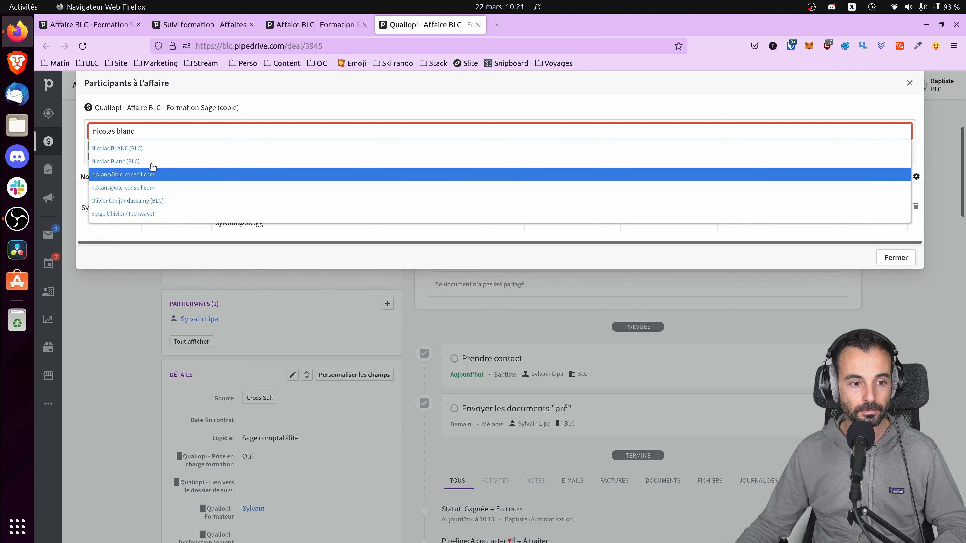
{"action": "left_click", "coordinate": [146, 150]}
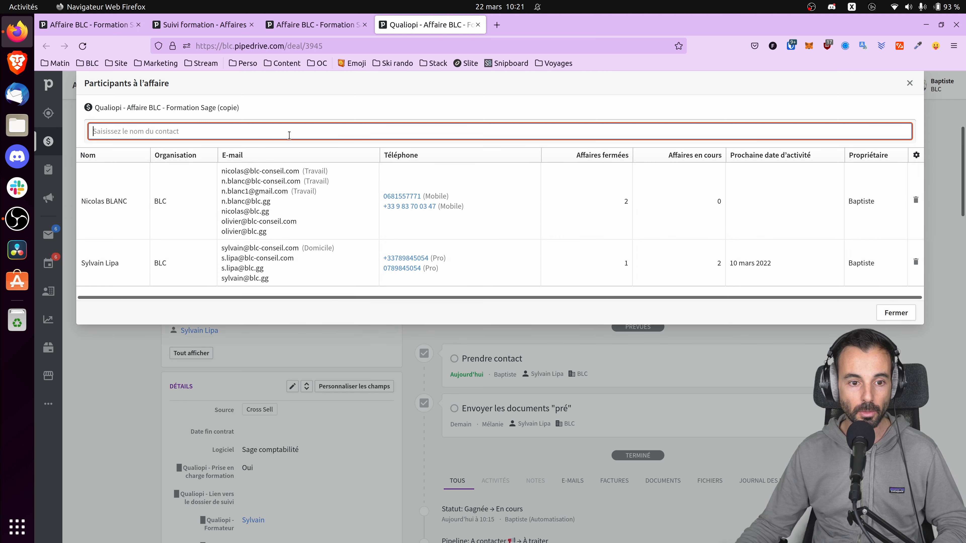
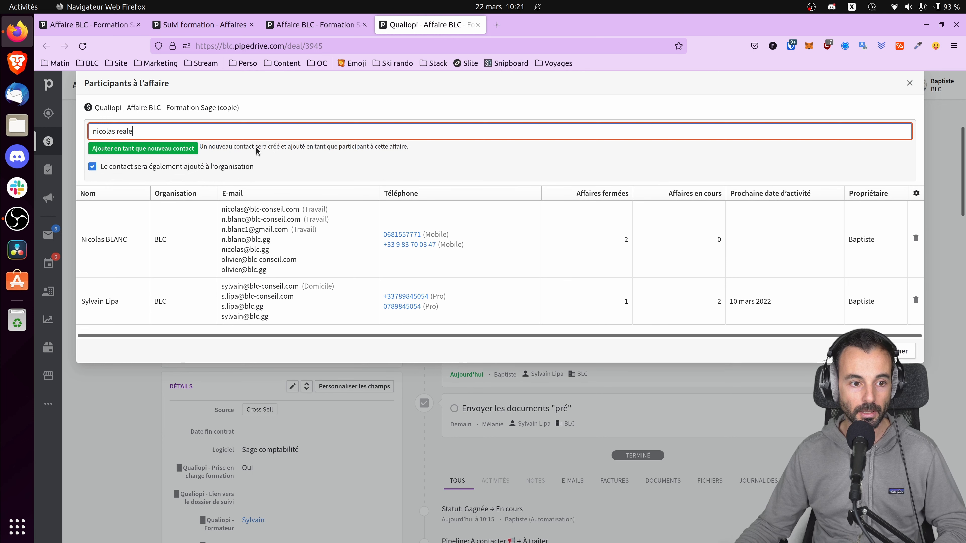
Step: Create a new contact as a third participant and save its work (Travail) e-mail address
{"action": "left_click", "coordinate": [175, 150]}
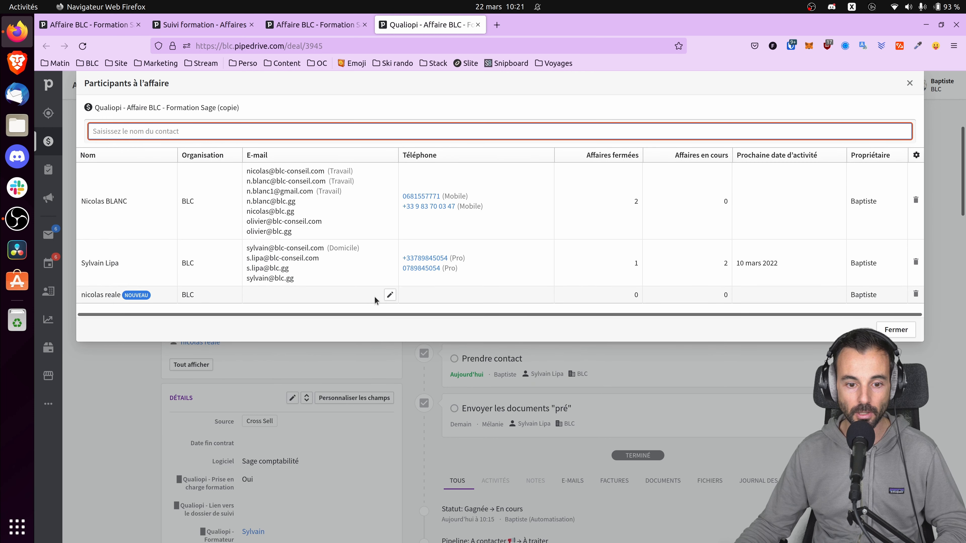
{"action": "left_click", "coordinate": [390, 294]}
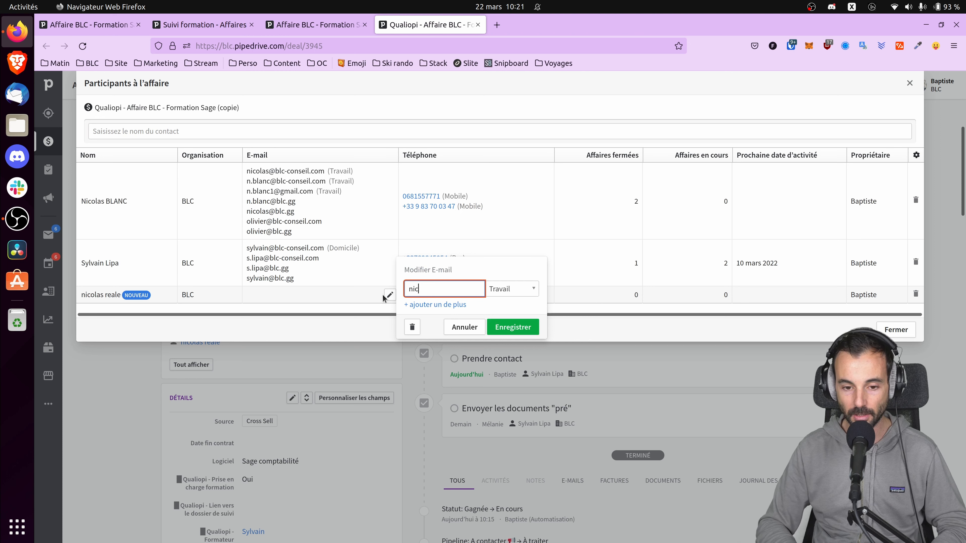
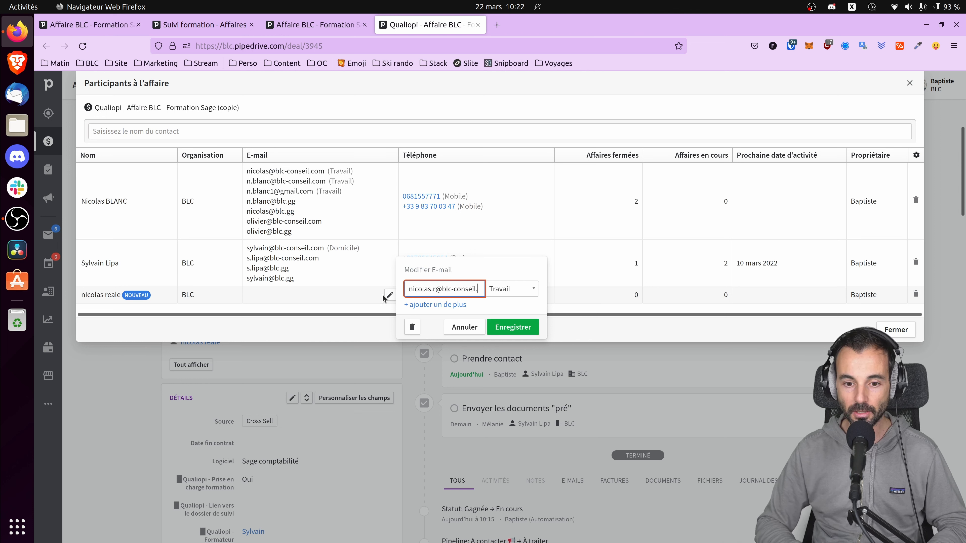
{"action": "left_click", "coordinate": [513, 328]}
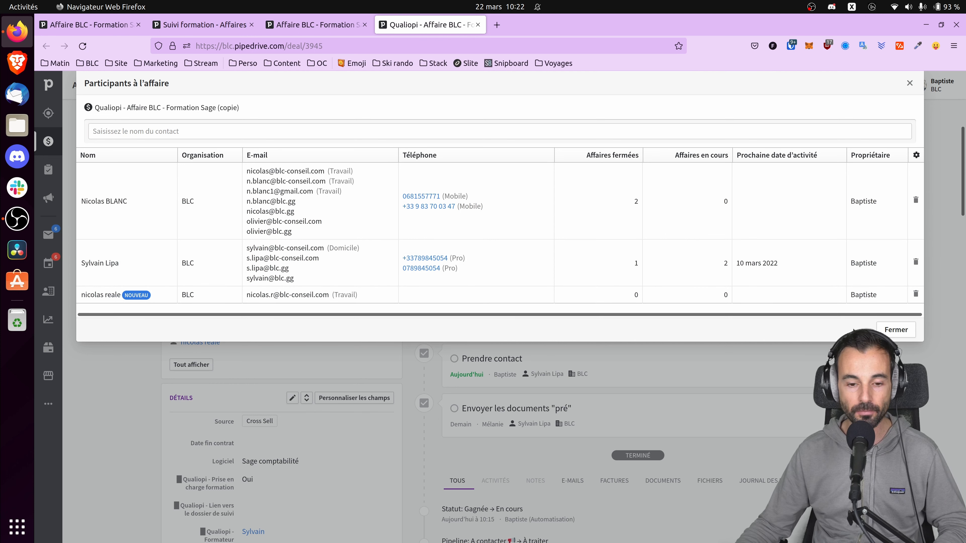
{"action": "left_click", "coordinate": [885, 330]}
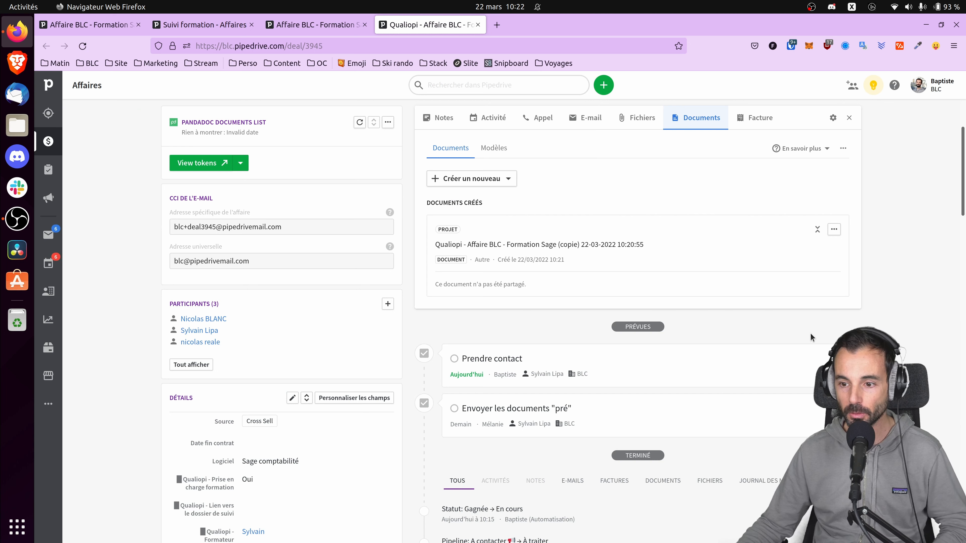
{"action": "left_click", "coordinate": [494, 147]}
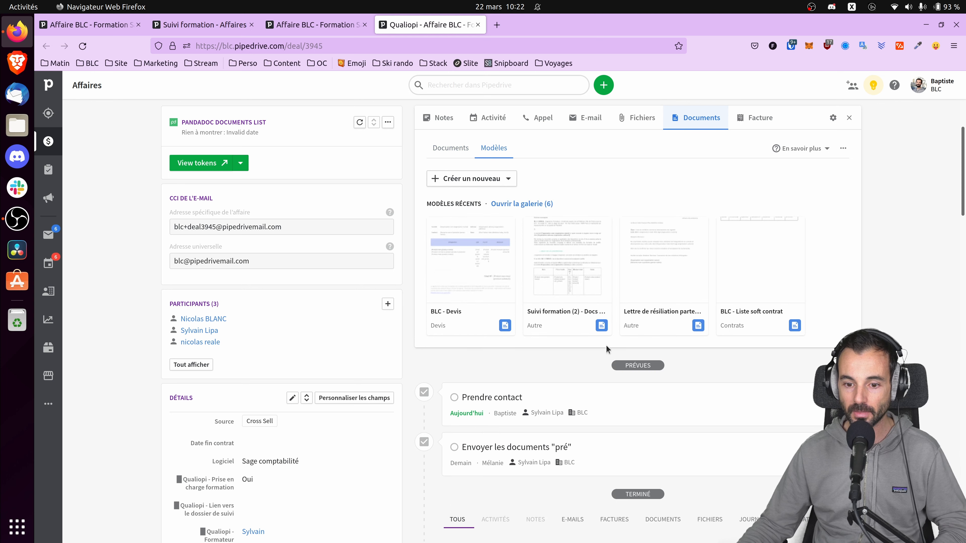
{"action": "left_click", "coordinate": [601, 326]}
{"action": "left_click", "coordinate": [563, 281]}
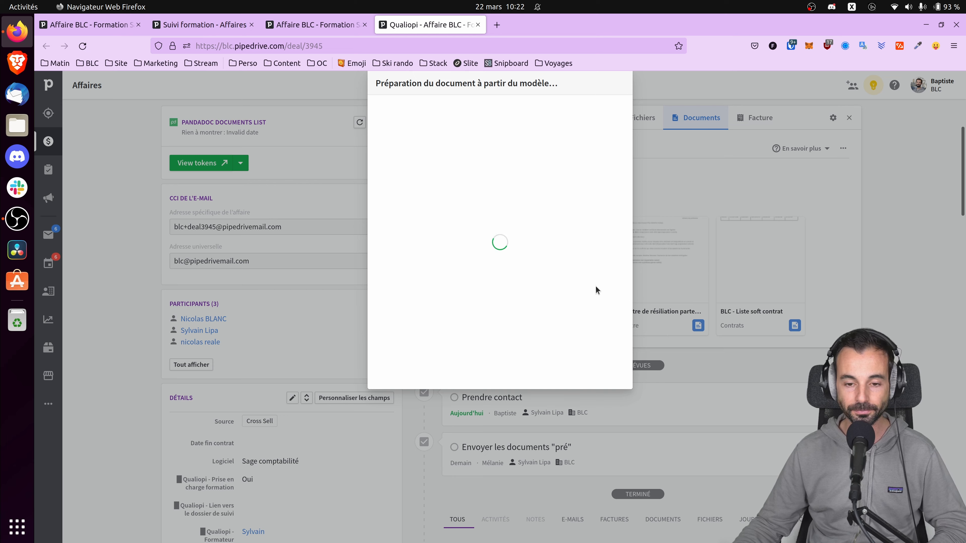
{"action": "scroll", "coordinate": [404, 259], "scroll_direction": "down", "scroll_amount": 6}
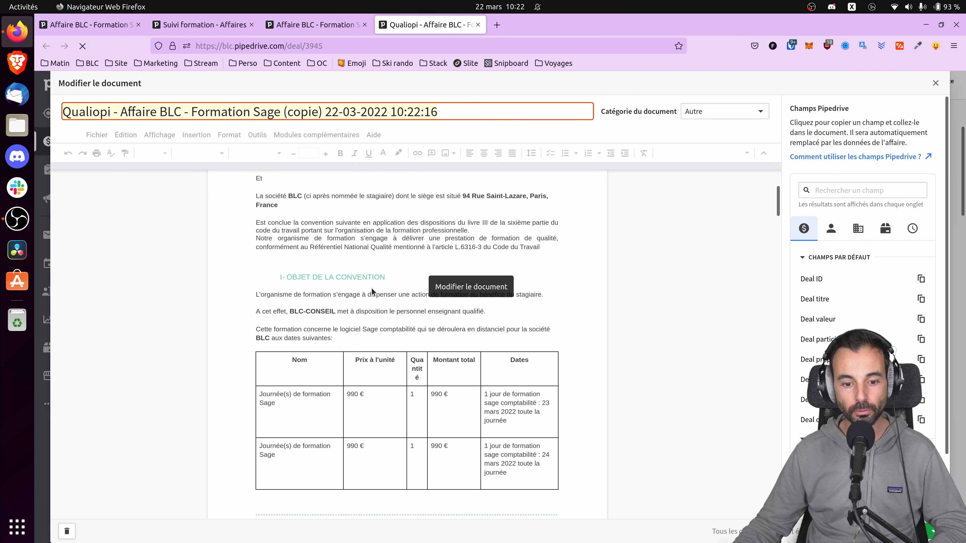
{"action": "scroll", "coordinate": [432, 334], "scroll_direction": "down", "scroll_amount": 7}
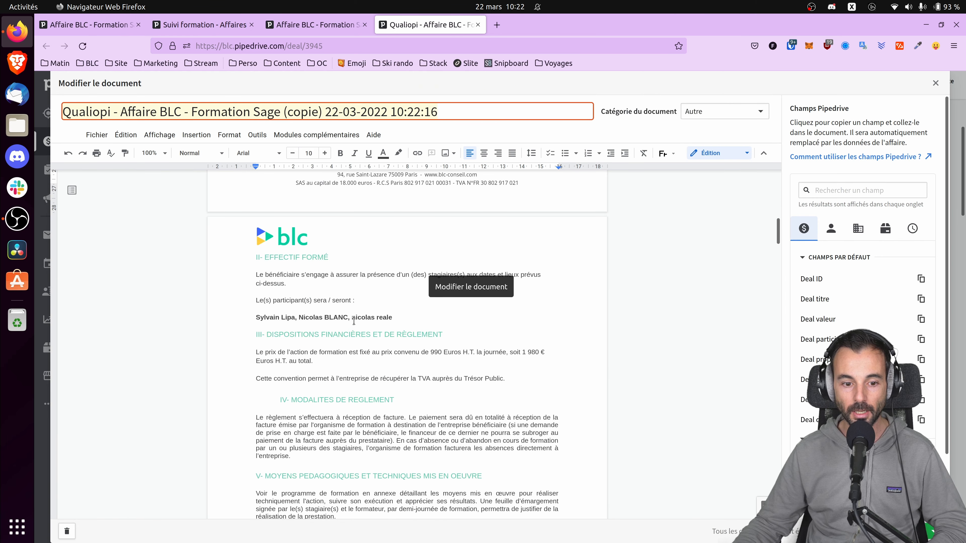
{"action": "left_click", "coordinate": [398, 318]}
{"action": "left_click_drag", "start_coordinate": [399, 319], "coordinate": [256, 318]}
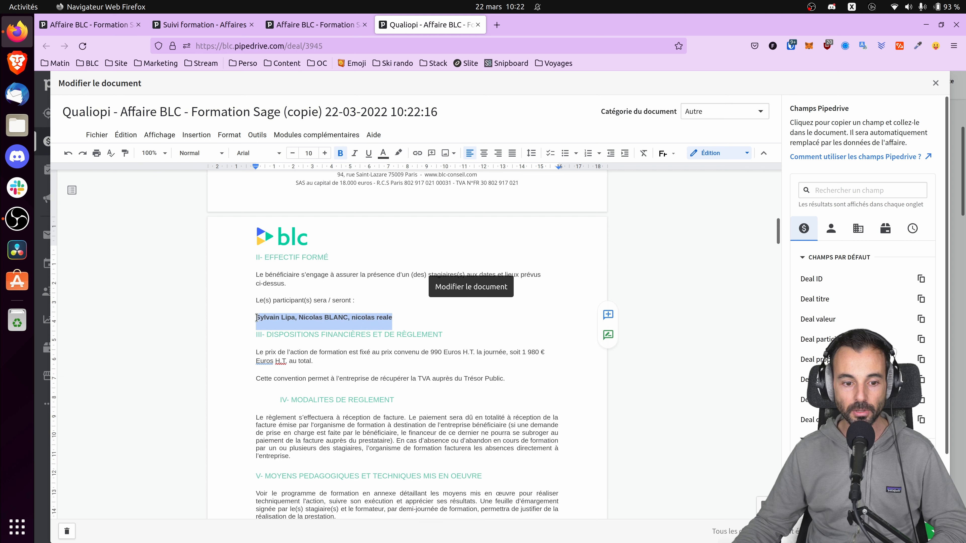
{"action": "scroll", "coordinate": [457, 312], "scroll_direction": "down", "scroll_amount": 1}
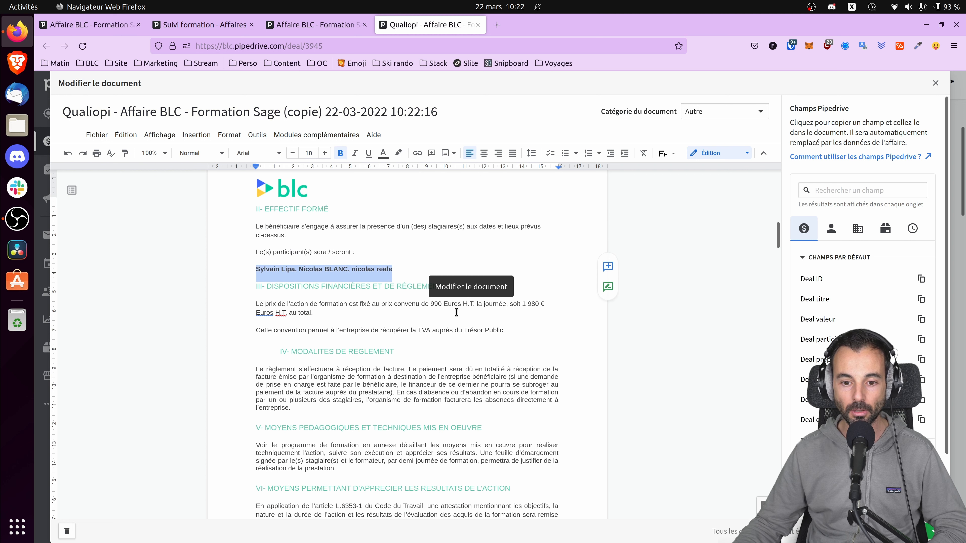
{"action": "left_click", "coordinate": [478, 322]}
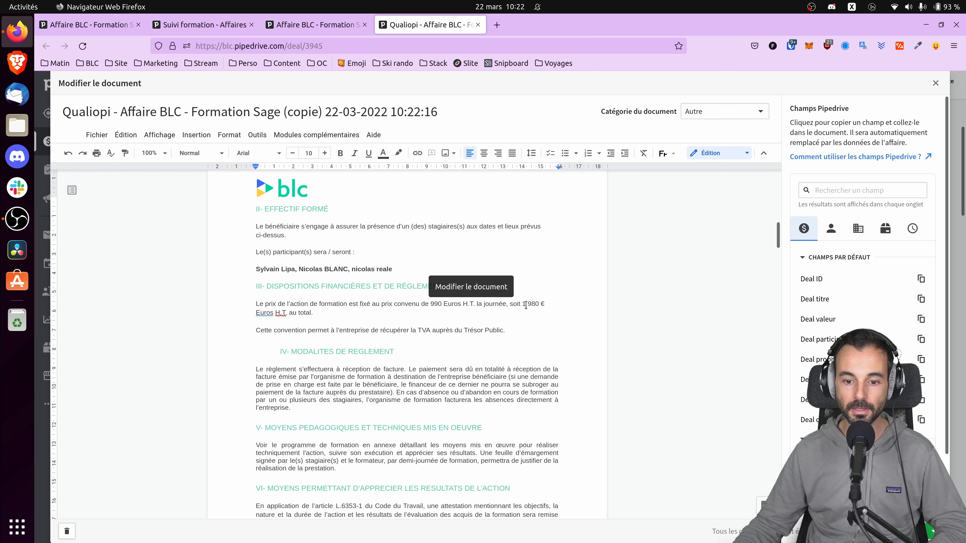
{"action": "scroll", "coordinate": [457, 322], "scroll_direction": "down", "scroll_amount": 20}
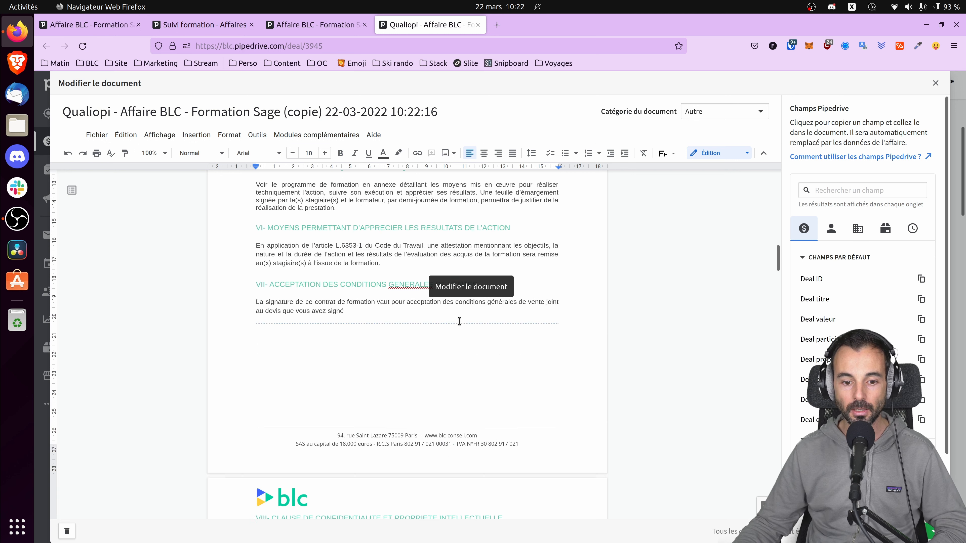
{"action": "scroll", "coordinate": [457, 322], "scroll_direction": "down", "scroll_amount": 5}
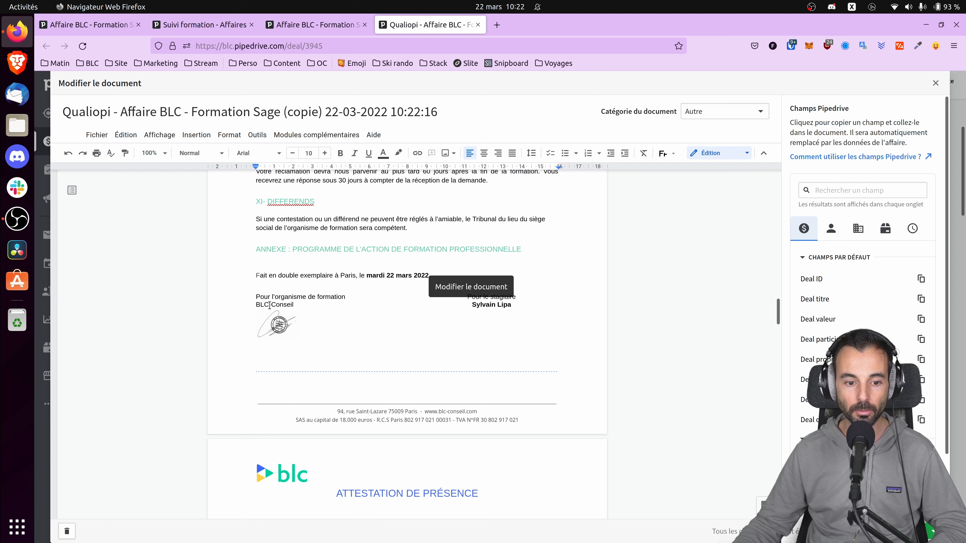
{"action": "scroll", "coordinate": [264, 299], "scroll_direction": "down", "scroll_amount": 2}
{"action": "scroll", "coordinate": [257, 292], "scroll_direction": "up", "scroll_amount": 4}
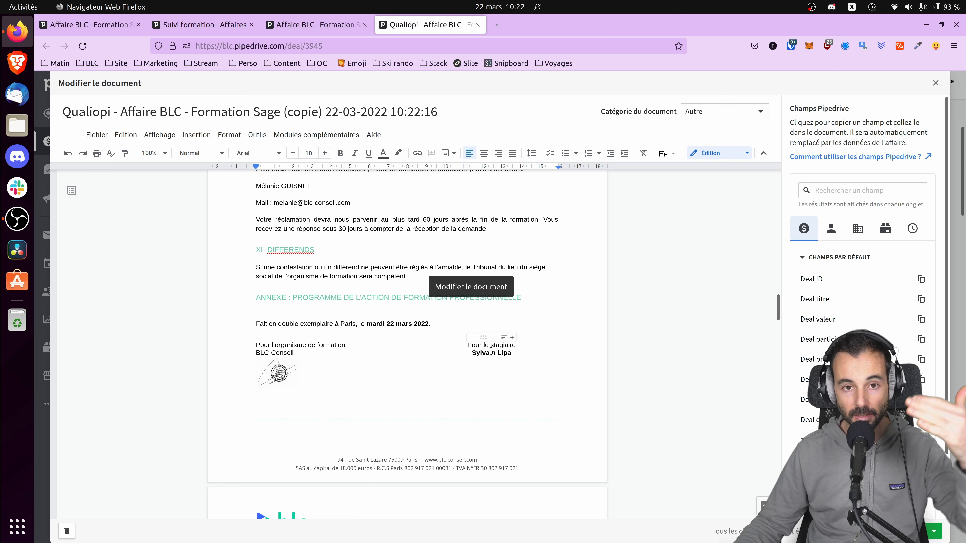
{"action": "scroll", "coordinate": [384, 339], "scroll_direction": "down", "scroll_amount": 6}
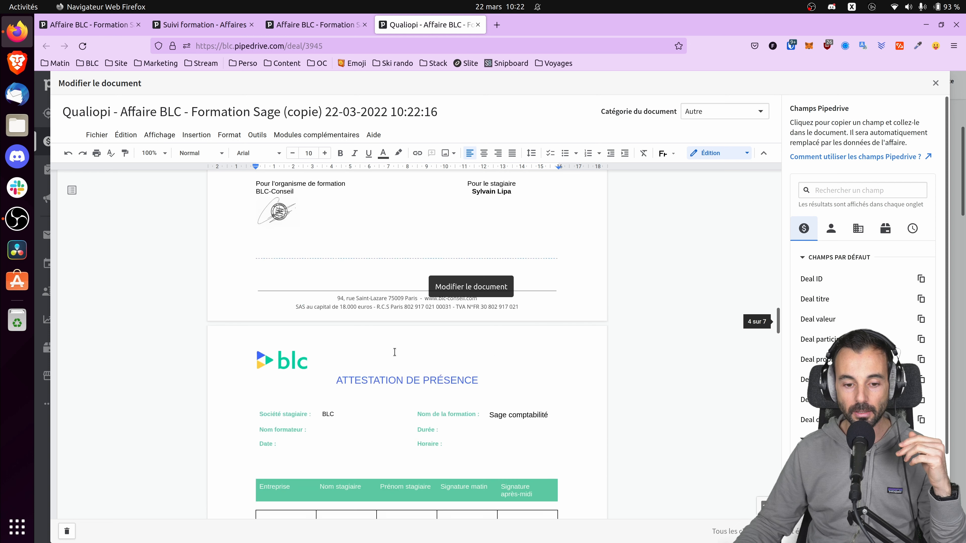
{"action": "scroll", "coordinate": [423, 321], "scroll_direction": "down", "scroll_amount": 1}
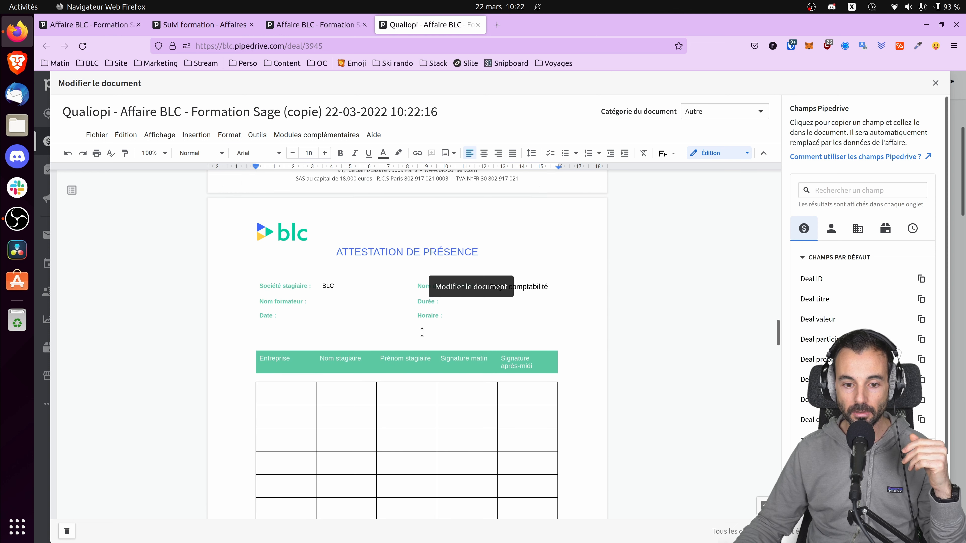
{"action": "left_click", "coordinate": [550, 311]}
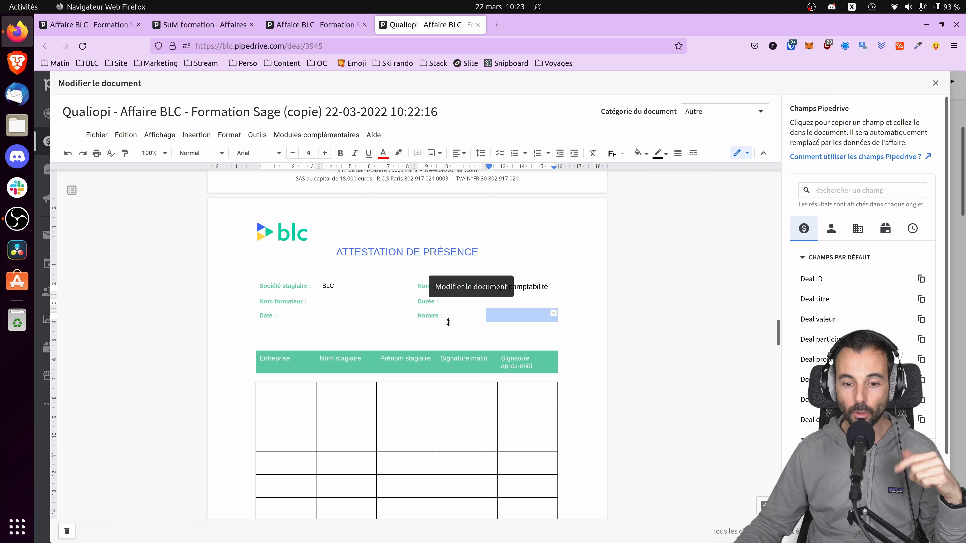
{"action": "scroll", "coordinate": [448, 322], "scroll_direction": "down", "scroll_amount": 15}
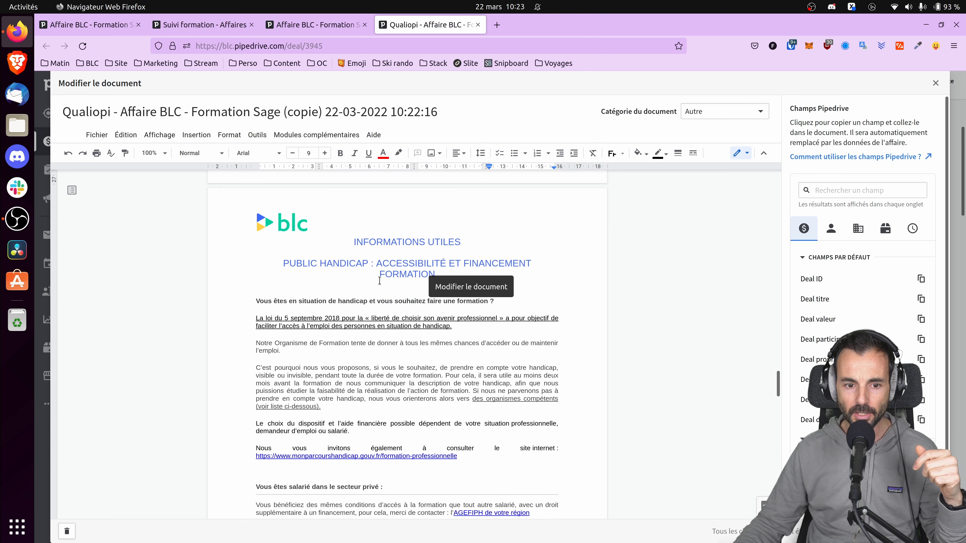
{"action": "scroll", "coordinate": [318, 289], "scroll_direction": "down", "scroll_amount": 5}
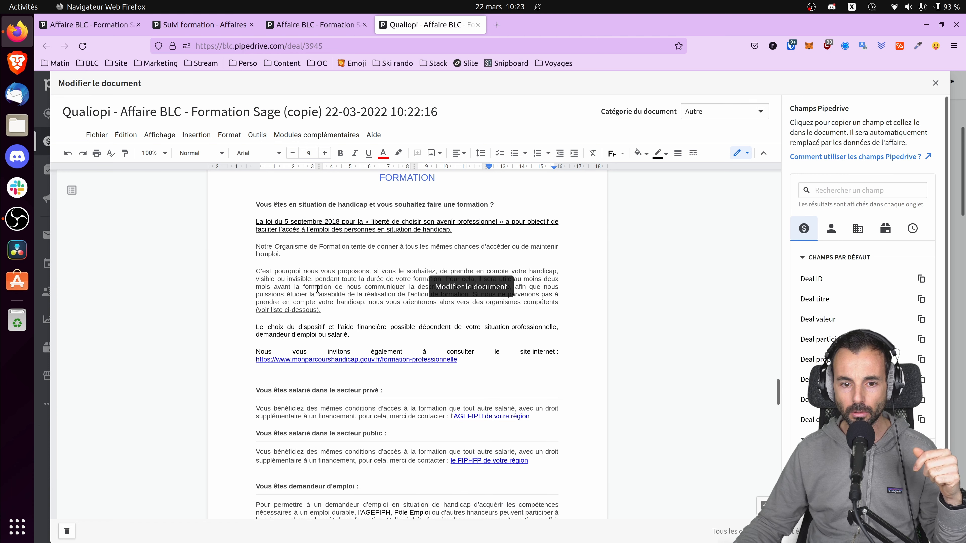
{"action": "scroll", "coordinate": [320, 289], "scroll_direction": "down", "scroll_amount": 13}
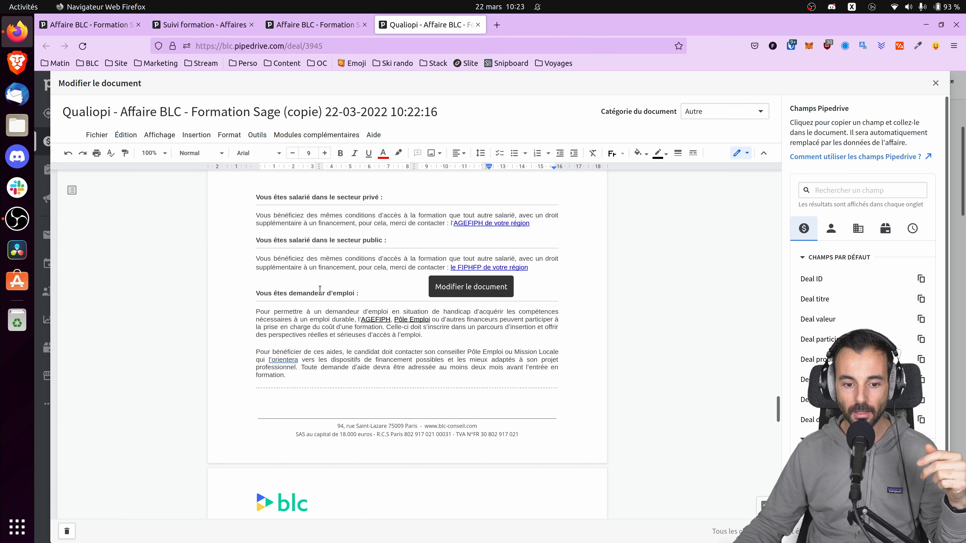
{"action": "scroll", "coordinate": [319, 290], "scroll_direction": "down", "scroll_amount": 20}
{"action": "left_click", "coordinate": [343, 236]}
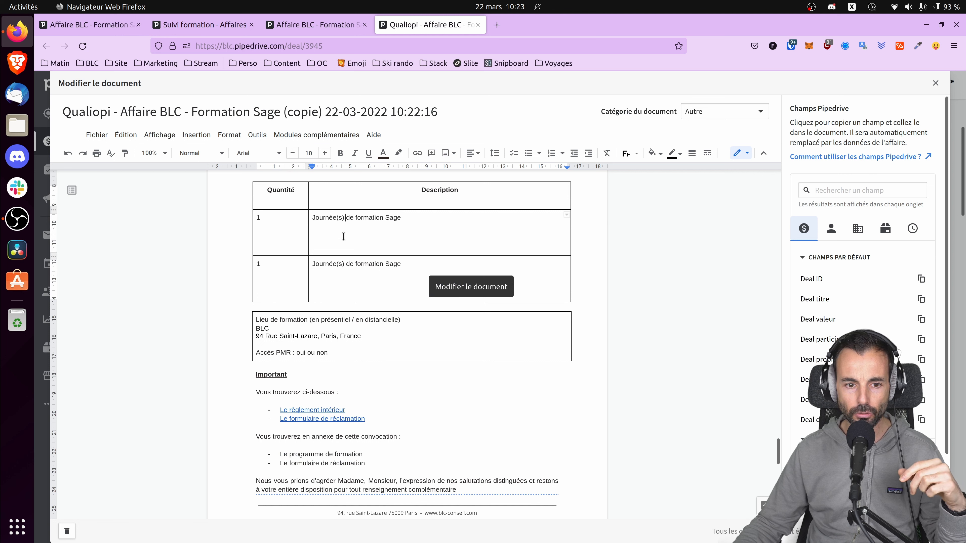
{"action": "scroll", "coordinate": [345, 244], "scroll_direction": "up", "scroll_amount": 17}
{"action": "scroll", "coordinate": [345, 259], "scroll_direction": "down", "scroll_amount": 17}
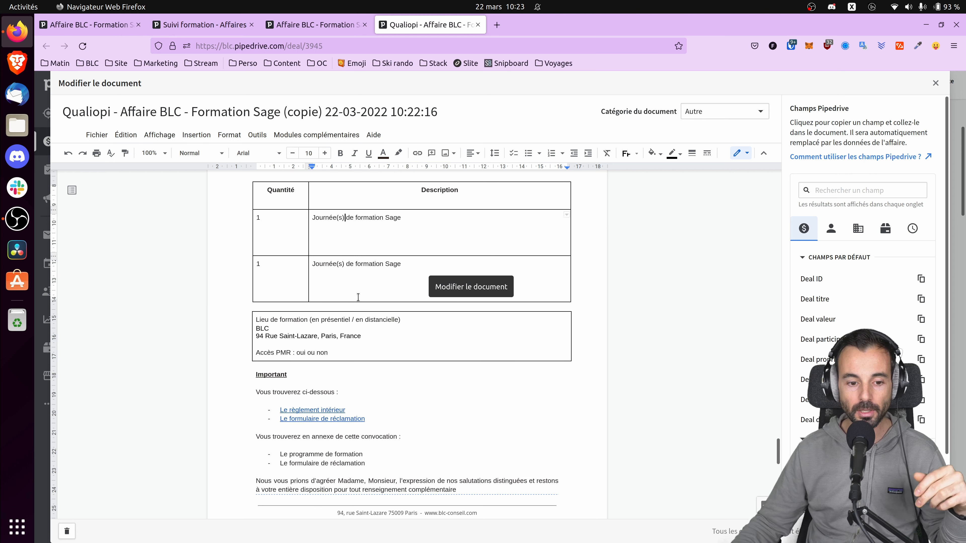
{"action": "left_click", "coordinate": [360, 230]}
{"action": "scroll", "coordinate": [361, 231], "scroll_direction": "down", "scroll_amount": 4}
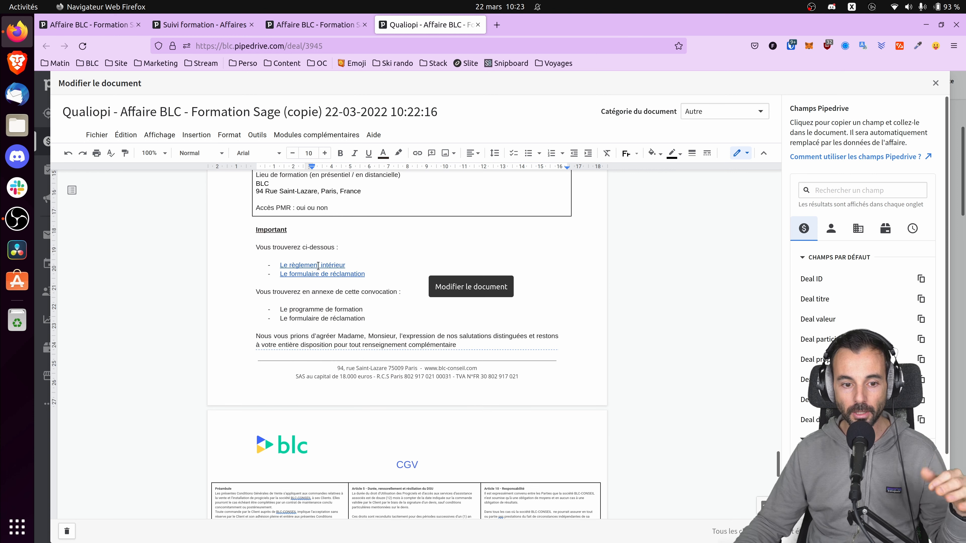
{"action": "left_click", "coordinate": [318, 266]}
{"action": "left_click", "coordinate": [333, 281]}
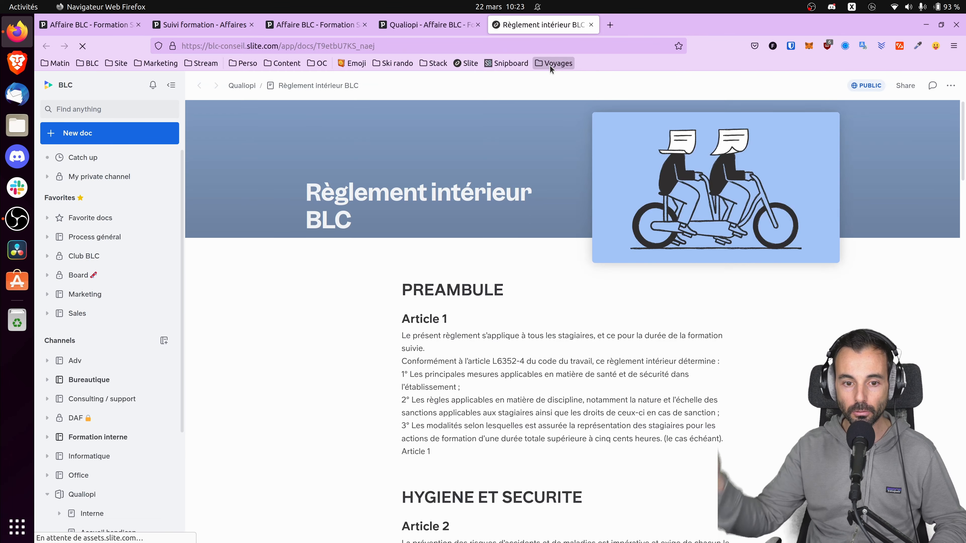
{"action": "scroll", "coordinate": [530, 270], "scroll_direction": "down", "scroll_amount": 10}
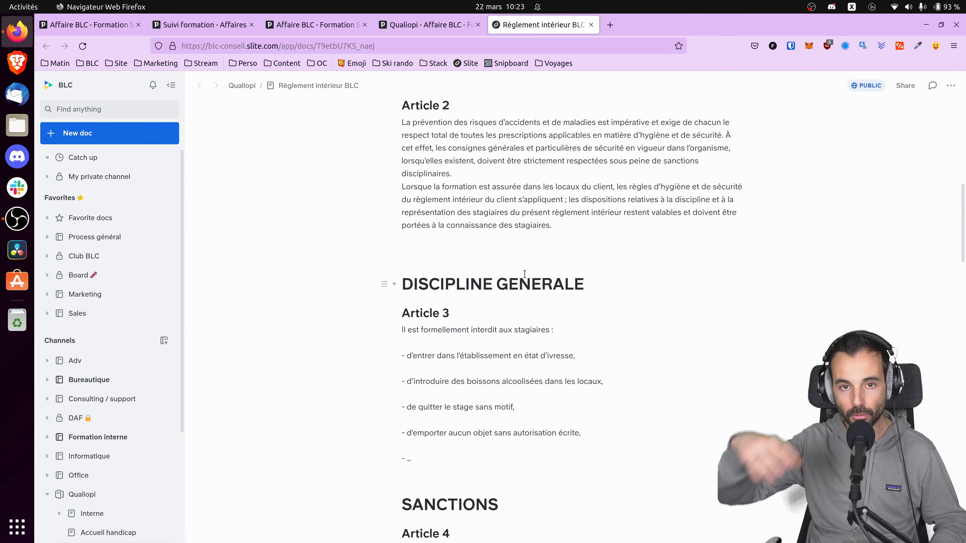
{"action": "scroll", "coordinate": [524, 274], "scroll_direction": "up", "scroll_amount": 6}
{"action": "scroll", "coordinate": [529, 278], "scroll_direction": "down", "scroll_amount": 7}
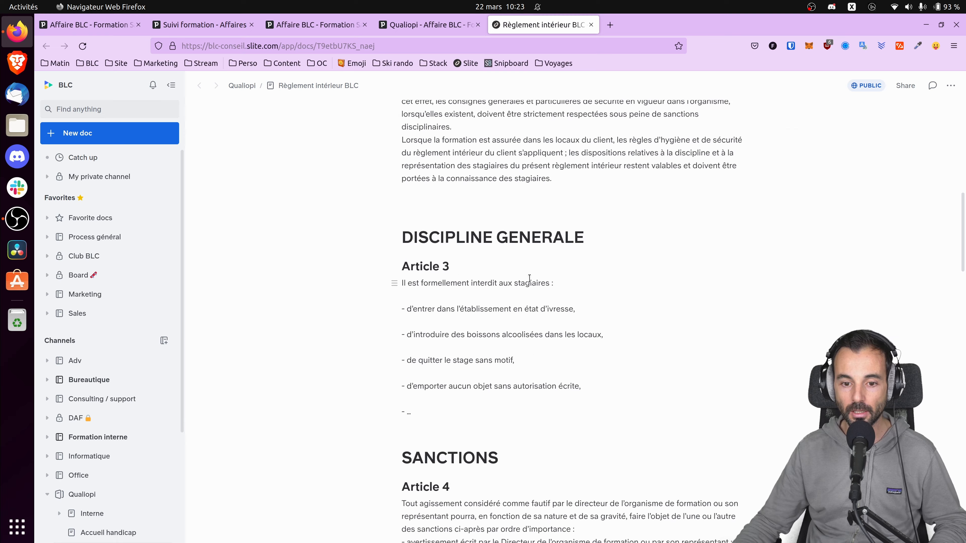
{"action": "scroll", "coordinate": [530, 278], "scroll_direction": "up", "scroll_amount": 3}
{"action": "left_click", "coordinate": [591, 25]}
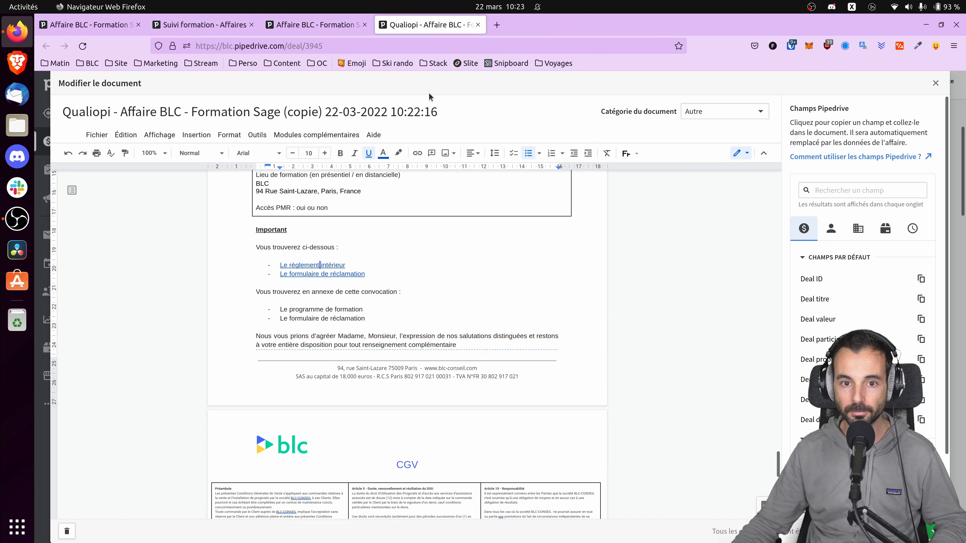
{"action": "left_click", "coordinate": [323, 278]}
{"action": "left_click", "coordinate": [327, 288]}
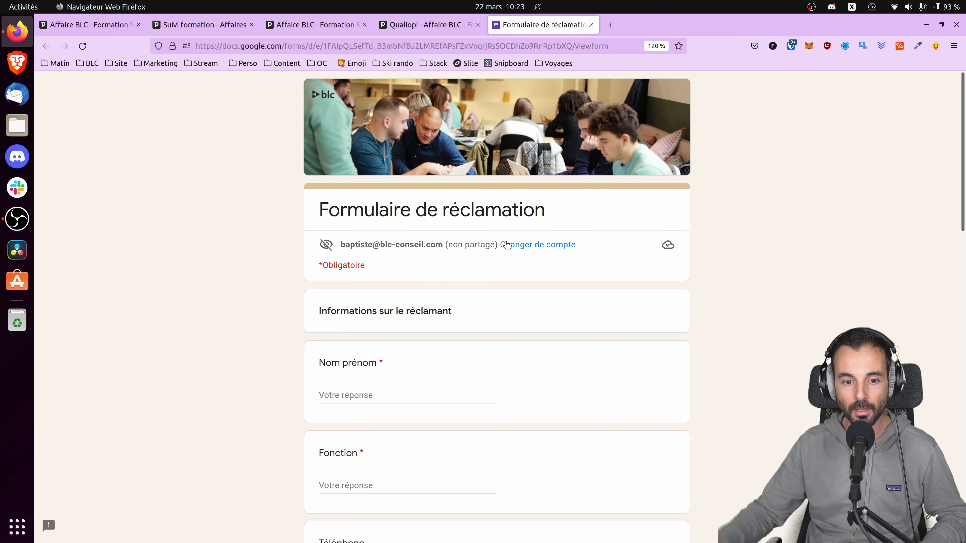
{"action": "scroll", "coordinate": [414, 259], "scroll_direction": "down", "scroll_amount": 3}
{"action": "key", "text": "ctrl+w"}
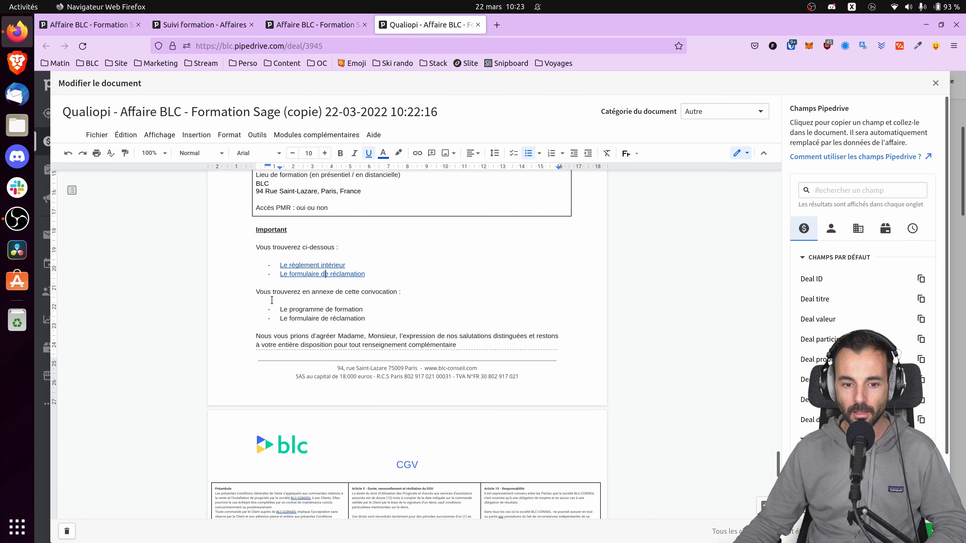
{"action": "scroll", "coordinate": [333, 357], "scroll_direction": "down", "scroll_amount": 8}
{"action": "scroll", "coordinate": [333, 358], "scroll_direction": "down", "scroll_amount": 3}
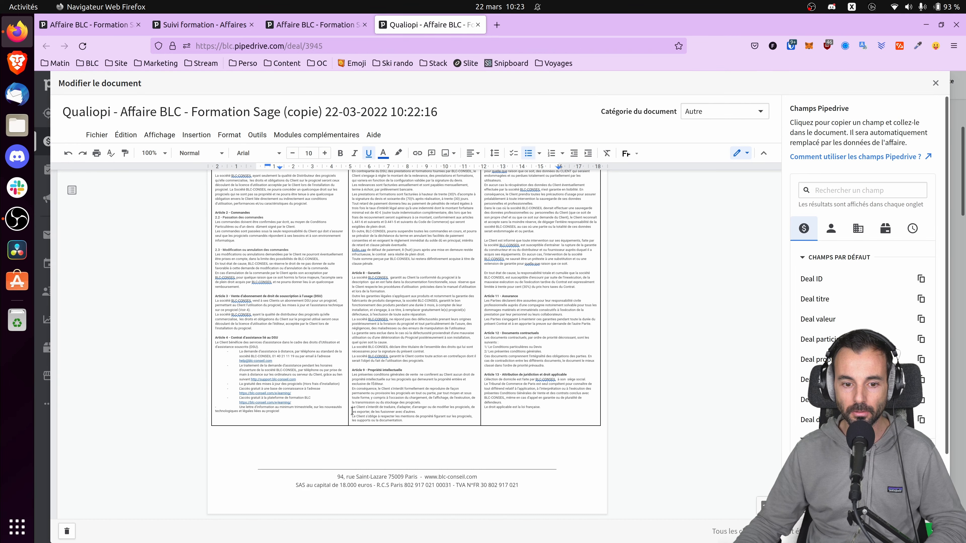
{"action": "scroll", "coordinate": [319, 312], "scroll_direction": "up", "scroll_amount": 5}
{"action": "left_click", "coordinate": [319, 312]}
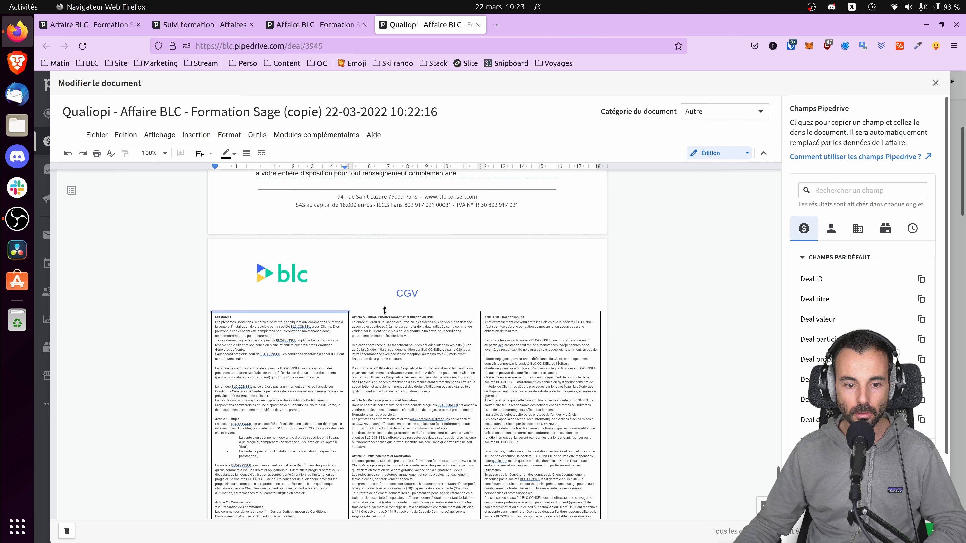
{"action": "left_click", "coordinate": [385, 310], "text": "shift"}
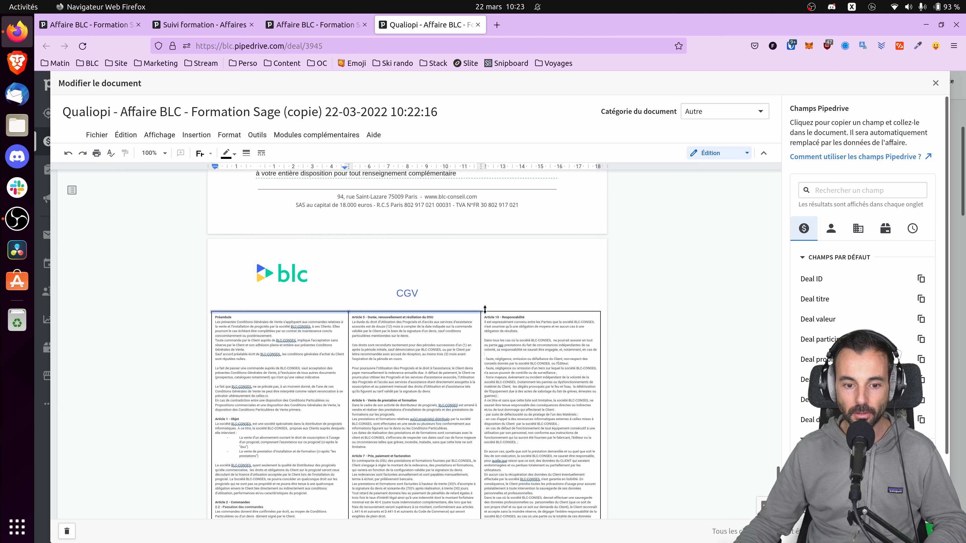
{"action": "left_click", "coordinate": [513, 311], "text": "shift"}
Step: Copy the training document's read-only share link and start a blank e-mail to the deal contact
{"action": "left_click", "coordinate": [929, 529]}
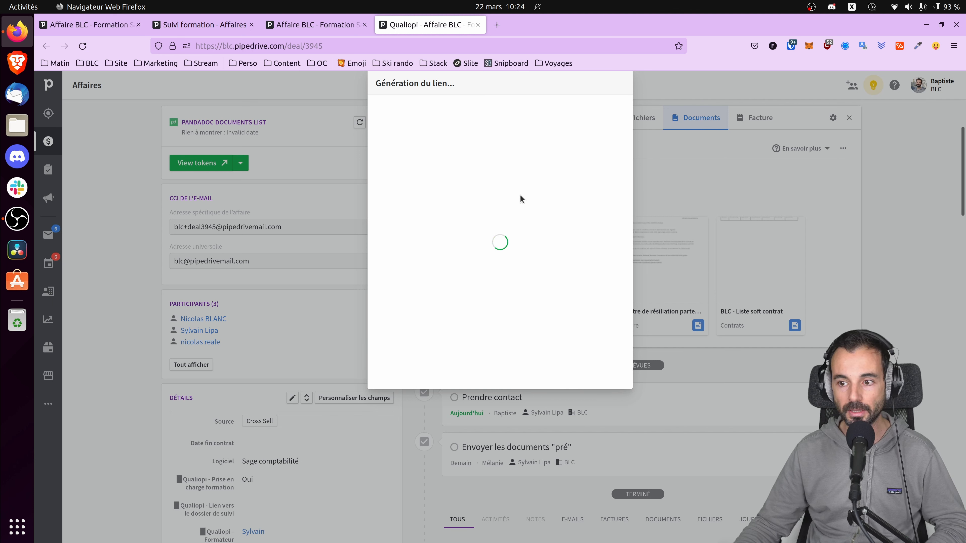
{"action": "left_click", "coordinate": [608, 194]}
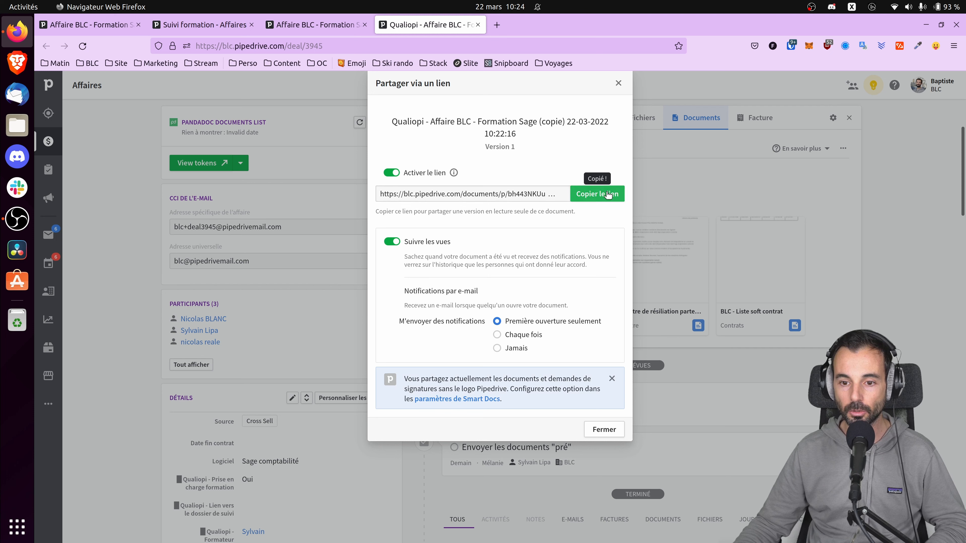
{"action": "left_click", "coordinate": [619, 83]}
{"action": "left_click", "coordinate": [585, 118]}
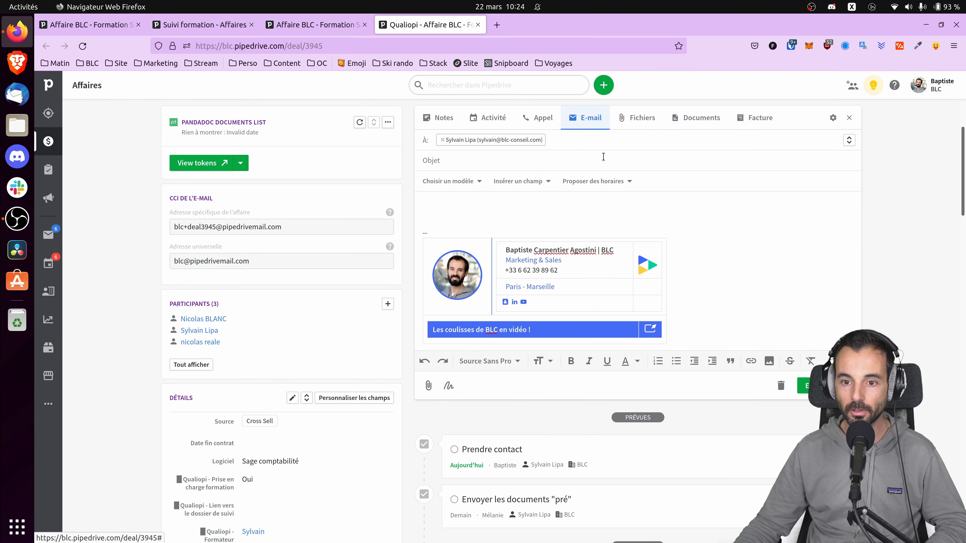
Step: Fill the e-mail from the Formation (1) - Envoi doc pré template
{"action": "left_click", "coordinate": [473, 182]}
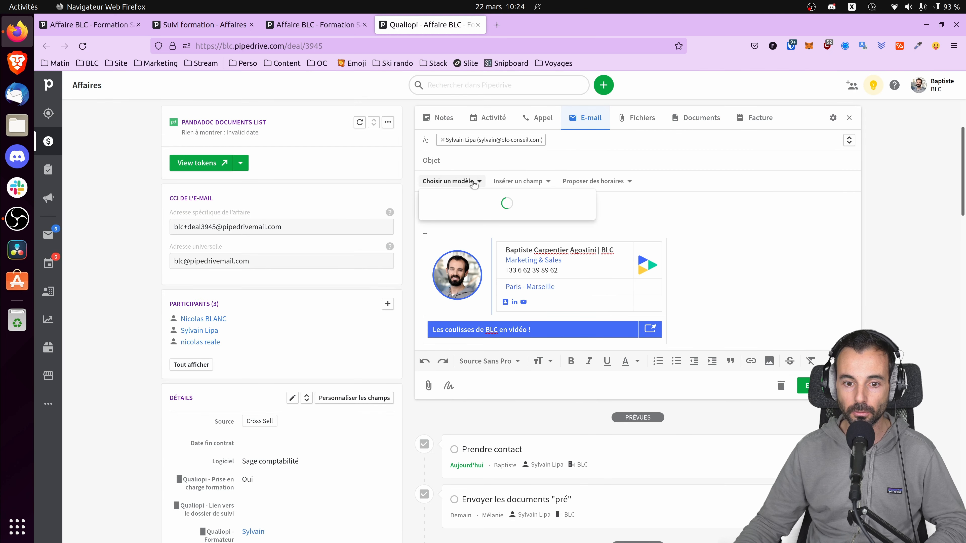
{"action": "type", "text": "forma"}
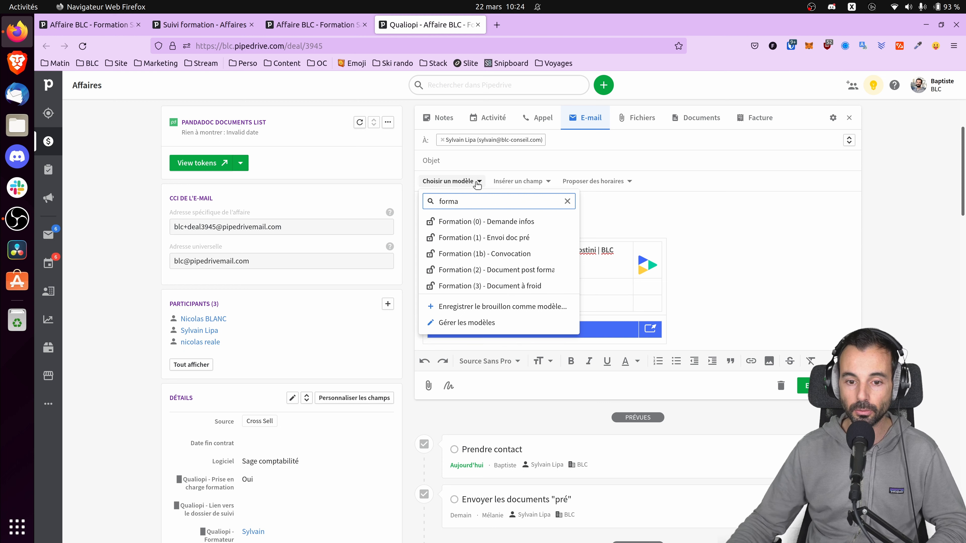
{"action": "left_click", "coordinate": [487, 239]}
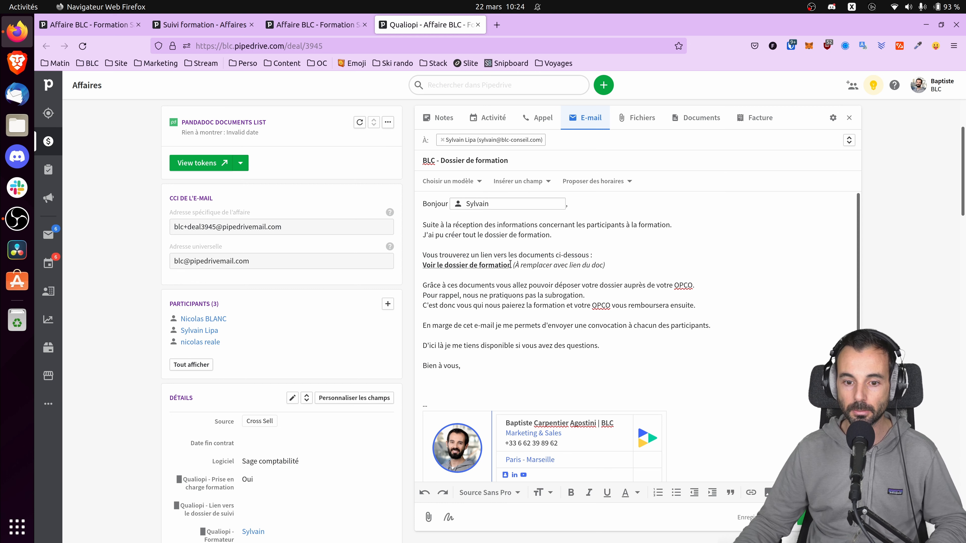
Step: Link 'Voir le dossier de formation' to the share URL, delete the placeholder, then discard the draft
{"action": "left_click_drag", "start_coordinate": [512, 265], "coordinate": [420, 265]}
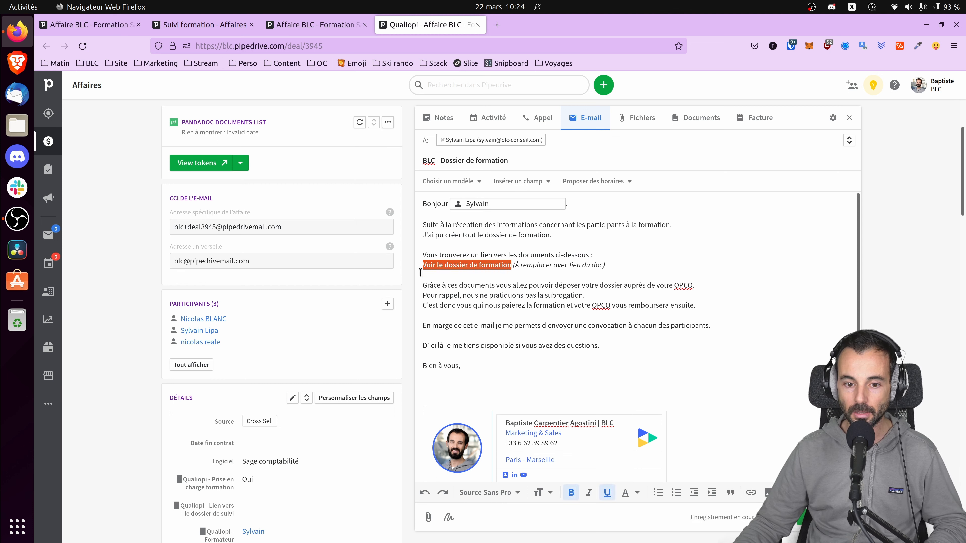
{"action": "left_click", "coordinate": [751, 493]}
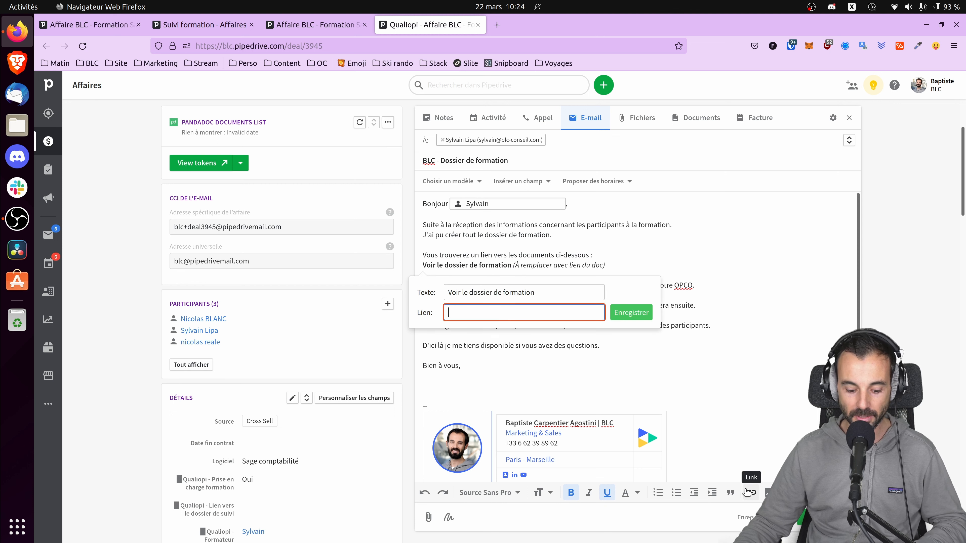
{"action": "key", "text": "ctrl+v"}
{"action": "left_click", "coordinate": [639, 319]}
{"action": "left_click_drag", "start_coordinate": [606, 265], "coordinate": [515, 267]}
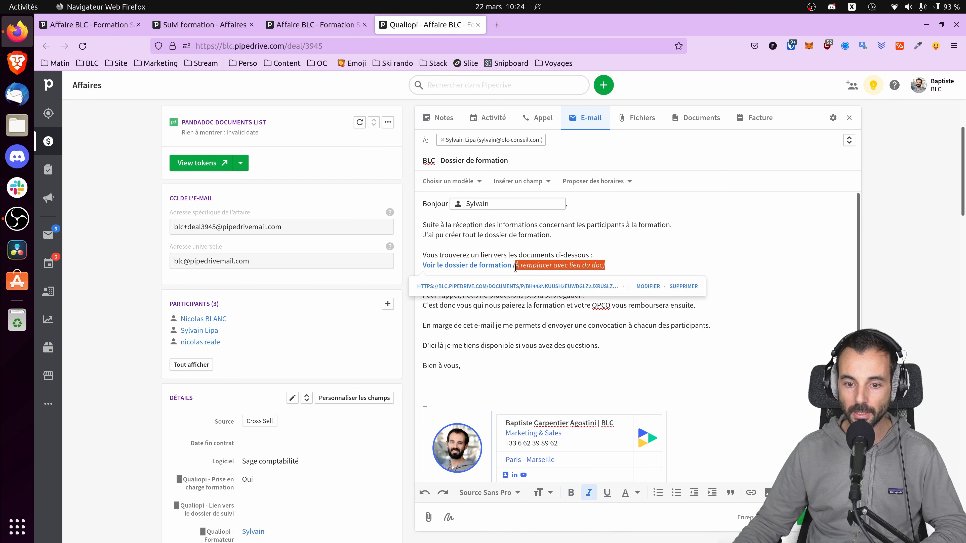
{"action": "key", "text": "BackSpace"}
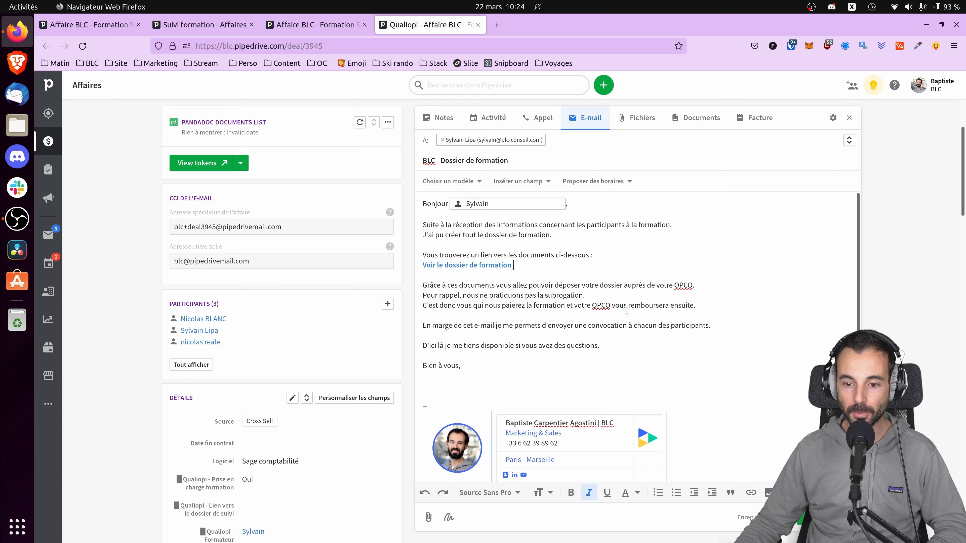
{"action": "scroll", "coordinate": [586, 311], "scroll_direction": "down", "scroll_amount": 2}
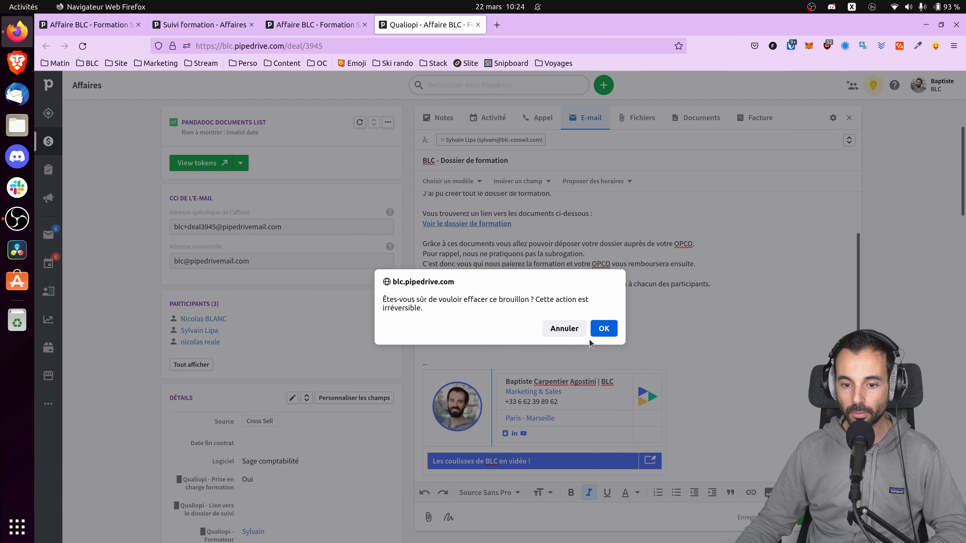
{"action": "left_click", "coordinate": [594, 329]}
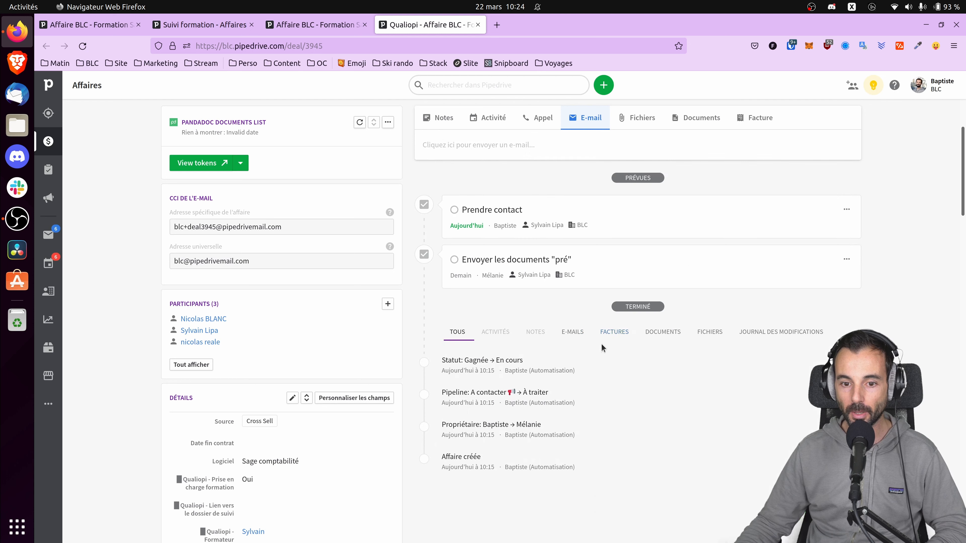
Step: Open the deal's three participants in separate tabs and switch to the first one
{"action": "middle_click", "coordinate": [197, 320]}
{"action": "middle_click", "coordinate": [199, 331]}
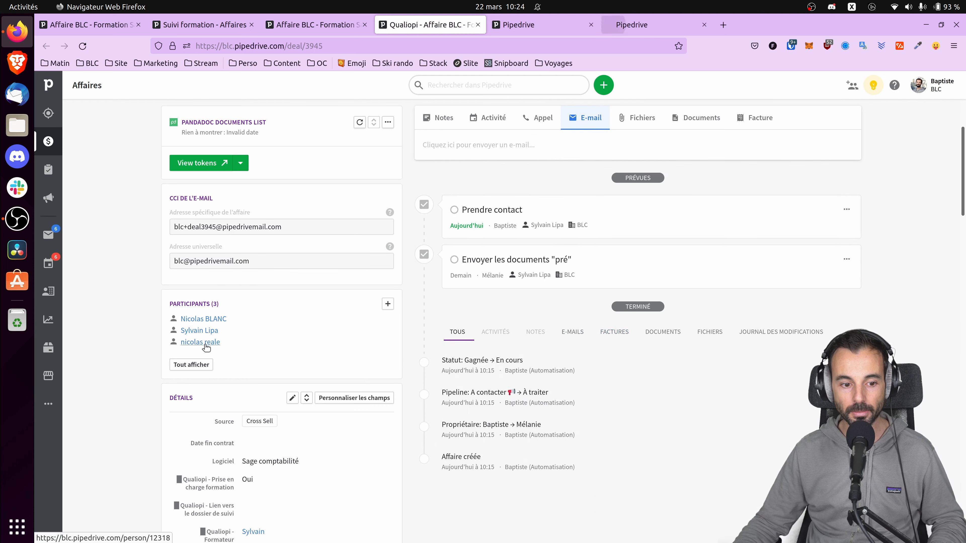
{"action": "middle_click", "coordinate": [200, 342]}
{"action": "left_click", "coordinate": [535, 26]}
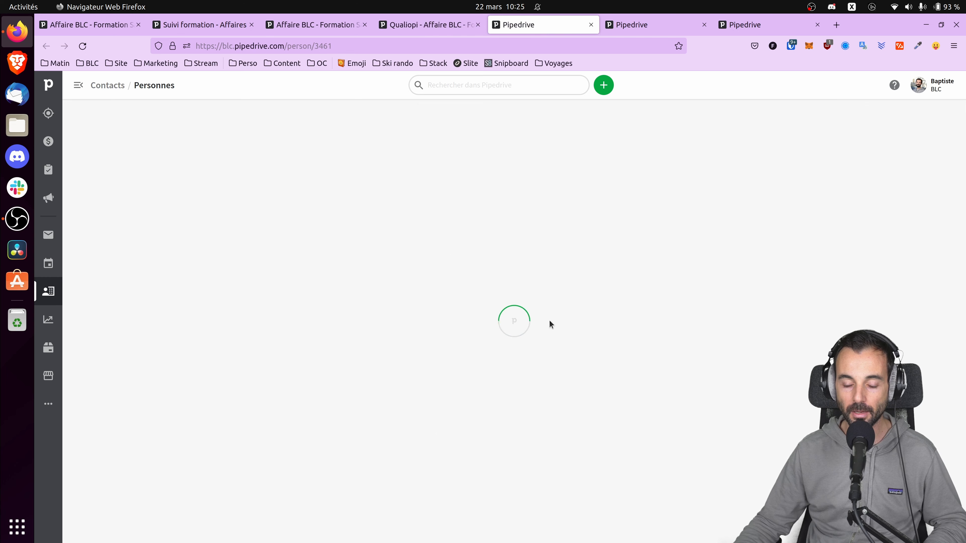
Step: Preview a Formation (1b) - Convocation e-mail to the contact, discard it, and return to the Qualiopi deal
{"action": "left_click", "coordinate": [643, 184]}
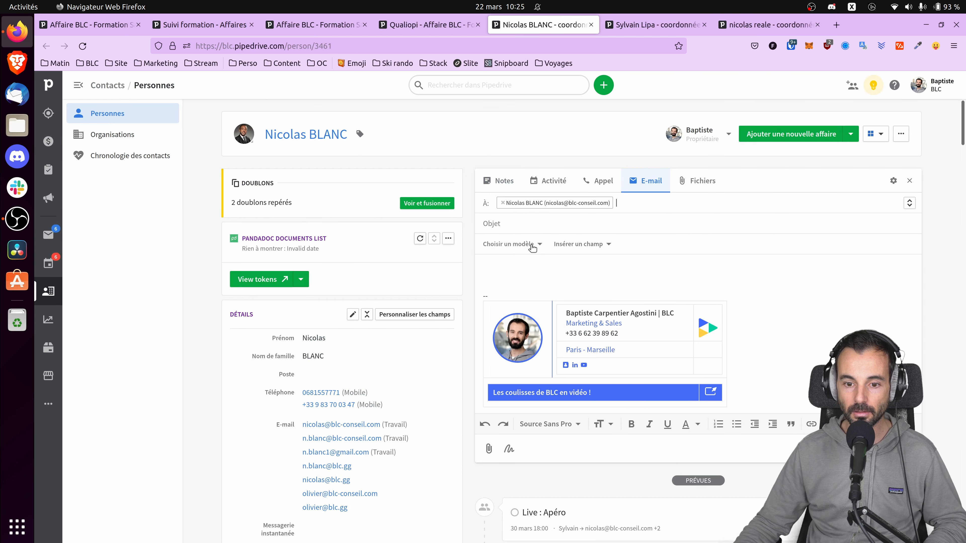
{"action": "left_click", "coordinate": [517, 247]}
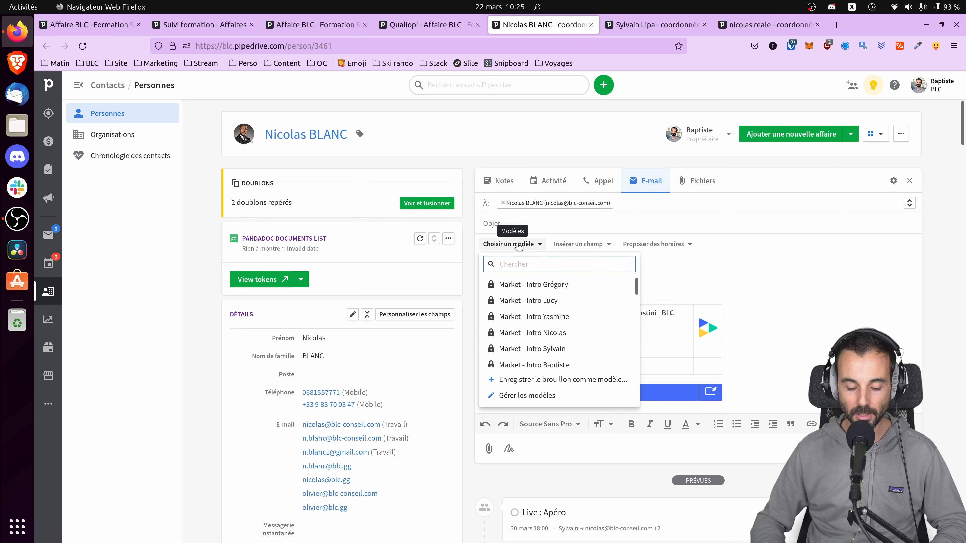
{"action": "type", "text": "form"}
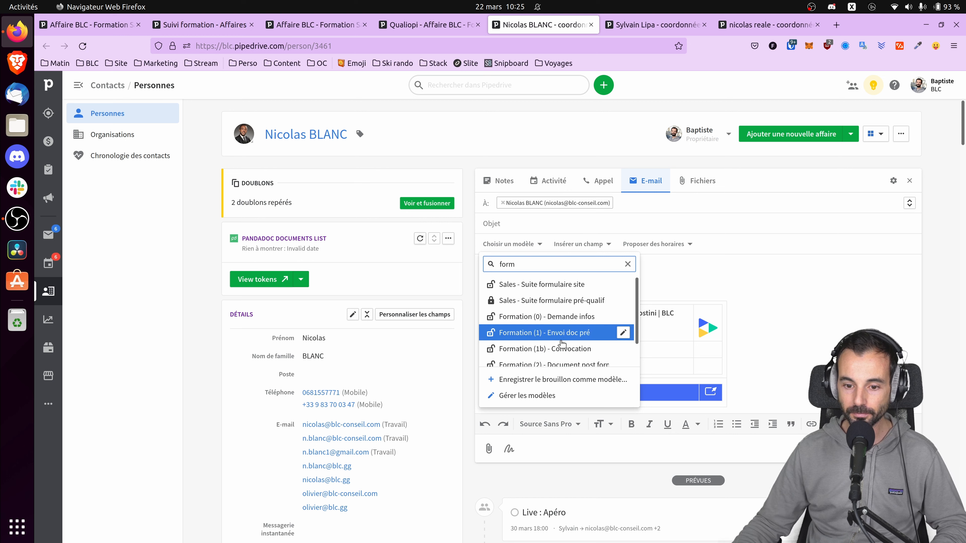
{"action": "left_click", "coordinate": [596, 346]}
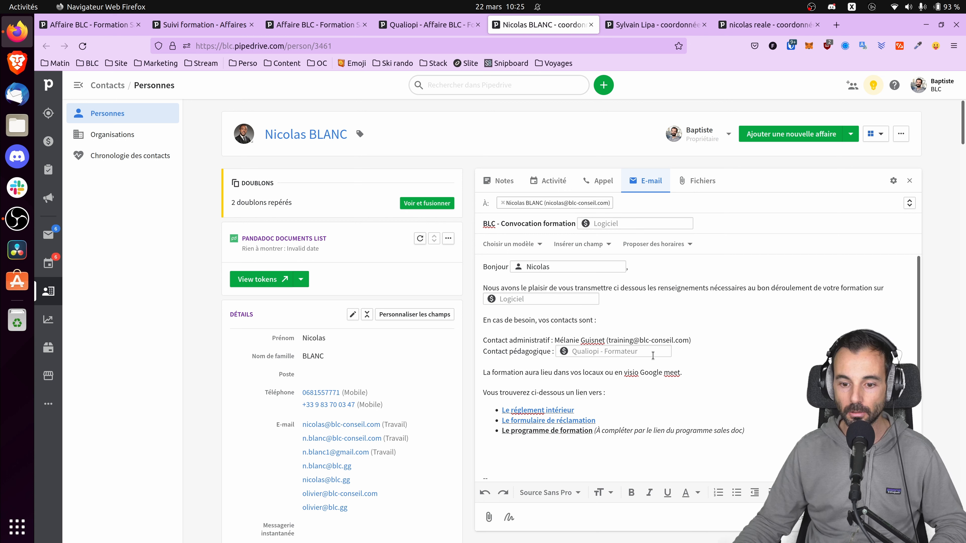
{"action": "scroll", "coordinate": [653, 356], "scroll_direction": "down", "scroll_amount": 3}
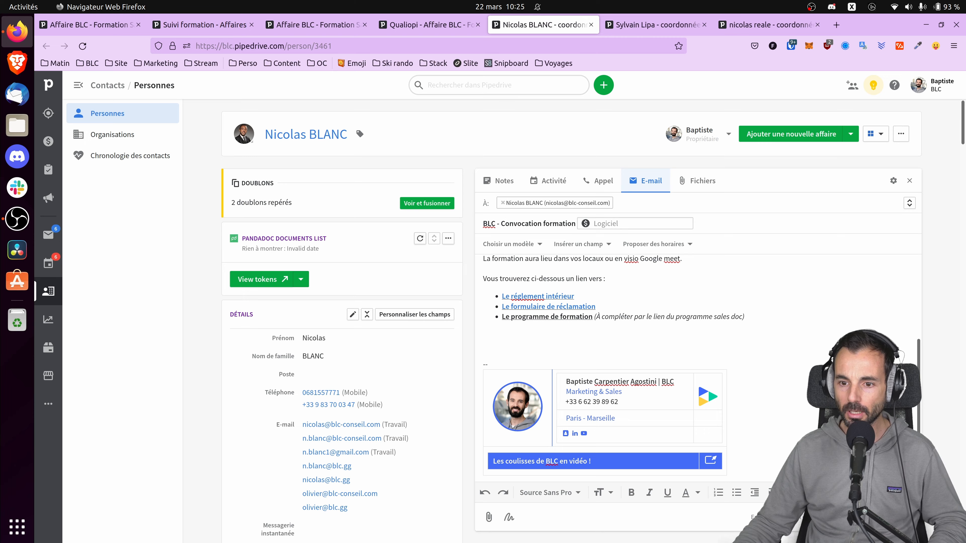
{"action": "left_click", "coordinate": [814, 518]}
{"action": "left_click", "coordinate": [604, 329]}
{"action": "left_click", "coordinate": [431, 27]}
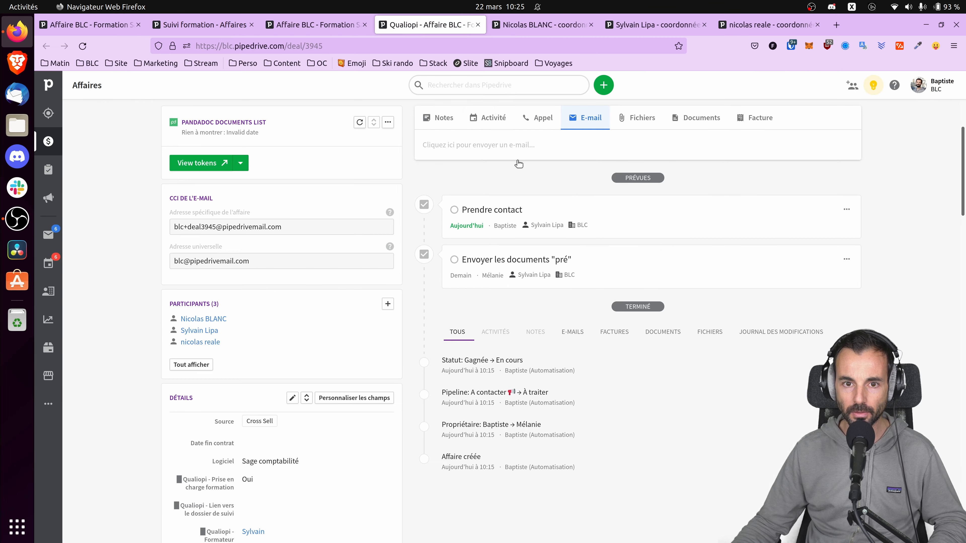
Step: Start a new deal document from cloud storage in the Documents tab
{"action": "scroll", "coordinate": [603, 300], "scroll_direction": "up", "scroll_amount": 3}
{"action": "left_click", "coordinate": [685, 235]}
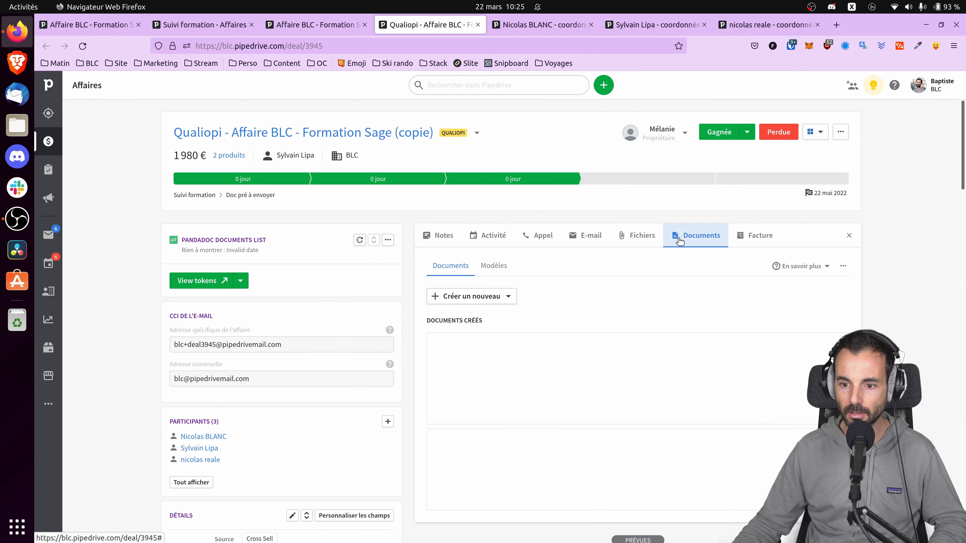
{"action": "left_click", "coordinate": [475, 297]}
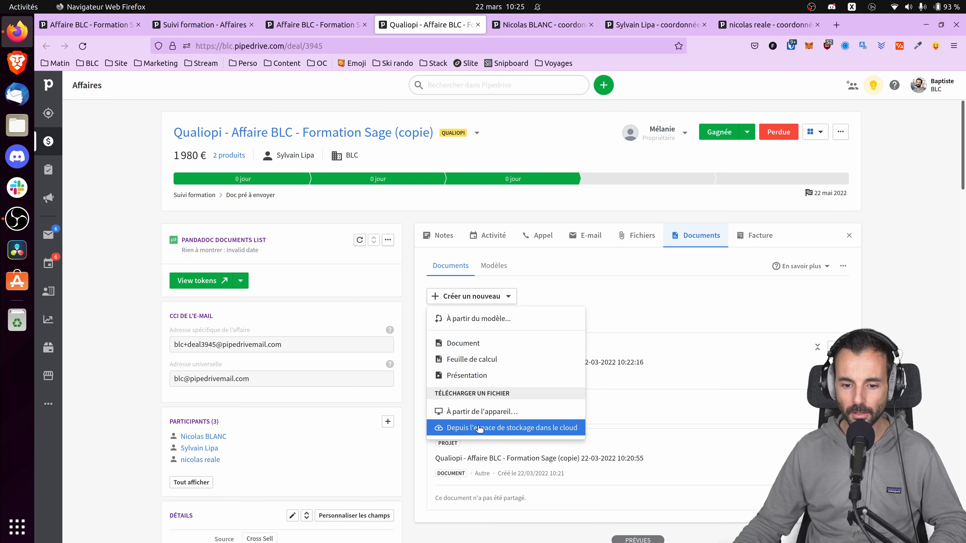
{"action": "left_click", "coordinate": [508, 427]}
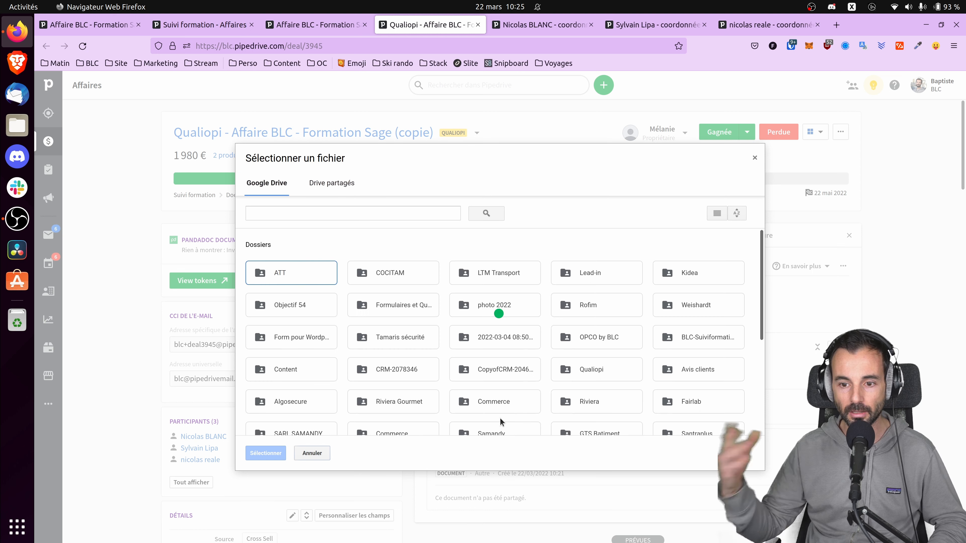
Step: Browse Office > _Formation > Modèles Qualiopi > … > Finances - Comptabilité and open the Sage 100 Comptabilité programme
{"action": "left_click", "coordinate": [332, 183]}
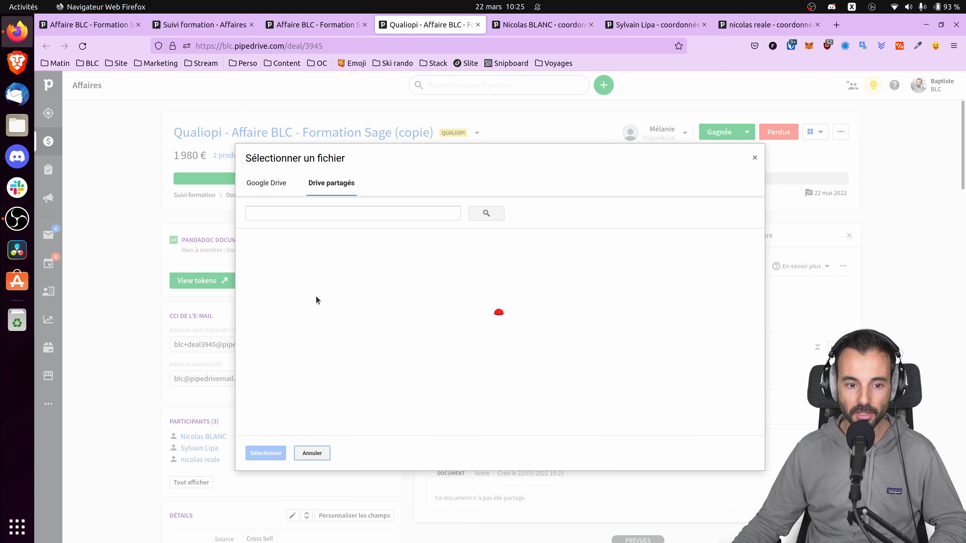
{"action": "scroll", "coordinate": [430, 379], "scroll_direction": "down", "scroll_amount": 3}
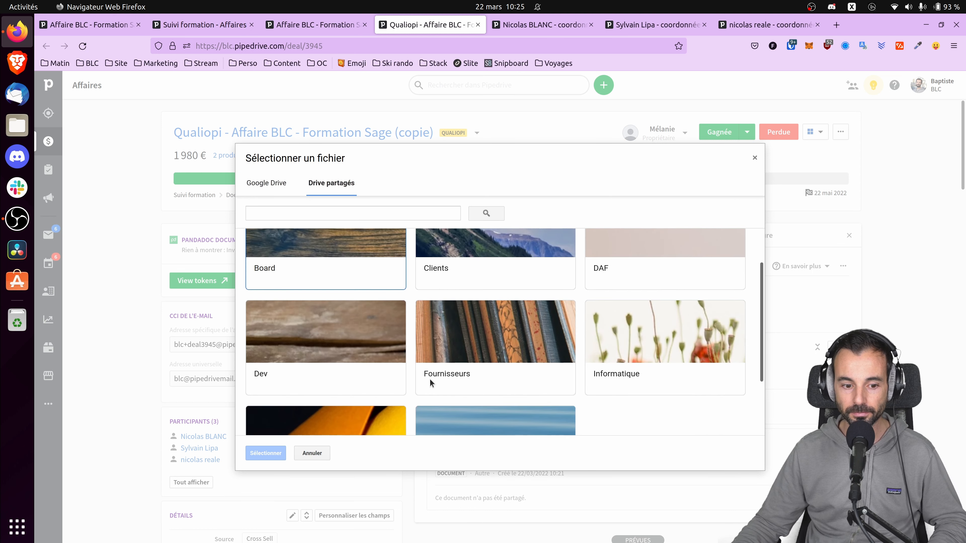
{"action": "left_click", "coordinate": [484, 372]}
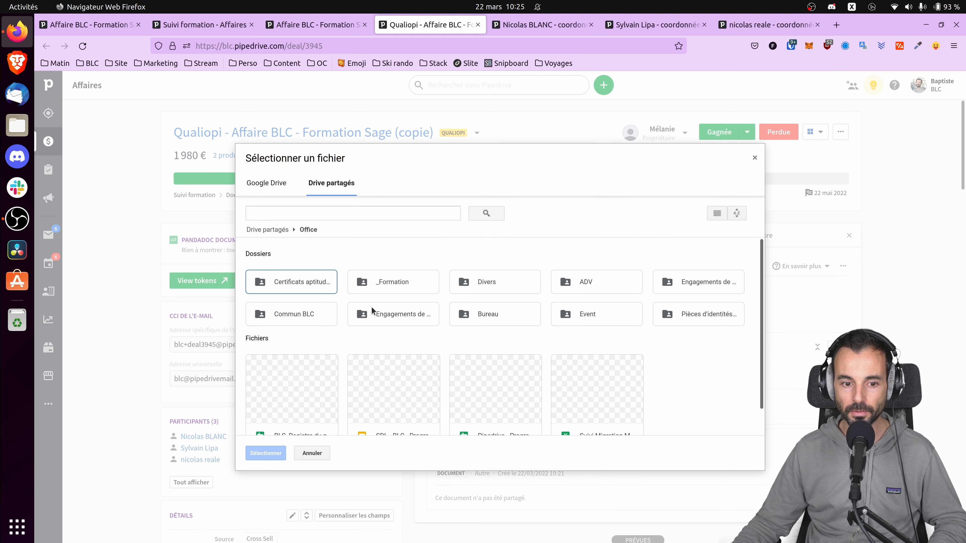
{"action": "left_click", "coordinate": [715, 214]}
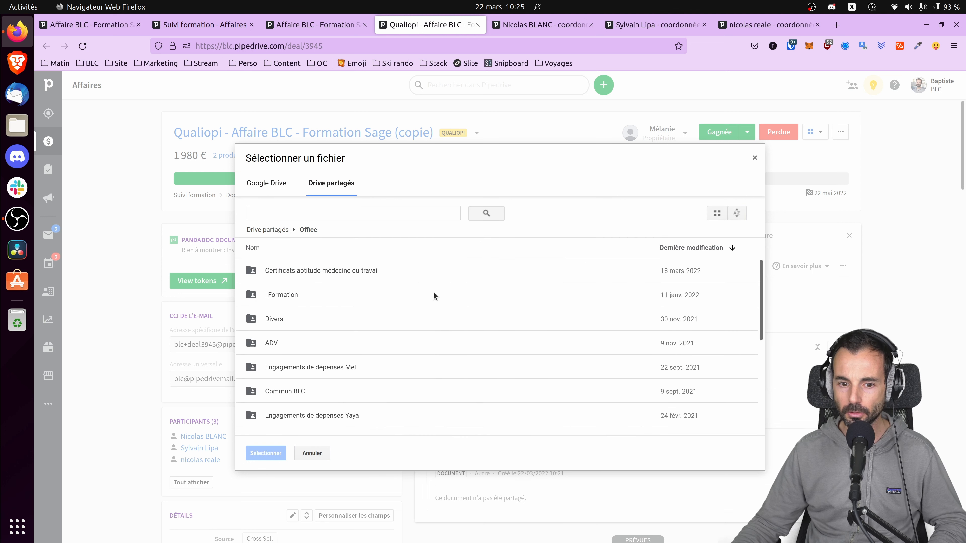
{"action": "double_click", "coordinate": [291, 293]}
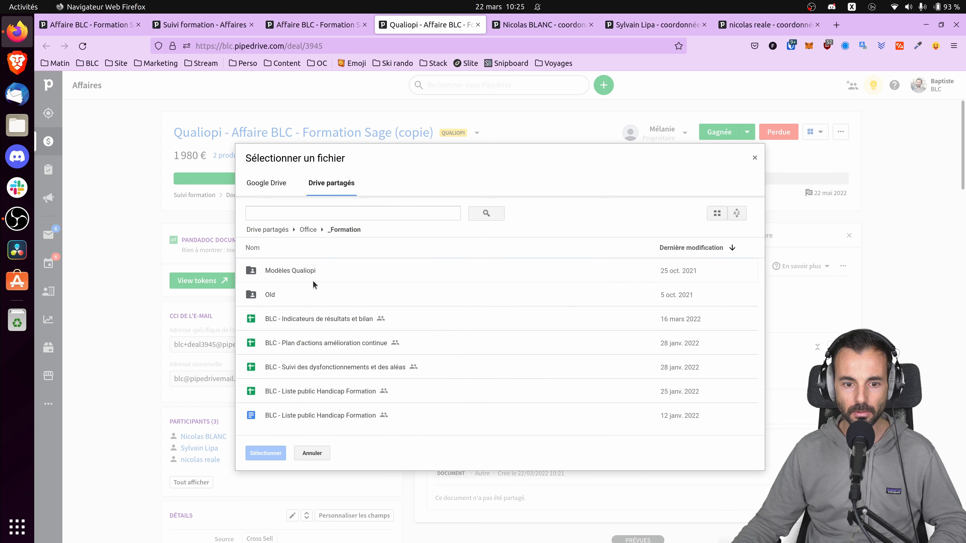
{"action": "double_click", "coordinate": [286, 270]}
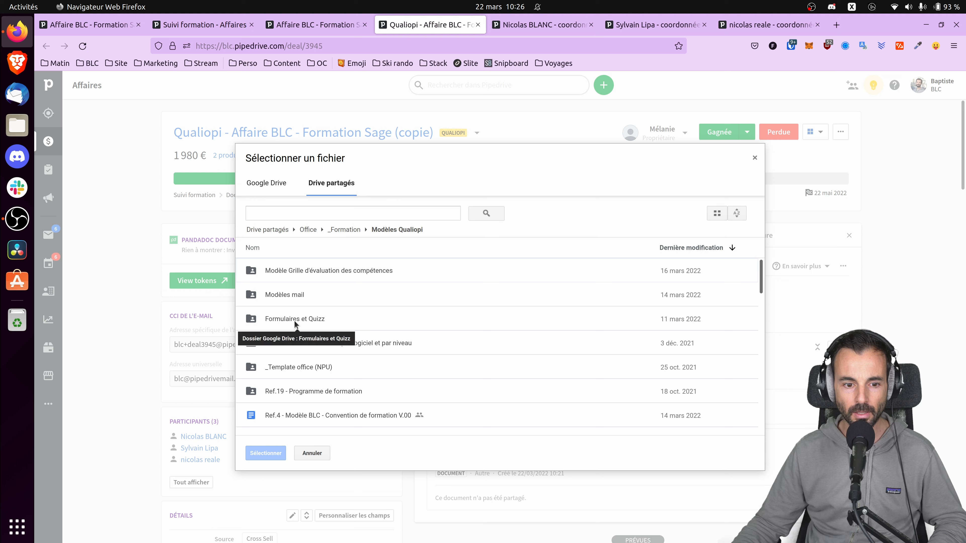
{"action": "double_click", "coordinate": [297, 390]}
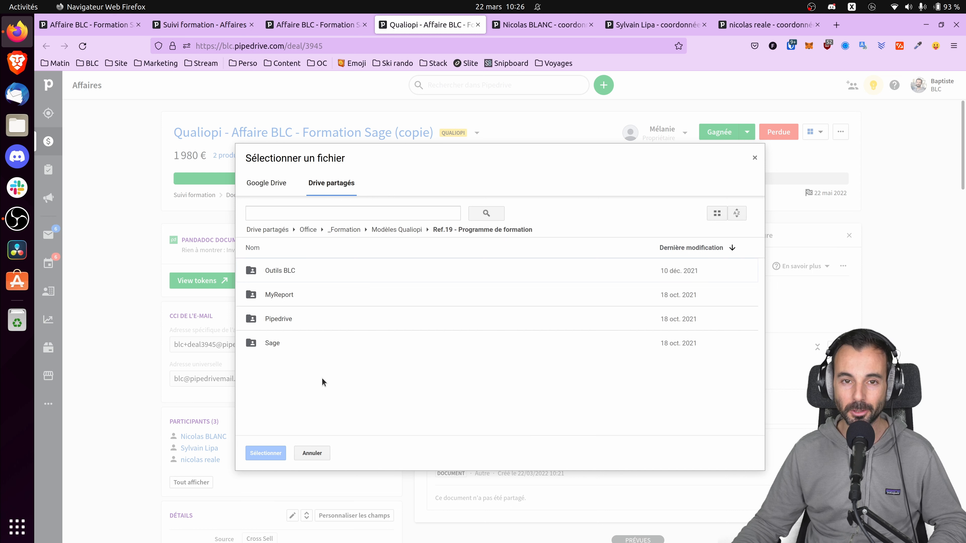
{"action": "double_click", "coordinate": [277, 344]}
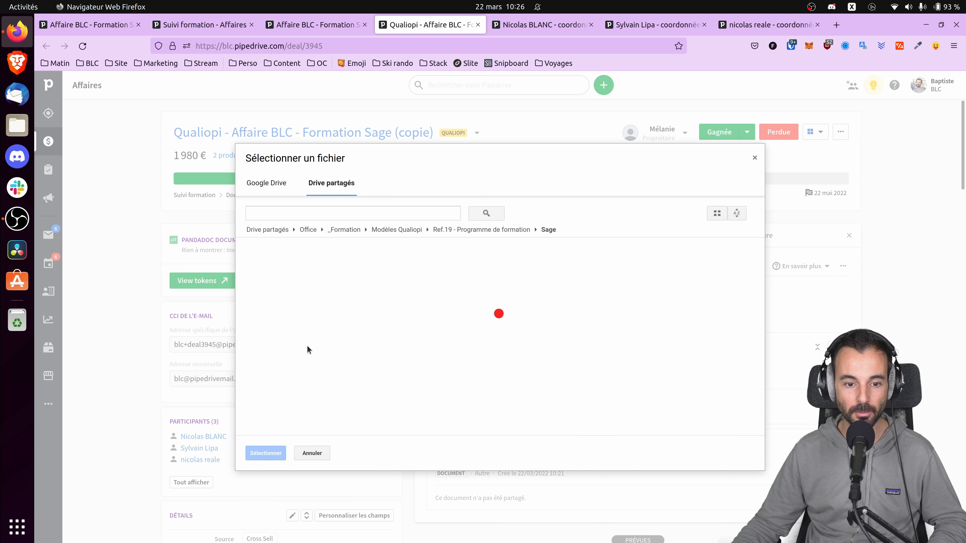
{"action": "double_click", "coordinate": [293, 272]}
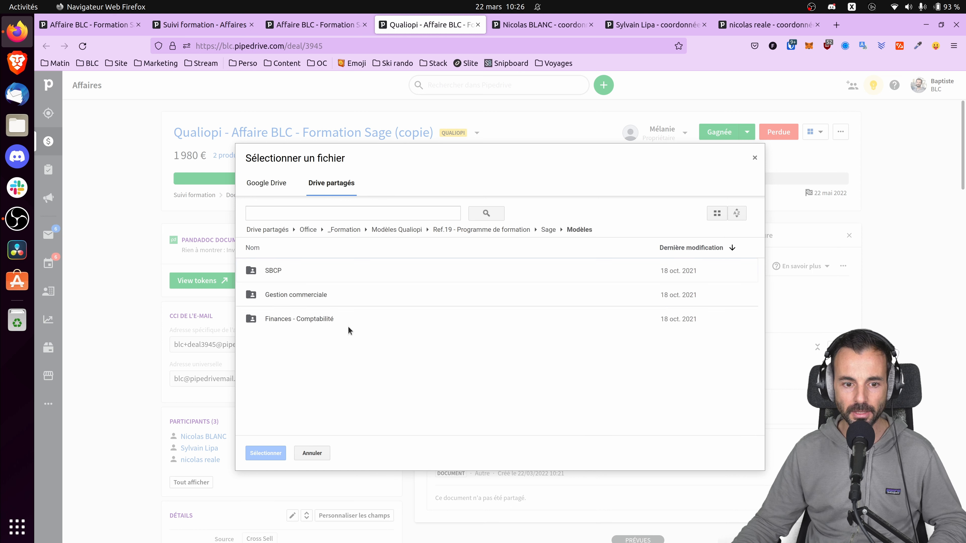
{"action": "double_click", "coordinate": [307, 320]}
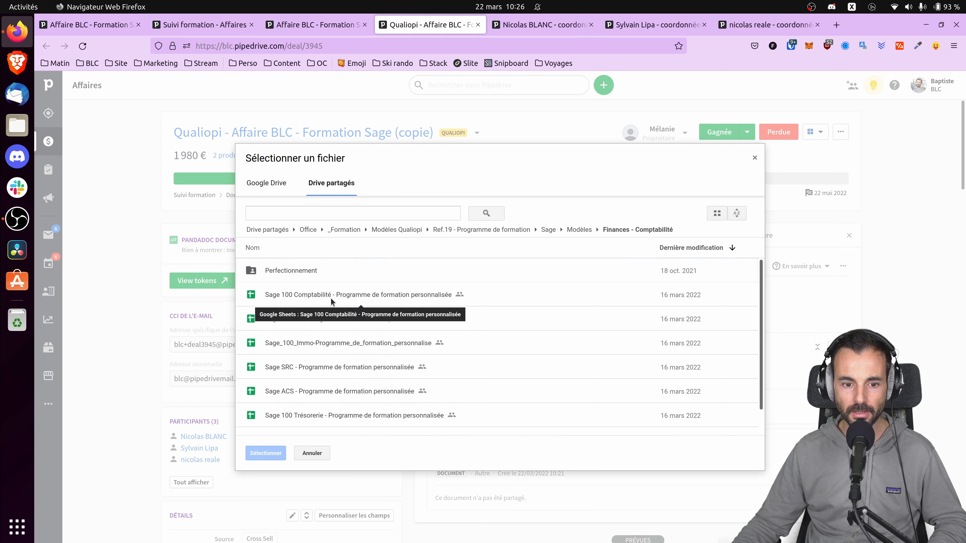
{"action": "double_click", "coordinate": [348, 298]}
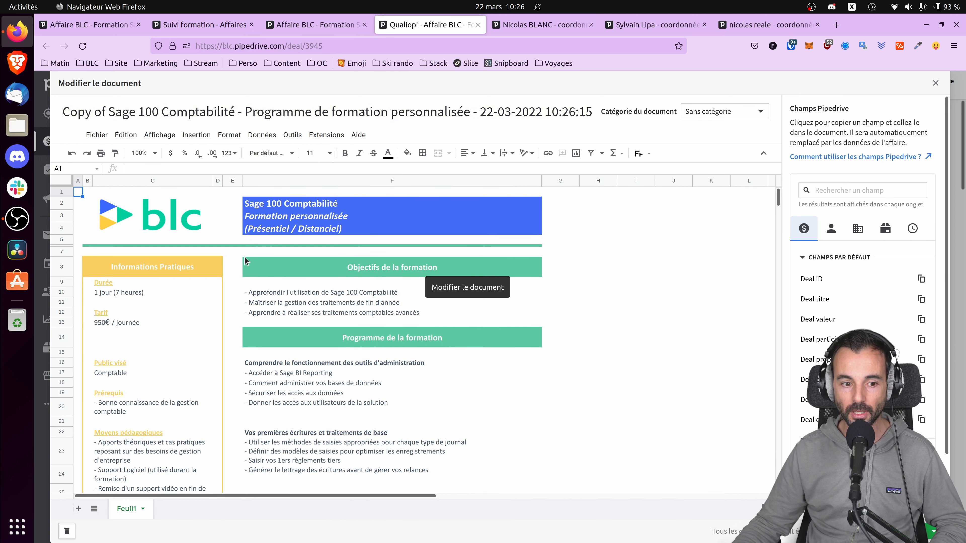
Step: Change the duration in cell C10 to 2 jour (14 heures)
{"action": "left_click", "coordinate": [93, 295]}
{"action": "left_click", "coordinate": [134, 168]}
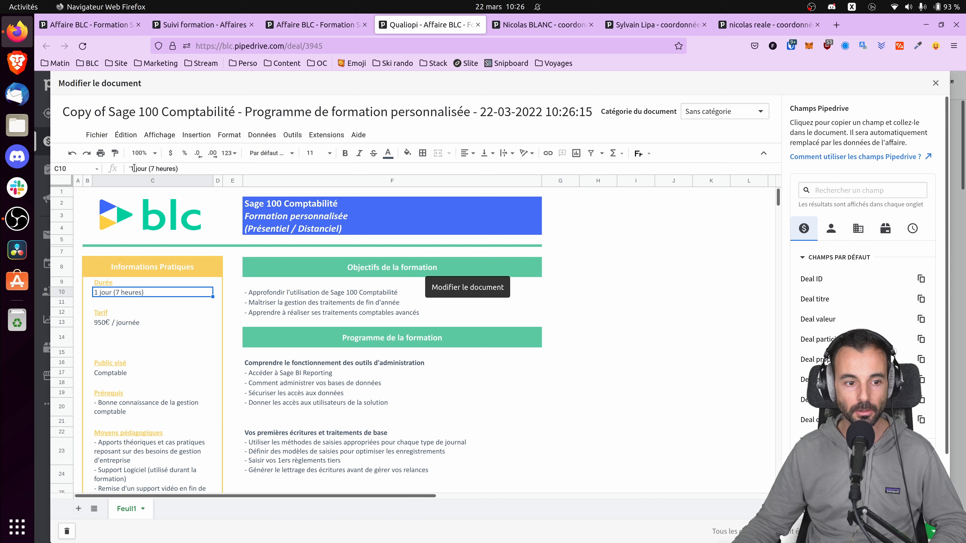
{"action": "type", "text": "2"}
{"action": "left_click", "coordinate": [151, 168]}
{"action": "key", "text": "BackSpace"}
{"action": "type", "text": "14"}
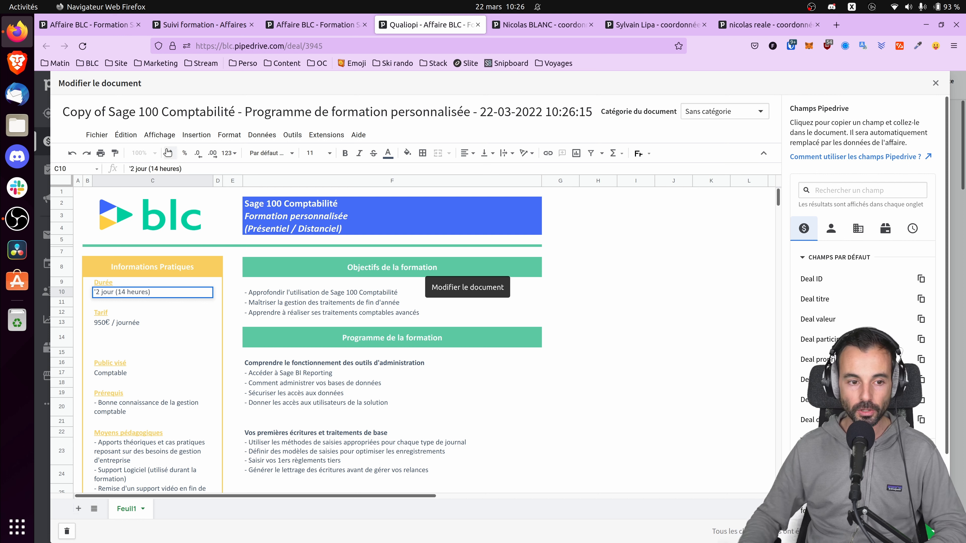
{"action": "key", "text": "Return"}
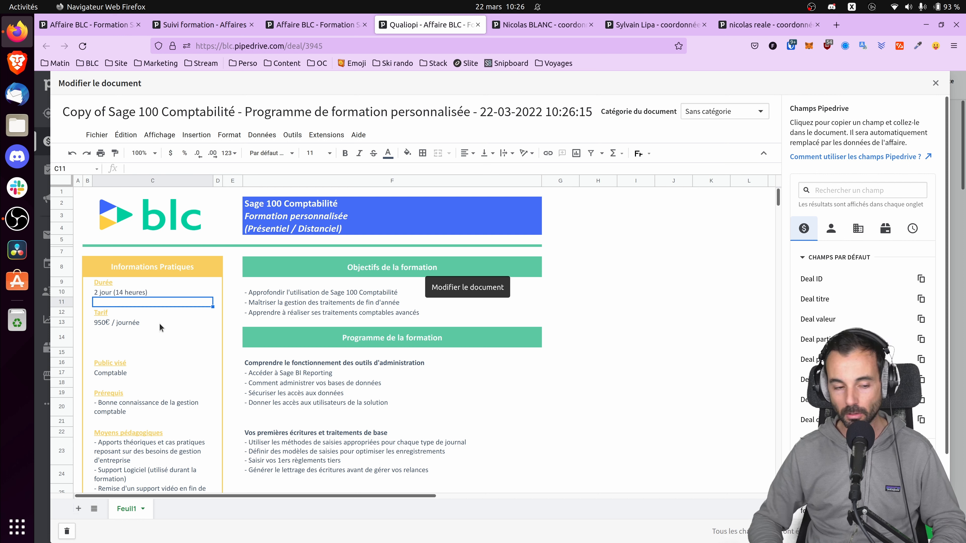
Step: Set the daily price in C13 to 990€ / journée and share the programme by link
{"action": "left_click", "coordinate": [128, 321]}
{"action": "left_click", "coordinate": [136, 169]}
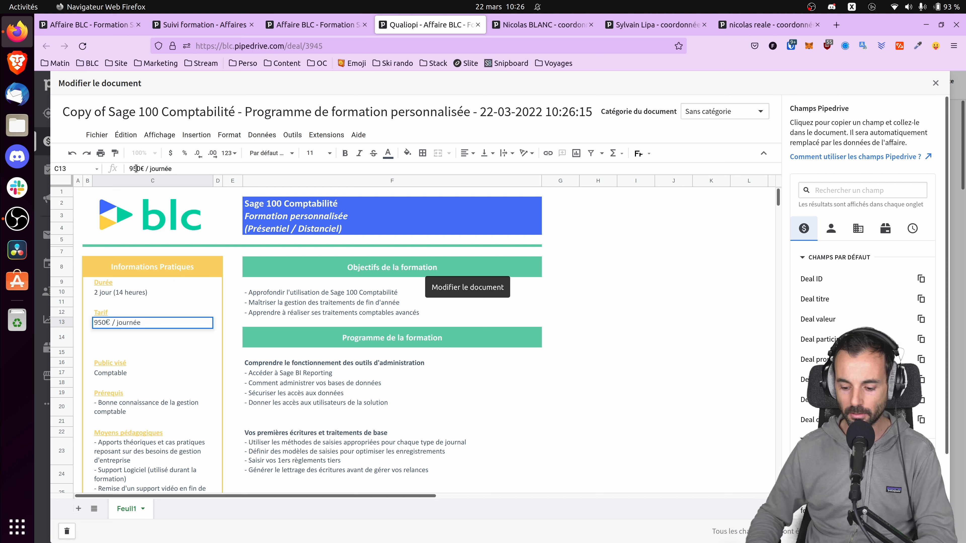
{"action": "key", "text": "BackSpace"}
{"action": "type", "text": "9"}
{"action": "key", "text": "Return"}
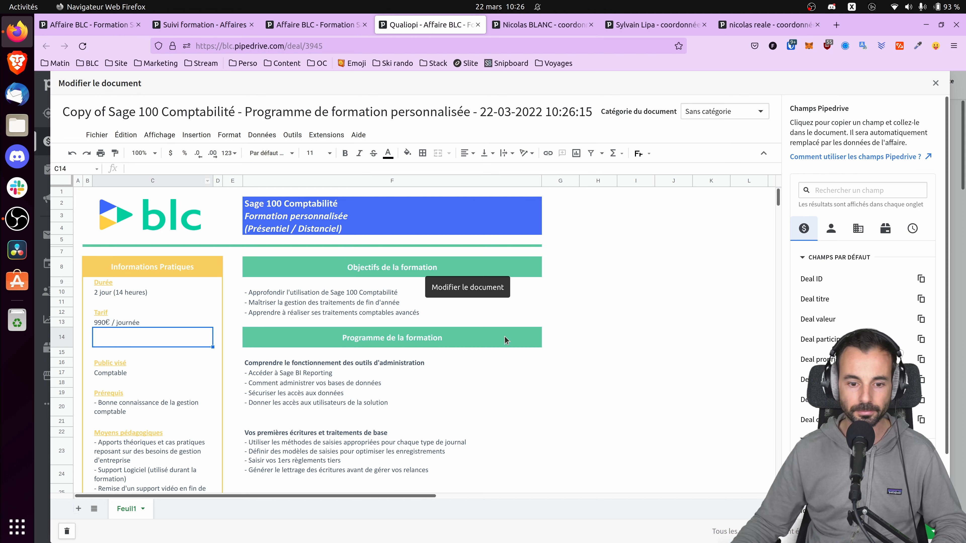
{"action": "scroll", "coordinate": [522, 347], "scroll_direction": "down", "scroll_amount": 10}
{"action": "scroll", "coordinate": [522, 351], "scroll_direction": "up", "scroll_amount": 8}
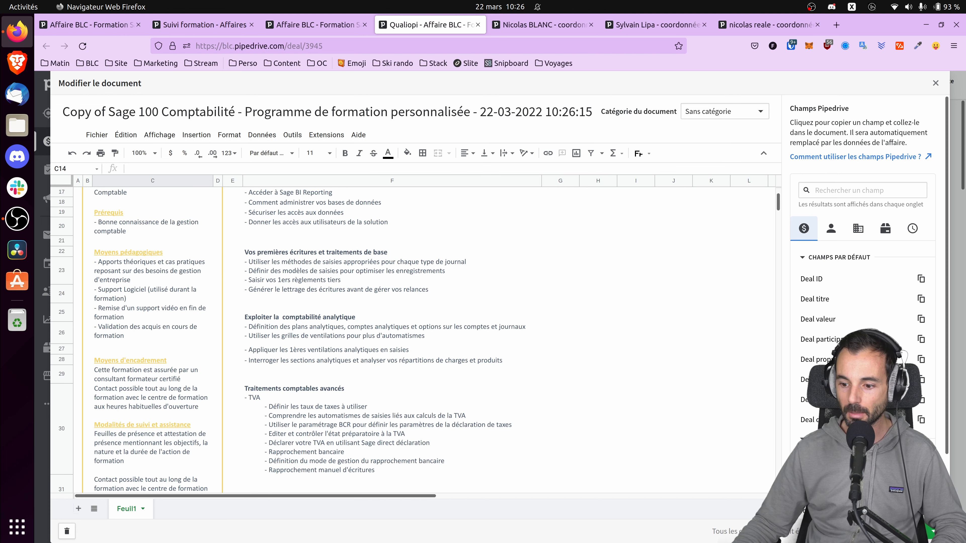
{"action": "left_click", "coordinate": [890, 452]}
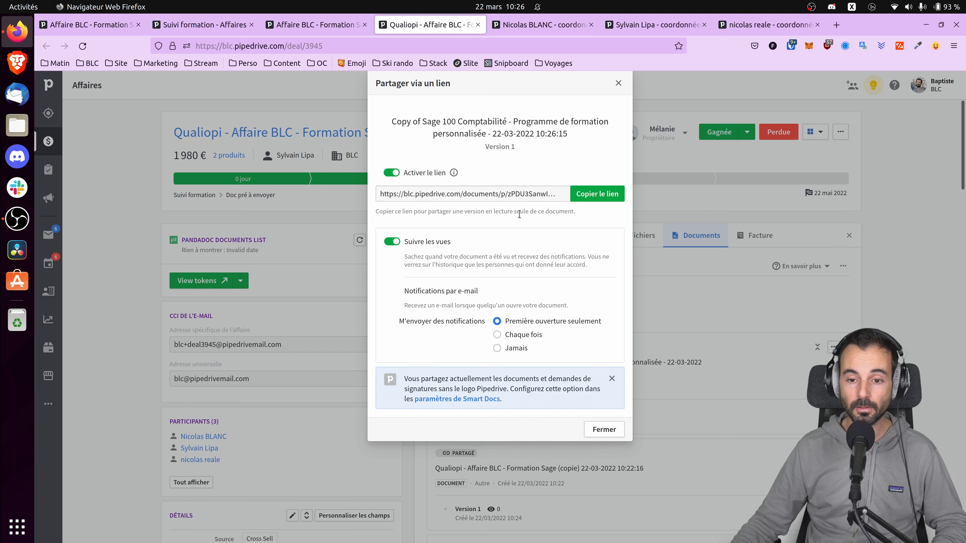
Step: Copy the programme's share link and go to the participant's person page
{"action": "left_click", "coordinate": [596, 193]}
{"action": "left_click", "coordinate": [619, 83]}
{"action": "left_click", "coordinate": [555, 24]}
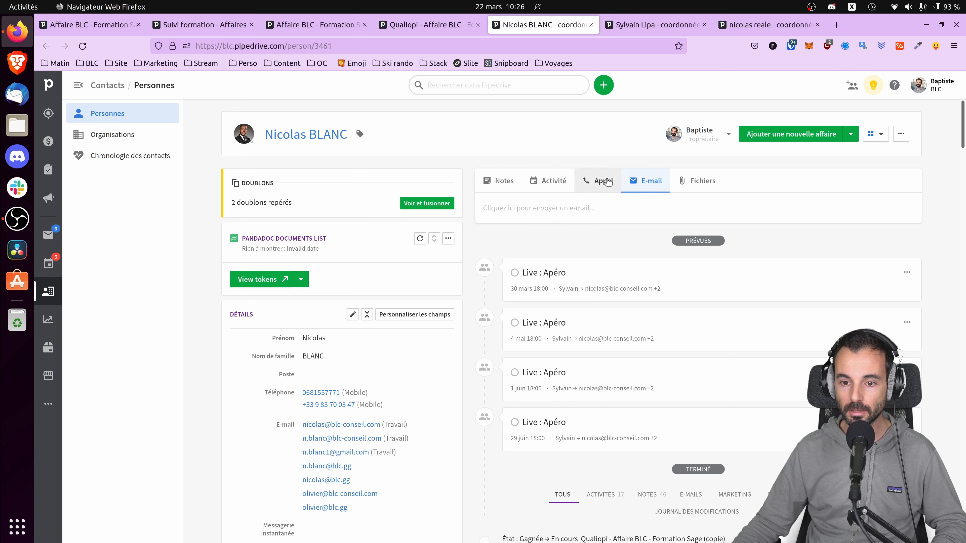
{"action": "scroll", "coordinate": [557, 289], "scroll_direction": "down", "scroll_amount": 5}
{"action": "scroll", "coordinate": [563, 356], "scroll_direction": "up", "scroll_amount": 6}
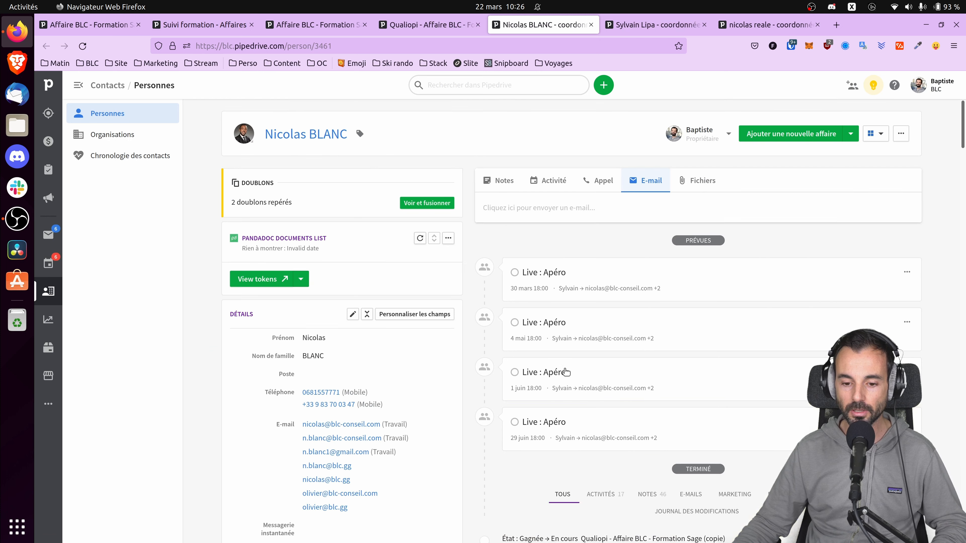
Step: Start an e-mail to the participant from the Formation (1b) - Convocation template
{"action": "left_click", "coordinate": [573, 209]}
{"action": "left_click", "coordinate": [514, 246]}
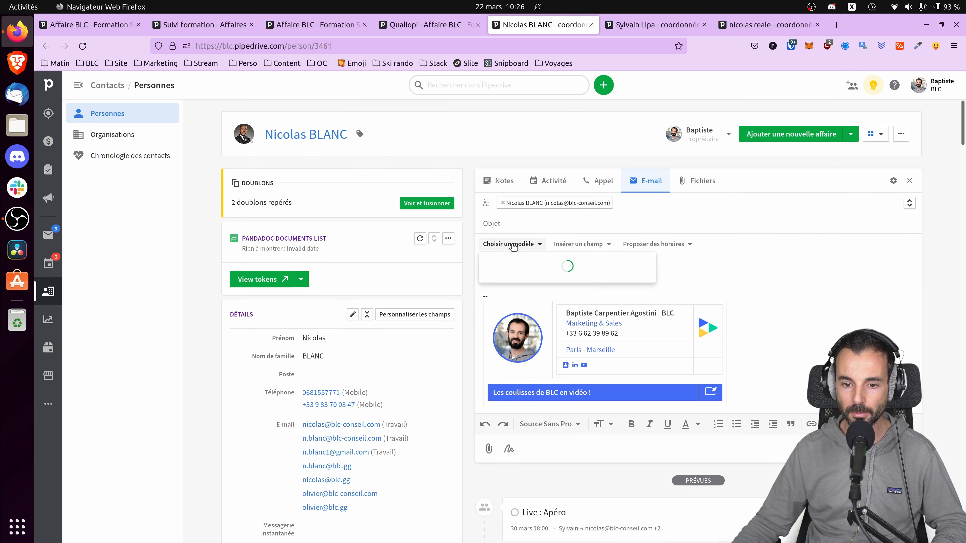
{"action": "type", "text": "conv"}
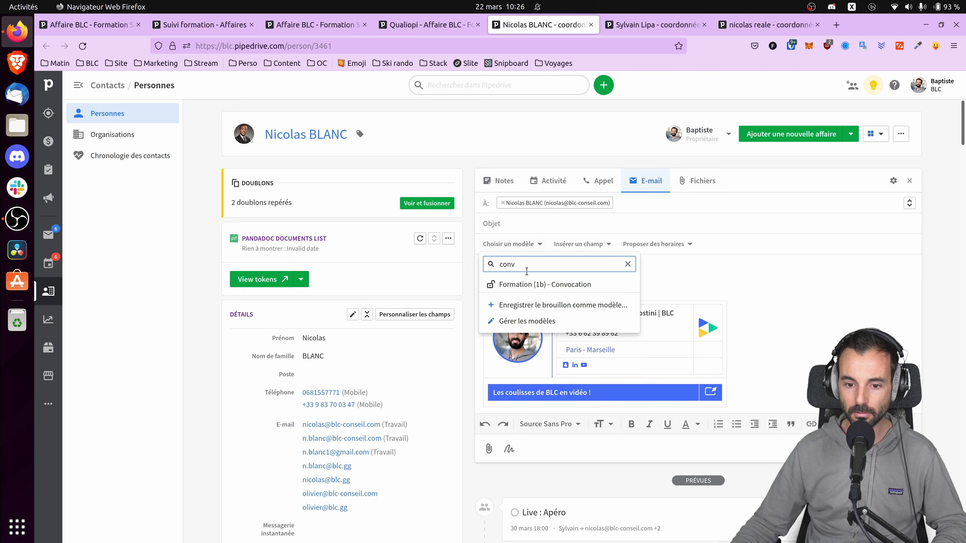
{"action": "left_click", "coordinate": [531, 283]}
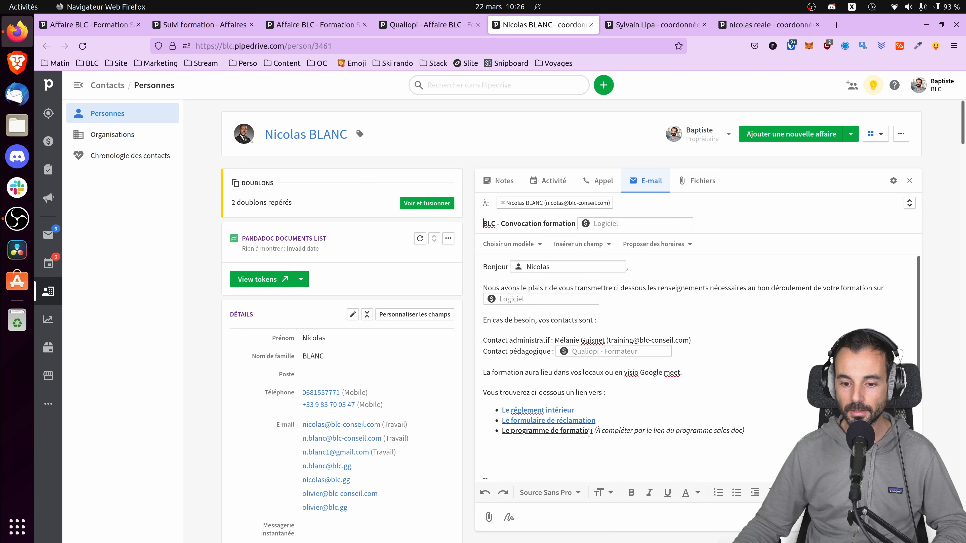
Step: Link 'Le programme de formation' to the copied programme URL and delete its placeholder note
{"action": "left_click_drag", "start_coordinate": [592, 433], "coordinate": [505, 434]}
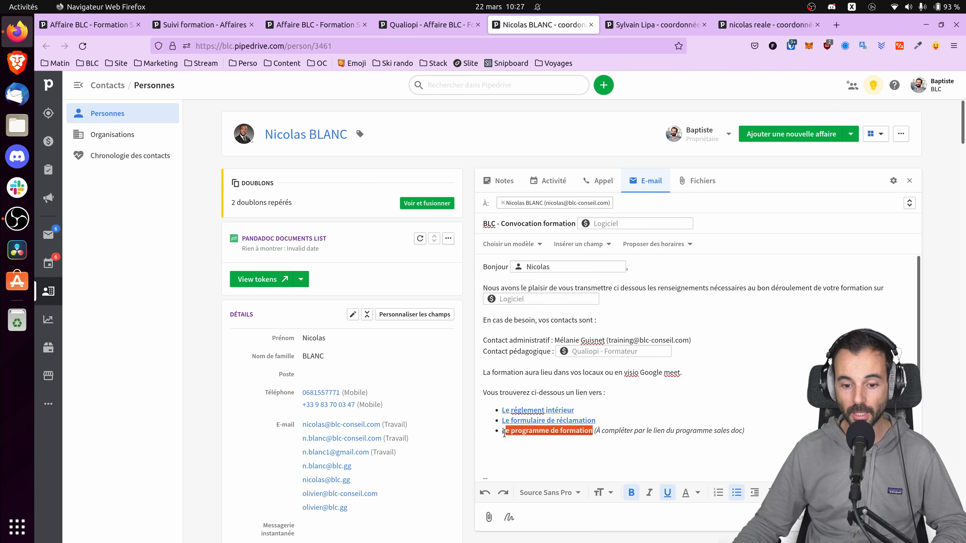
{"action": "key", "text": "ctrl+k"}
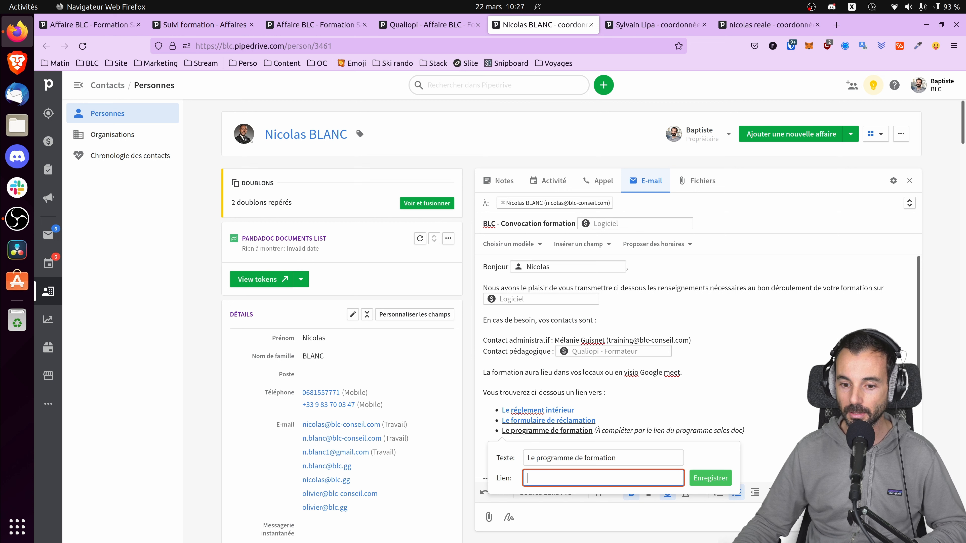
{"action": "key", "text": "ctrl+v"}
{"action": "left_click", "coordinate": [708, 475]}
{"action": "left_click_drag", "start_coordinate": [749, 432], "coordinate": [593, 433]}
{"action": "key", "text": "BackSpace"}
{"action": "scroll", "coordinate": [662, 461], "scroll_direction": "down", "scroll_amount": 3}
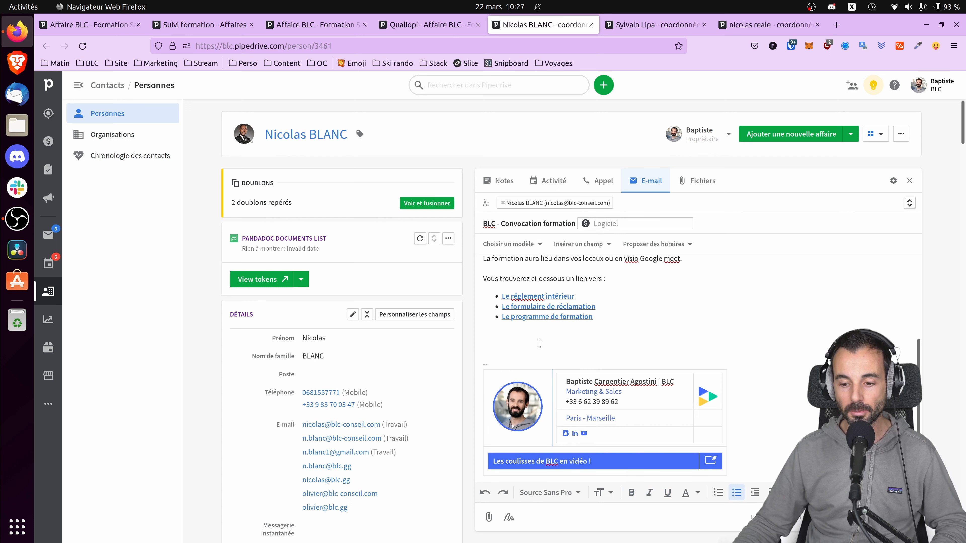
{"action": "left_click", "coordinate": [546, 297]}
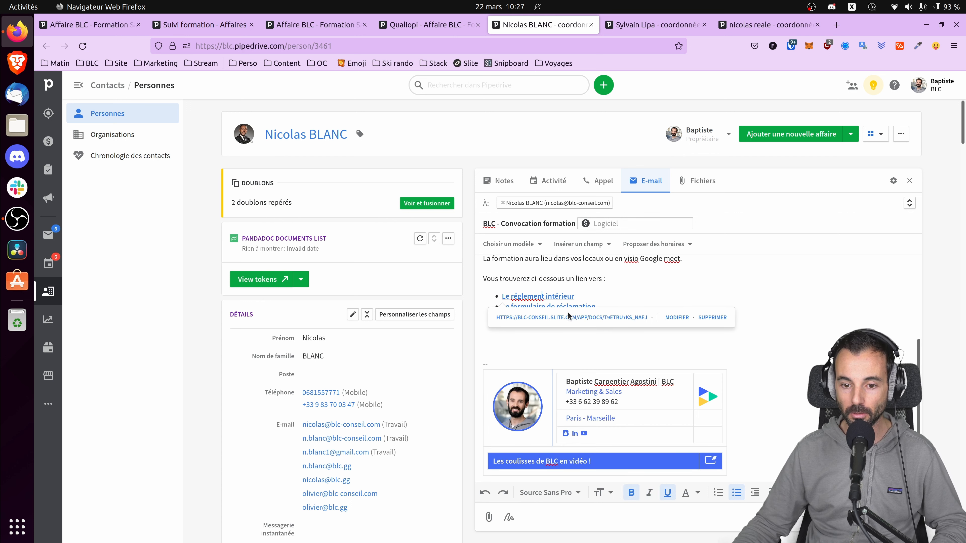
Step: Check the e-mail's internal-rules Slite page and Google Forms complaint form links
{"action": "left_click", "coordinate": [562, 319]}
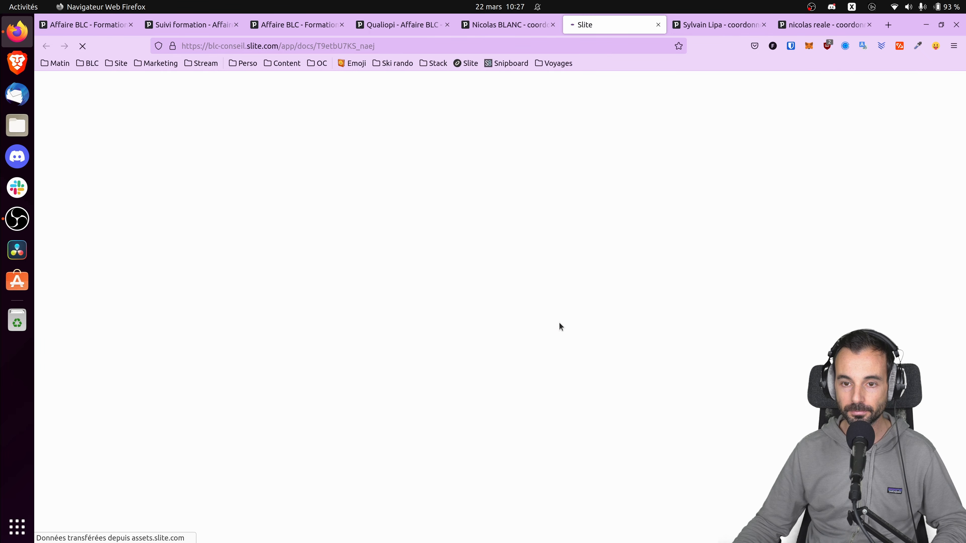
{"action": "scroll", "coordinate": [548, 171], "scroll_direction": "down", "scroll_amount": 10}
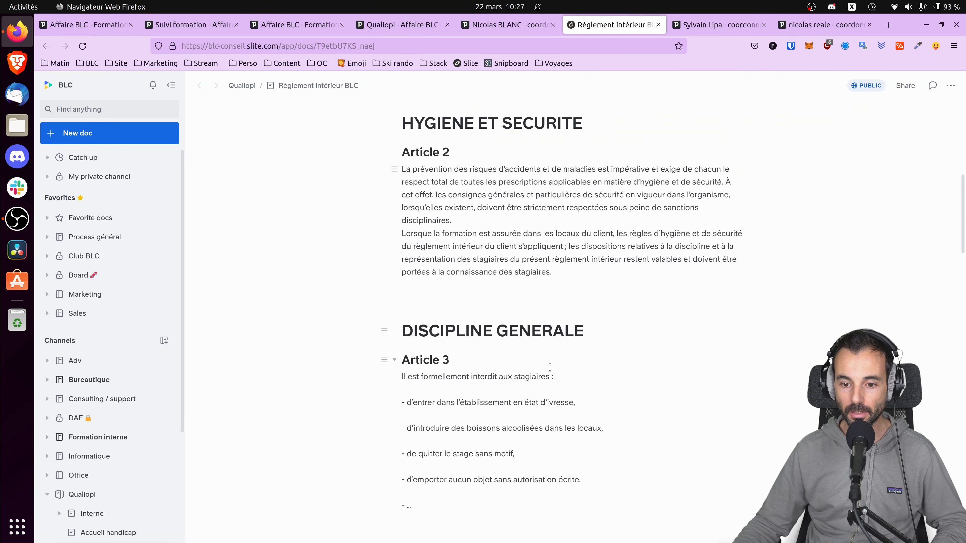
{"action": "left_click", "coordinate": [540, 25]}
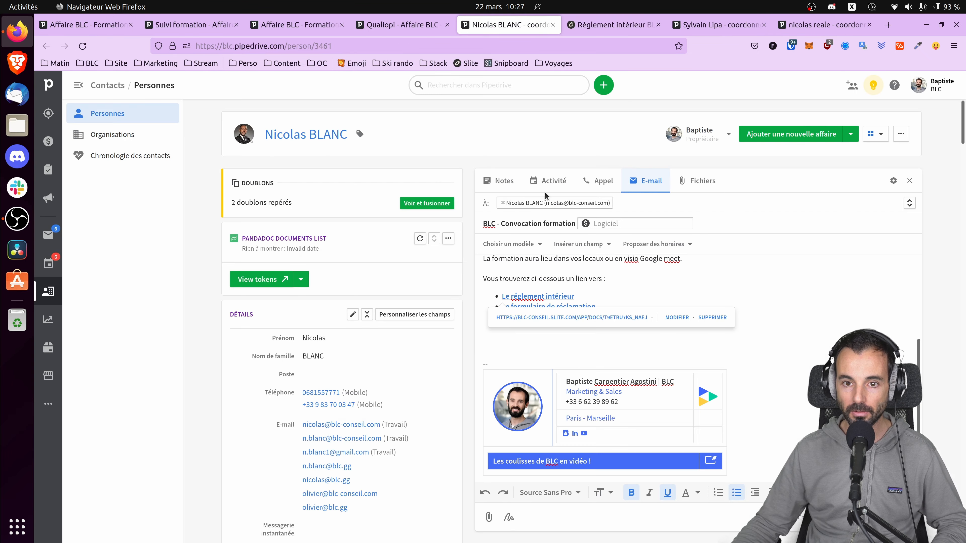
{"action": "left_click", "coordinate": [573, 305]}
{"action": "left_click", "coordinate": [565, 327]}
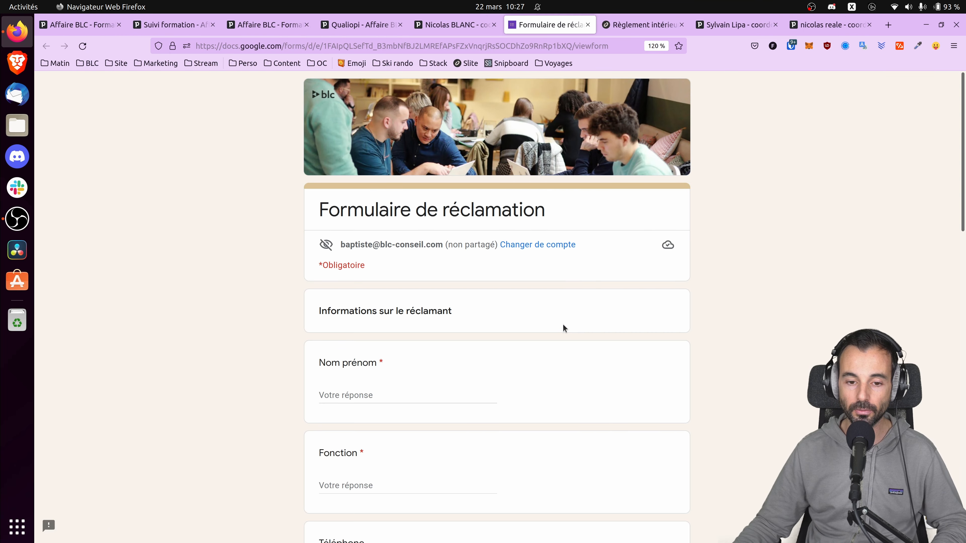
{"action": "scroll", "coordinate": [562, 325], "scroll_direction": "down", "scroll_amount": 15}
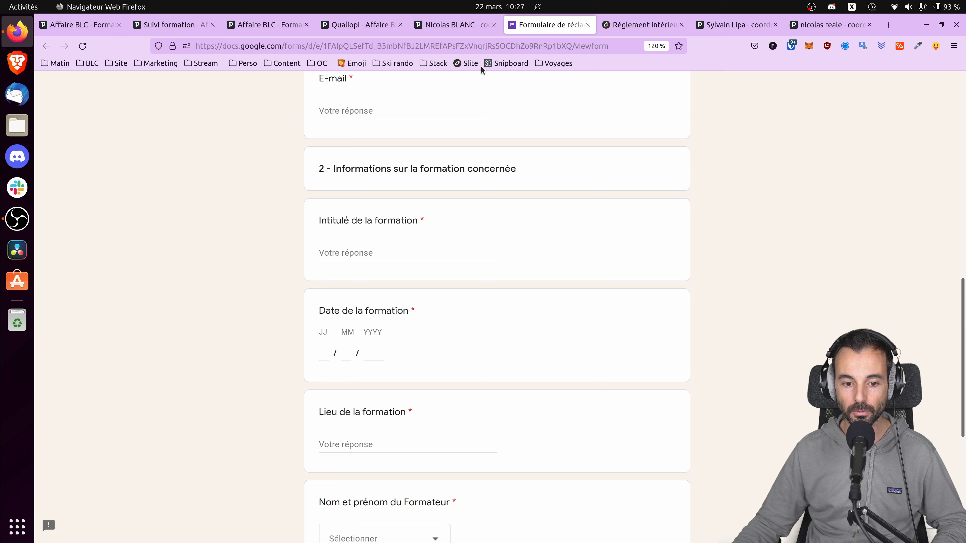
{"action": "left_click", "coordinate": [462, 30]}
Step: Check the training programme link, then return to the Qualiopi deal page
{"action": "left_click", "coordinate": [678, 298]}
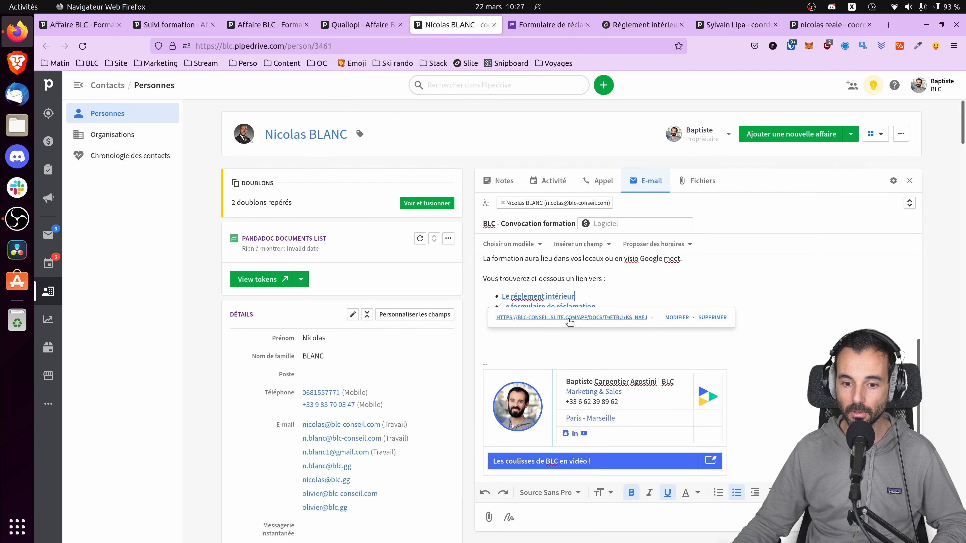
{"action": "left_click", "coordinate": [544, 336]}
{"action": "left_click", "coordinate": [537, 319]}
{"action": "left_click", "coordinate": [545, 337]}
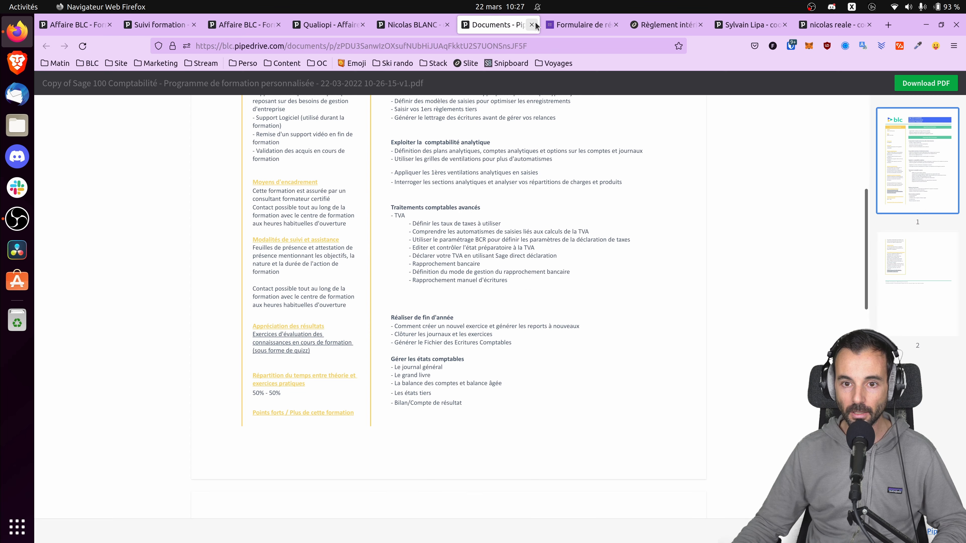
{"action": "left_click", "coordinate": [532, 25]}
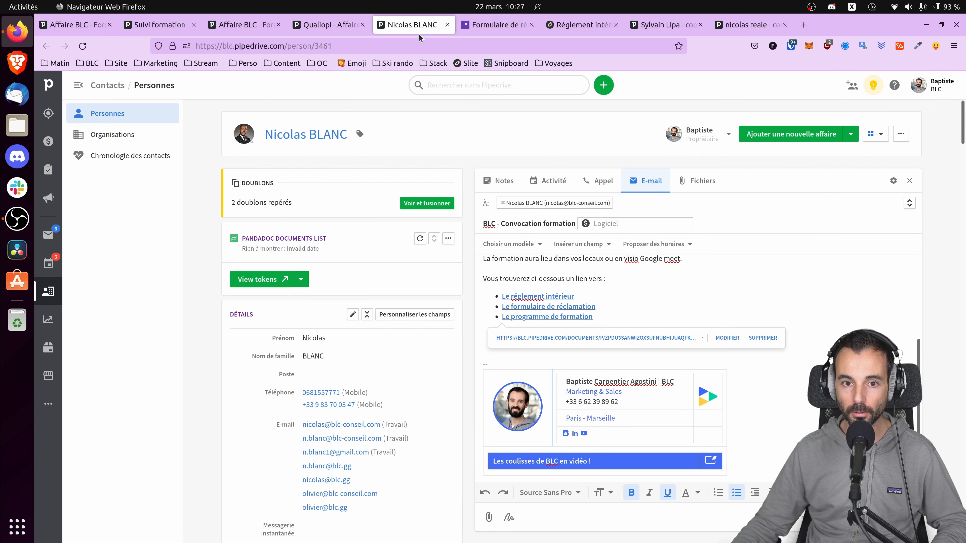
{"action": "scroll", "coordinate": [677, 367], "scroll_direction": "up", "scroll_amount": 3}
{"action": "left_click", "coordinate": [688, 375]}
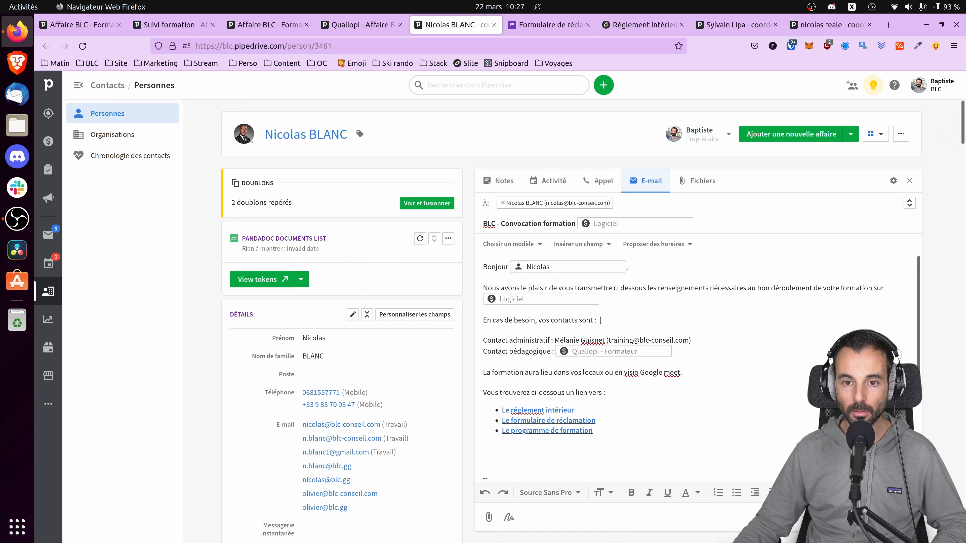
{"action": "left_click", "coordinate": [338, 30]}
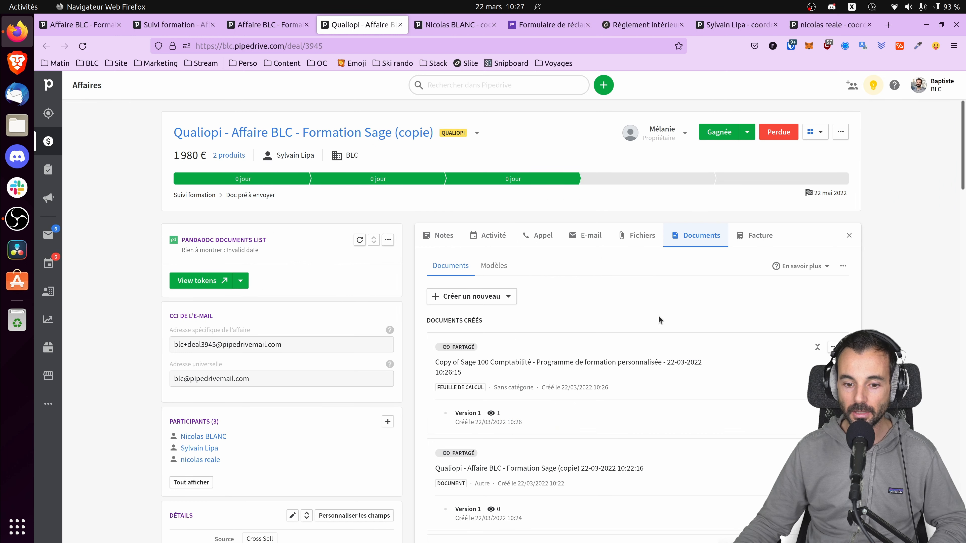
Step: Start a deal e-mail from the Formation (2) BLC - Suivi formation template
{"action": "scroll", "coordinate": [471, 227], "scroll_direction": "down", "scroll_amount": 5}
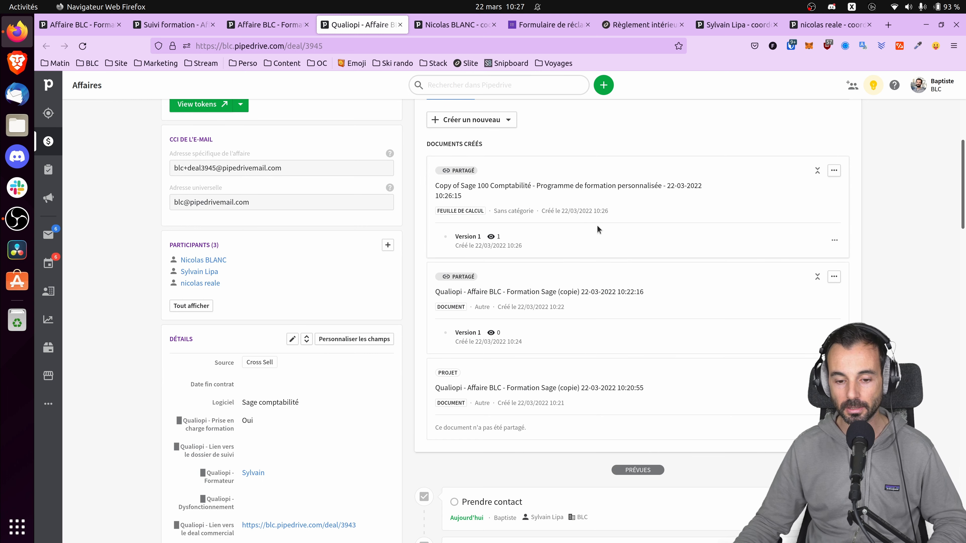
{"action": "scroll", "coordinate": [774, 346], "scroll_direction": "up", "scroll_amount": 5}
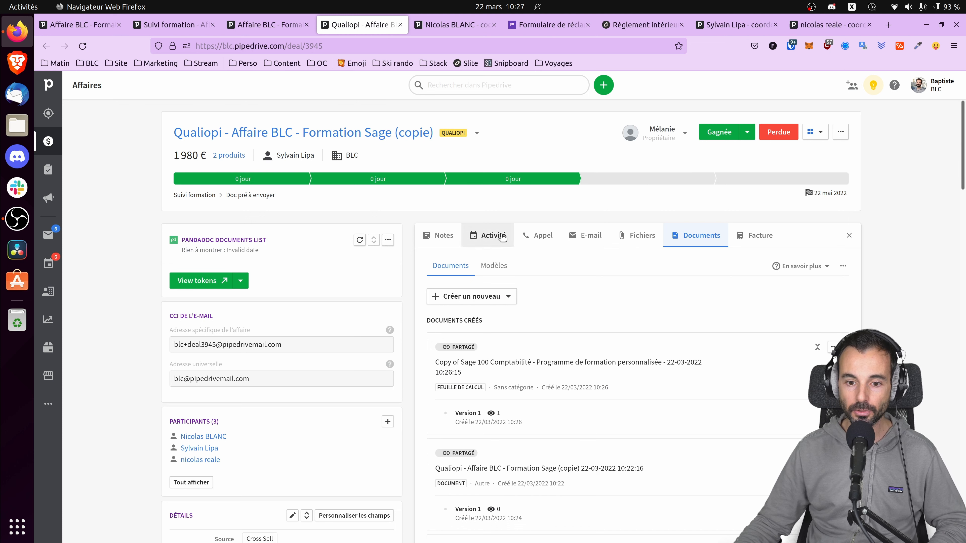
{"action": "left_click", "coordinate": [587, 235]}
{"action": "left_click", "coordinate": [456, 300]}
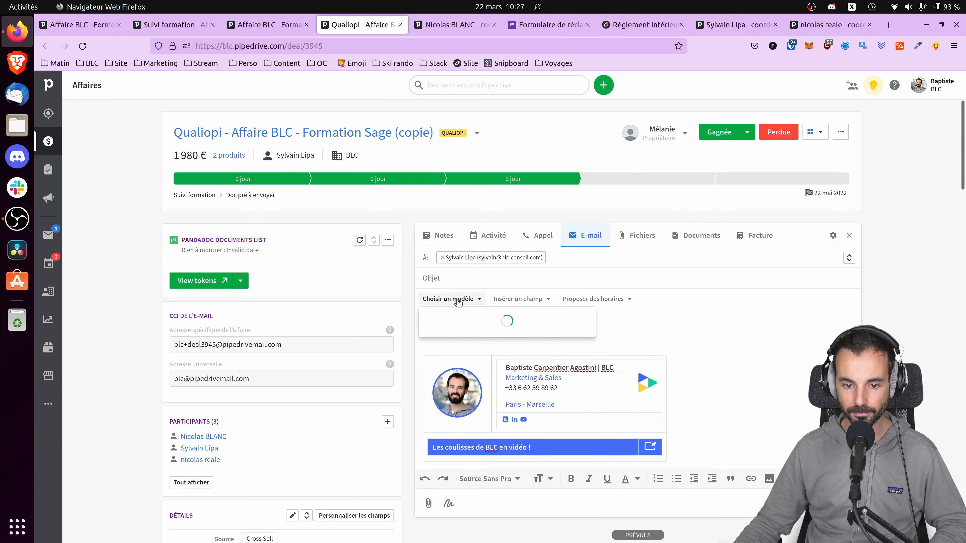
{"action": "type", "text": "for"}
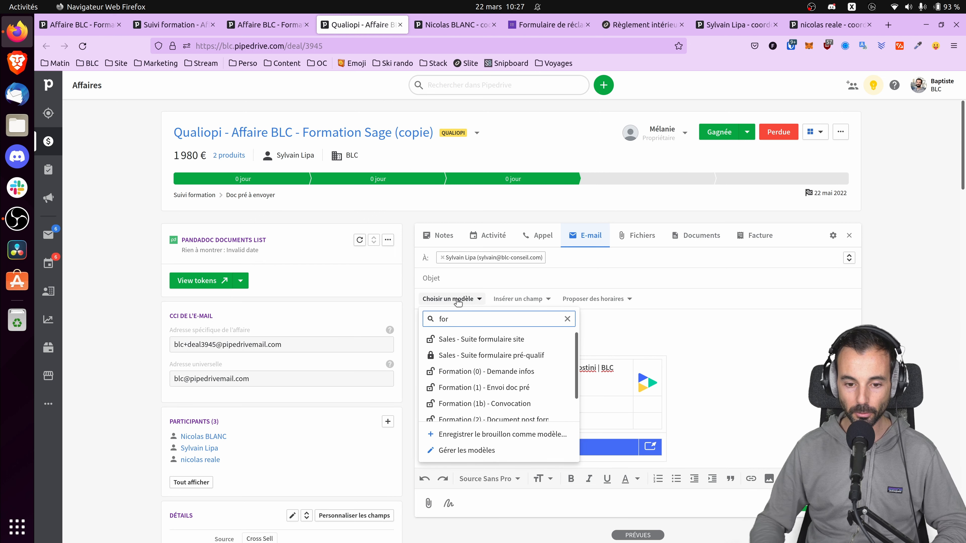
{"action": "scroll", "coordinate": [525, 399], "scroll_direction": "down", "scroll_amount": 1}
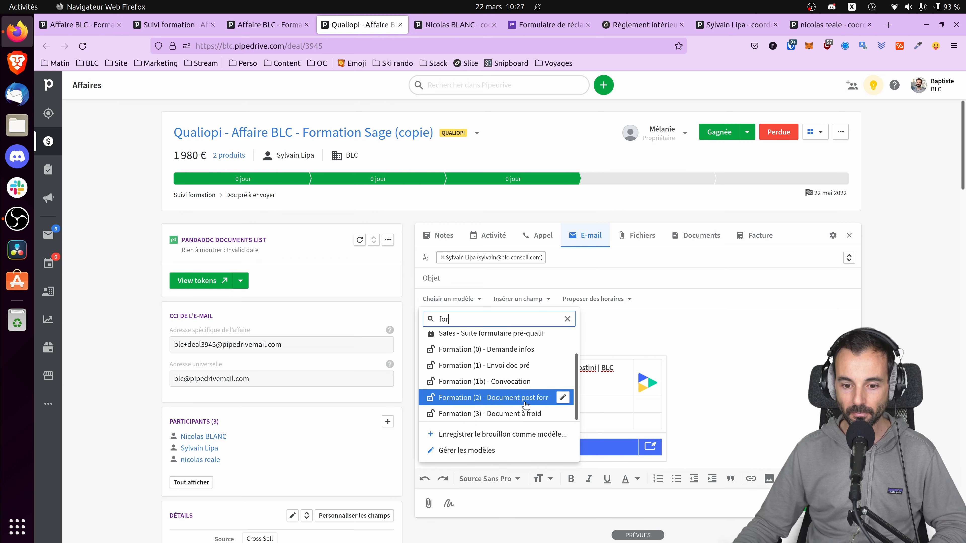
{"action": "left_click", "coordinate": [526, 405]}
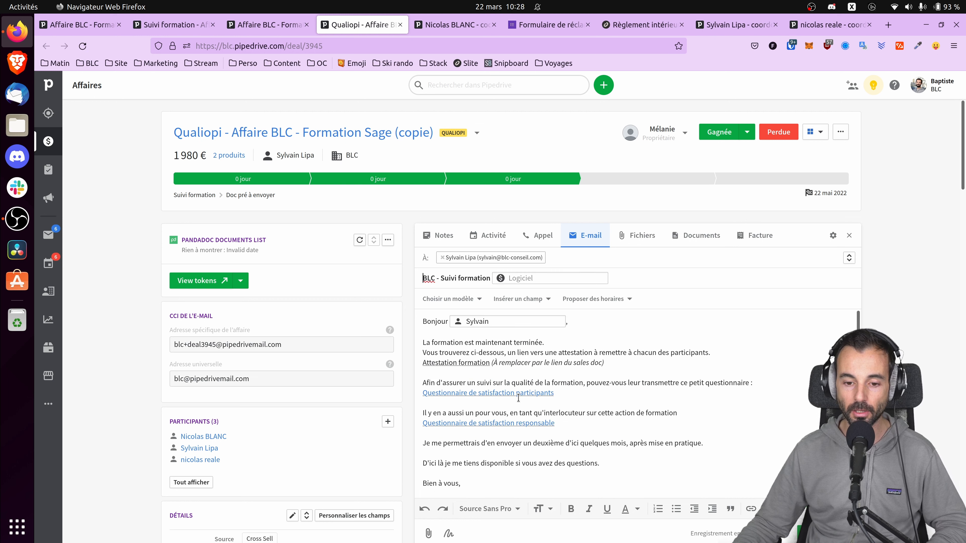
Step: Read through the post-training follow-up e-mail and discard the draft
{"action": "scroll", "coordinate": [498, 386], "scroll_direction": "down", "scroll_amount": 1}
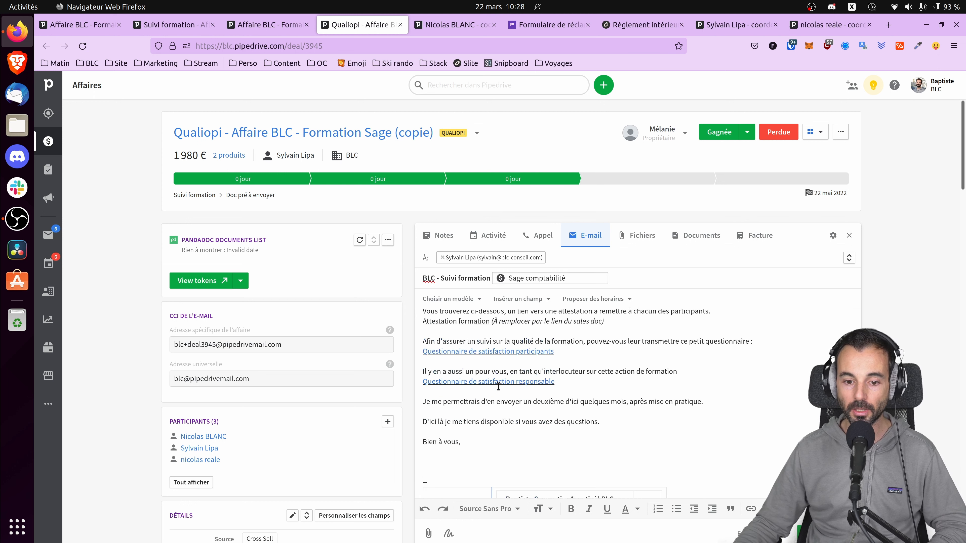
{"action": "scroll", "coordinate": [498, 386], "scroll_direction": "down", "scroll_amount": 1}
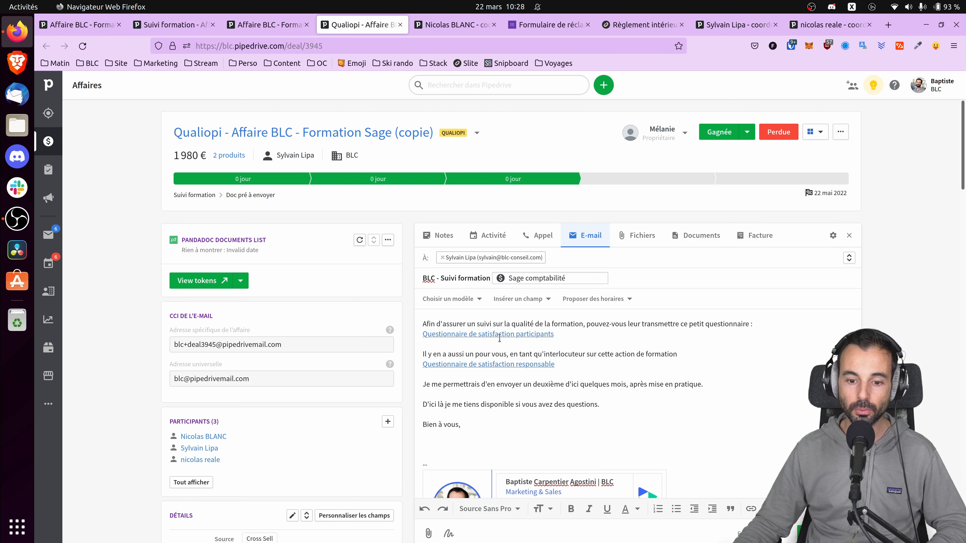
{"action": "scroll", "coordinate": [503, 372], "scroll_direction": "up", "scroll_amount": 2}
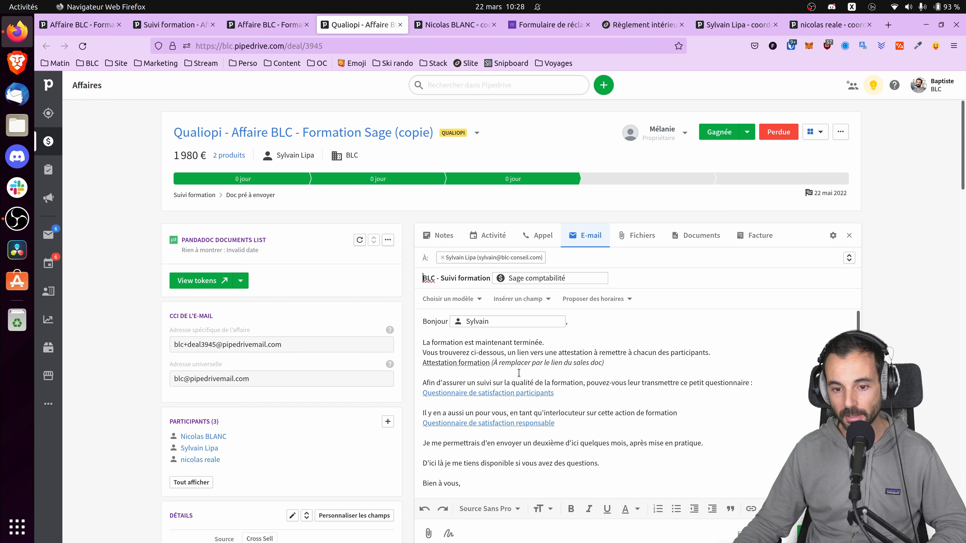
{"action": "scroll", "coordinate": [518, 373], "scroll_direction": "down", "scroll_amount": 3}
{"action": "left_click", "coordinate": [782, 533]}
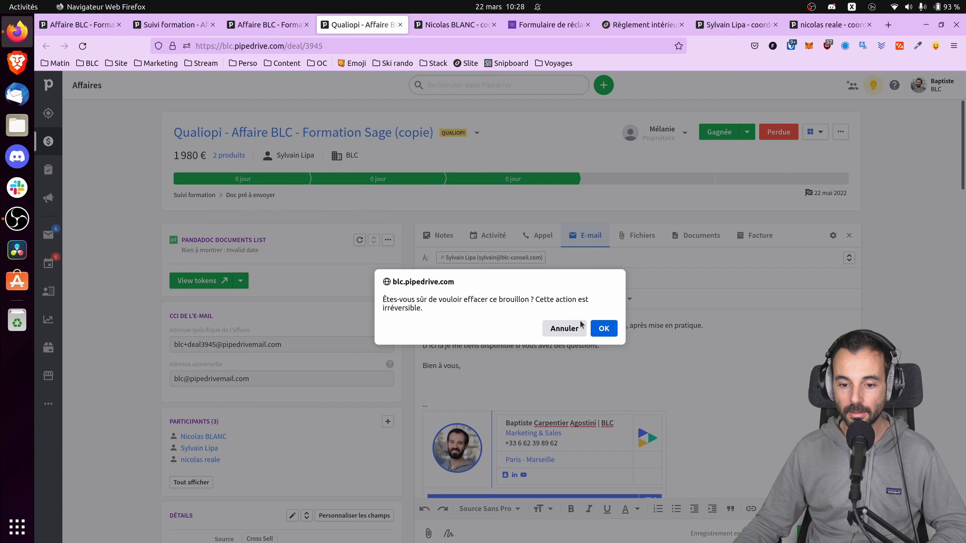
{"action": "left_click", "coordinate": [604, 328]}
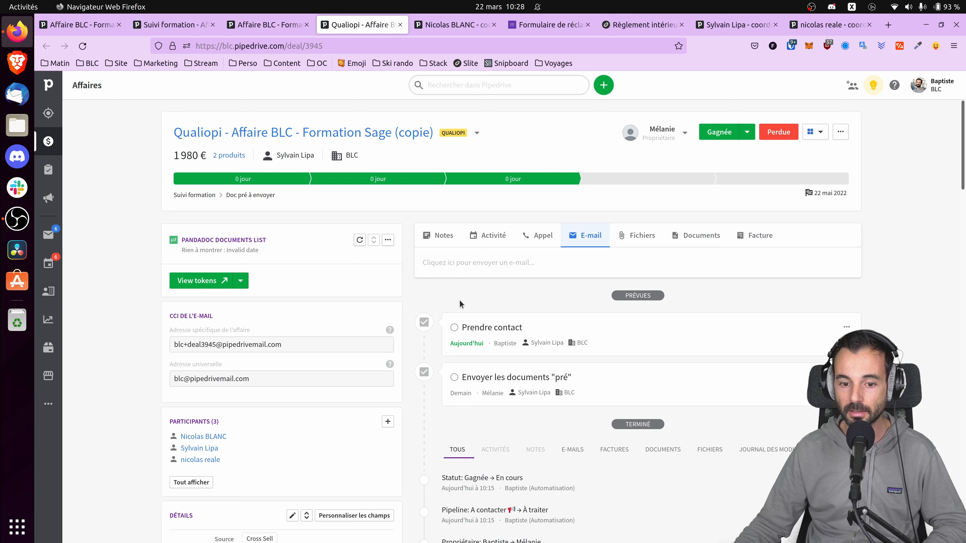
Step: Move the deal to the Doc à froid à envoyer stage and apply the 'Formation (3) - Document à froid' e-mail template
{"action": "left_click", "coordinate": [772, 179]}
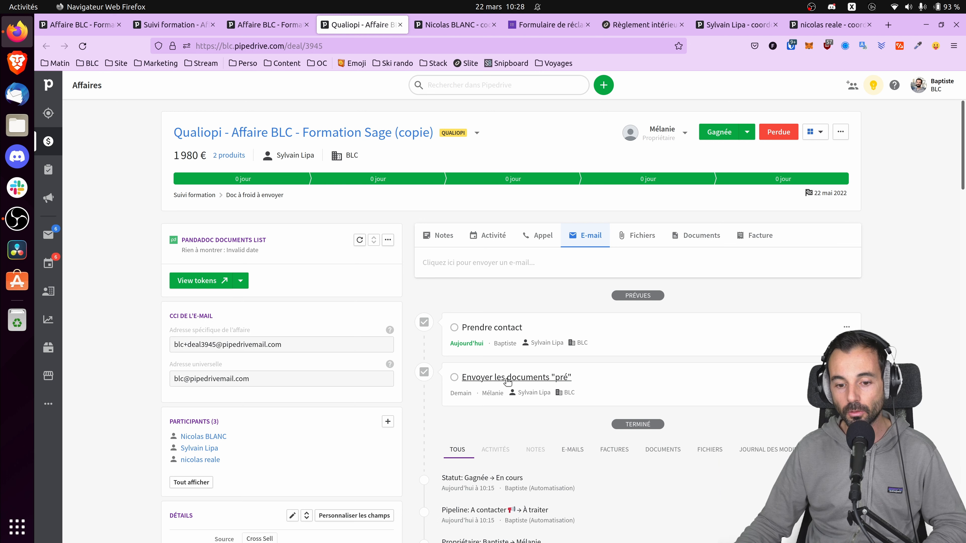
{"action": "left_click", "coordinate": [511, 266]}
{"action": "left_click", "coordinate": [477, 299]}
{"action": "type", "text": "froi"}
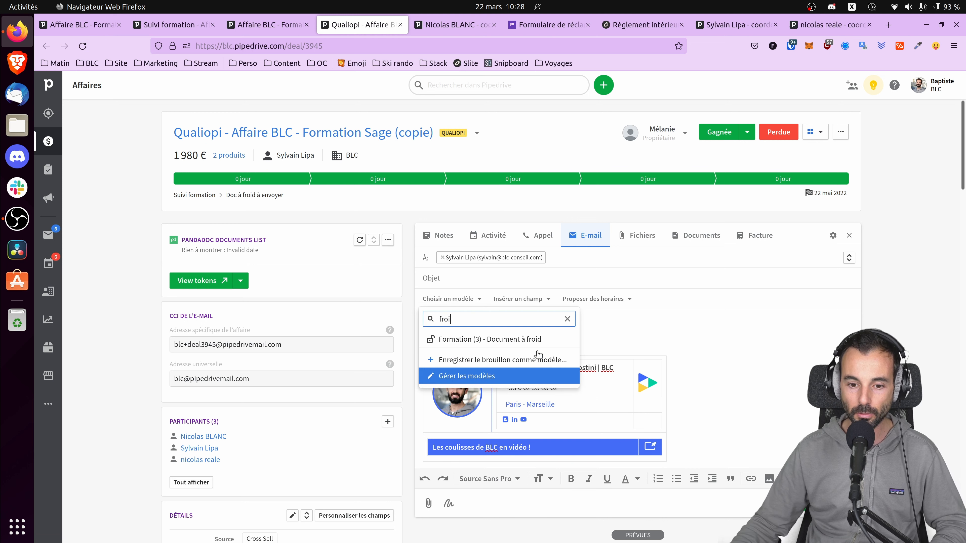
{"action": "left_click", "coordinate": [537, 343]}
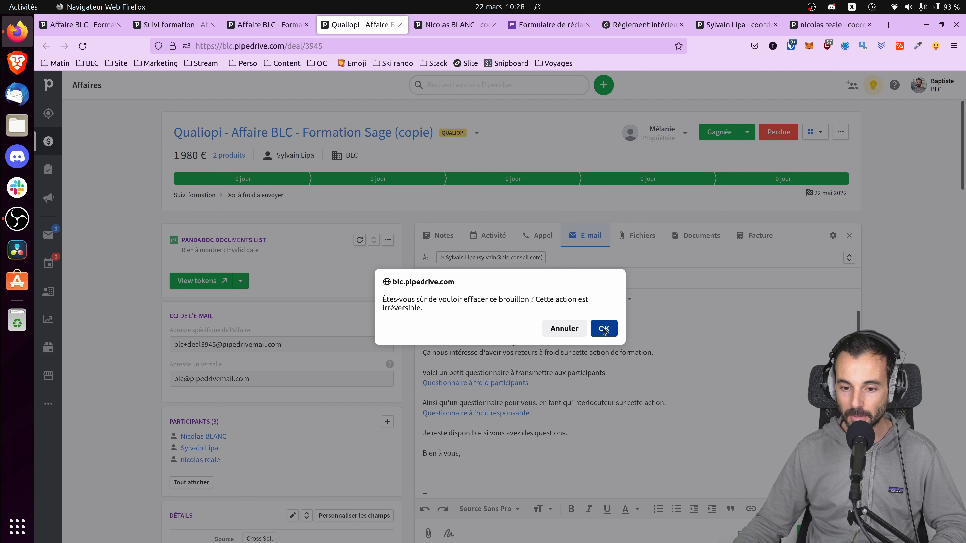
Step: Discard the previewed cold-follow-up e-mail draft, leaving the composer empty
{"action": "left_click", "coordinate": [605, 327]}
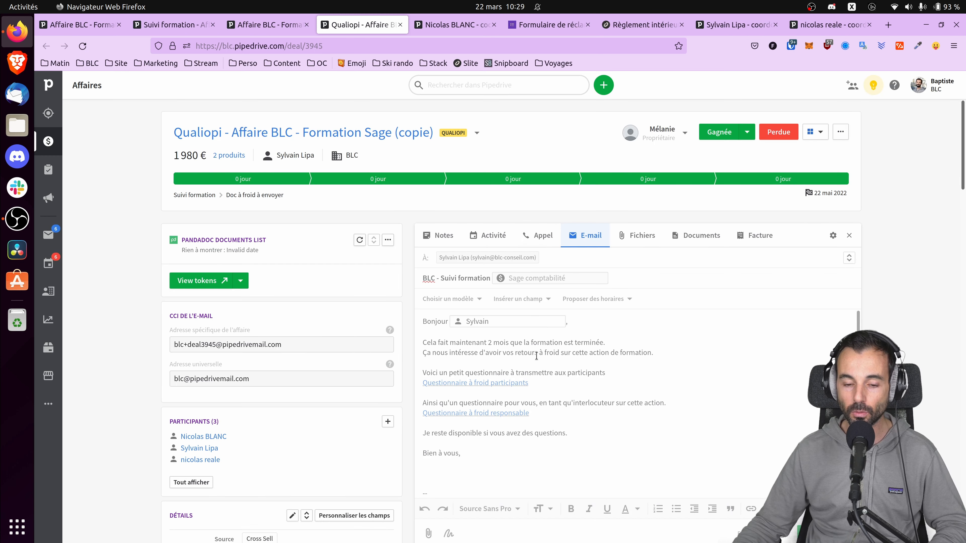
{"action": "scroll", "coordinate": [524, 358], "scroll_direction": "down", "scroll_amount": 5}
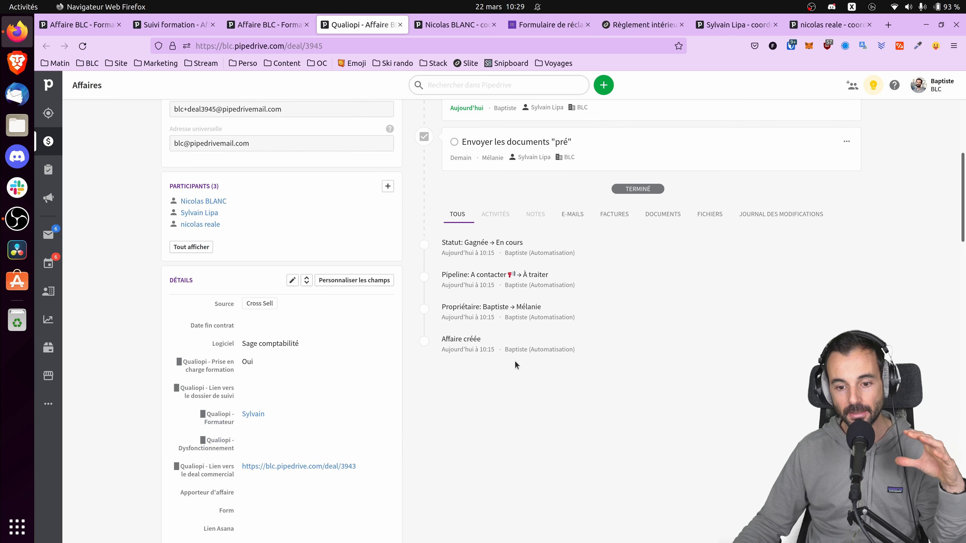
{"action": "scroll", "coordinate": [517, 371], "scroll_direction": "up", "scroll_amount": 2}
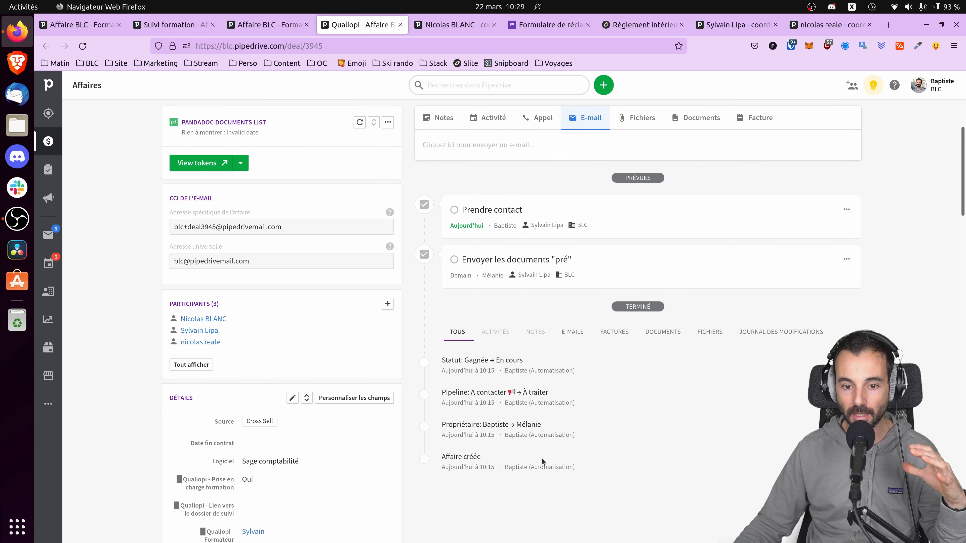